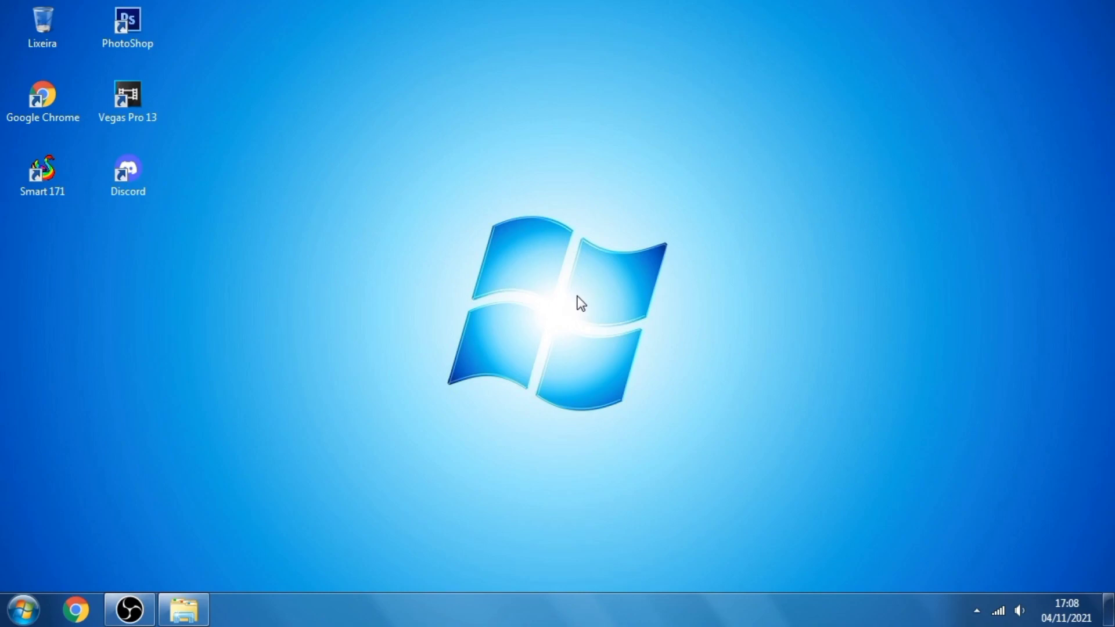
Open the System Configuration utility by running msconfig
key("super+r")
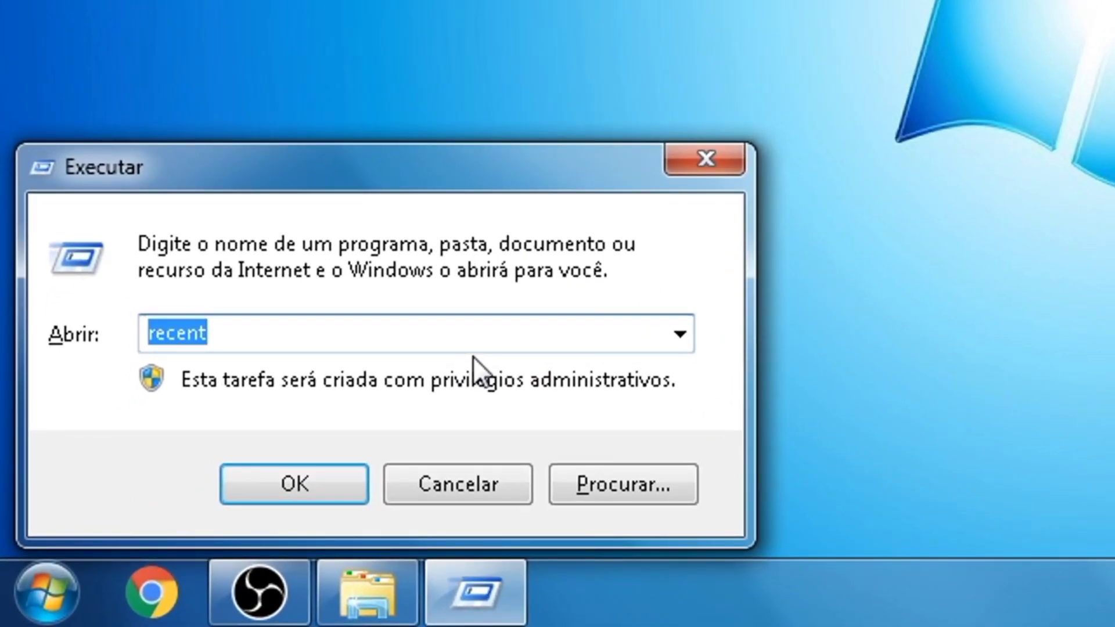
type("ms")
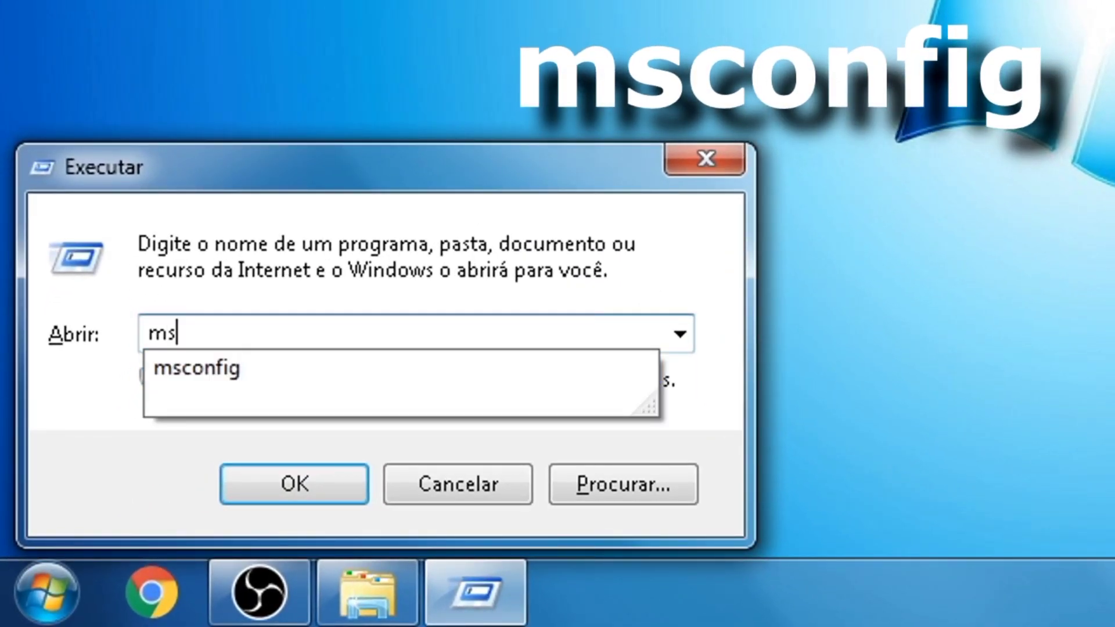
left_click(500, 376)
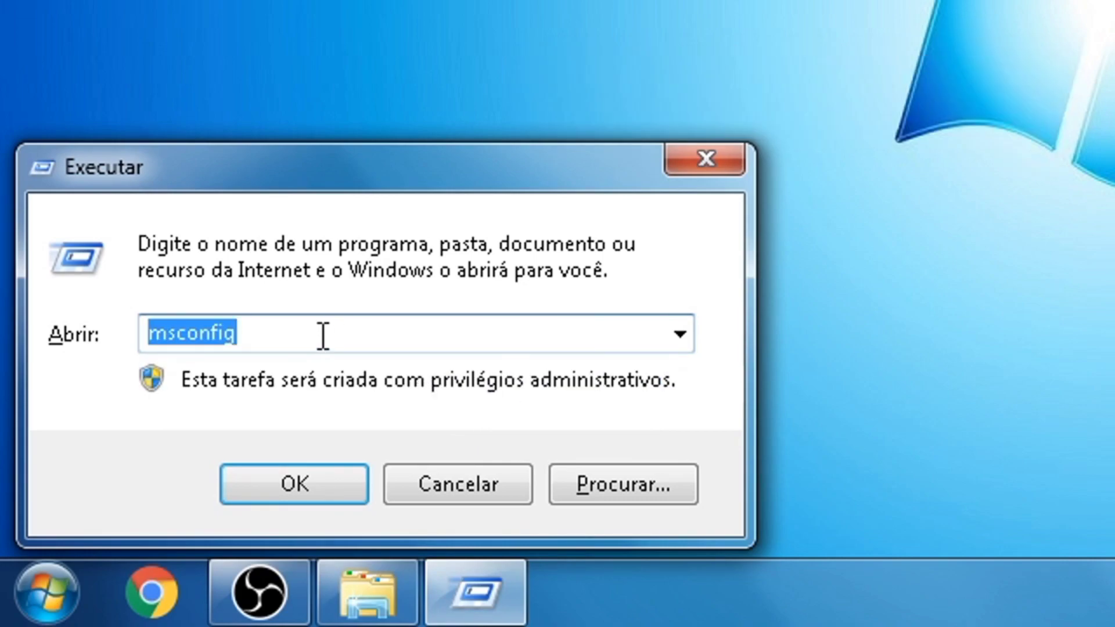
left_click(323, 469)
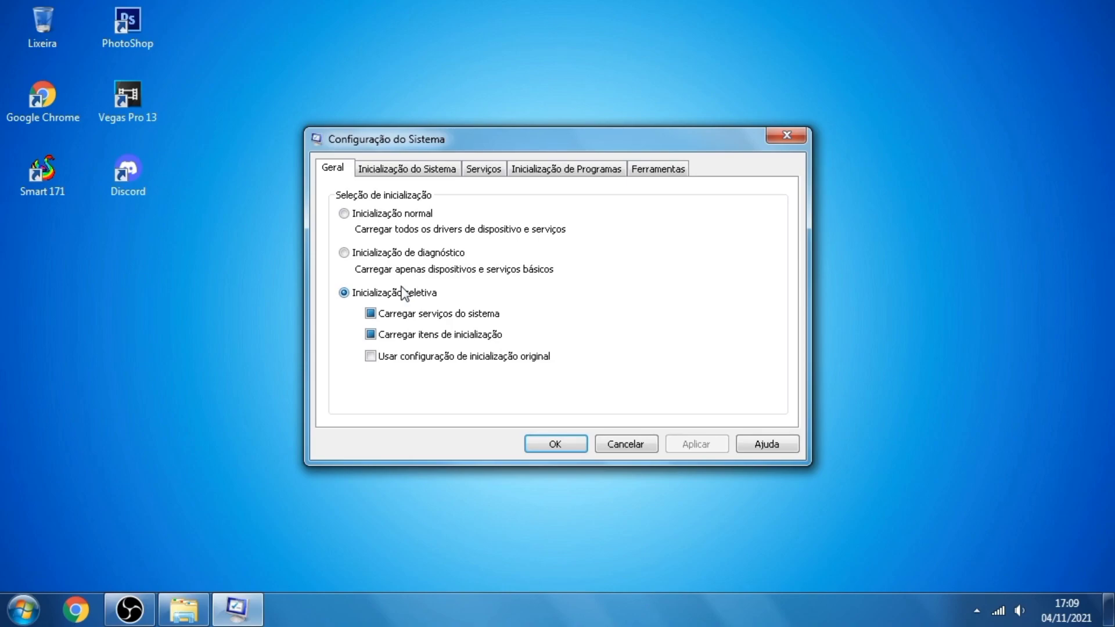
Fully enable "Carregar serviços do sistema" and "Carregar itens de inicialização" under selective startup
left_click(427, 314)
left_click(430, 314)
left_click(428, 333)
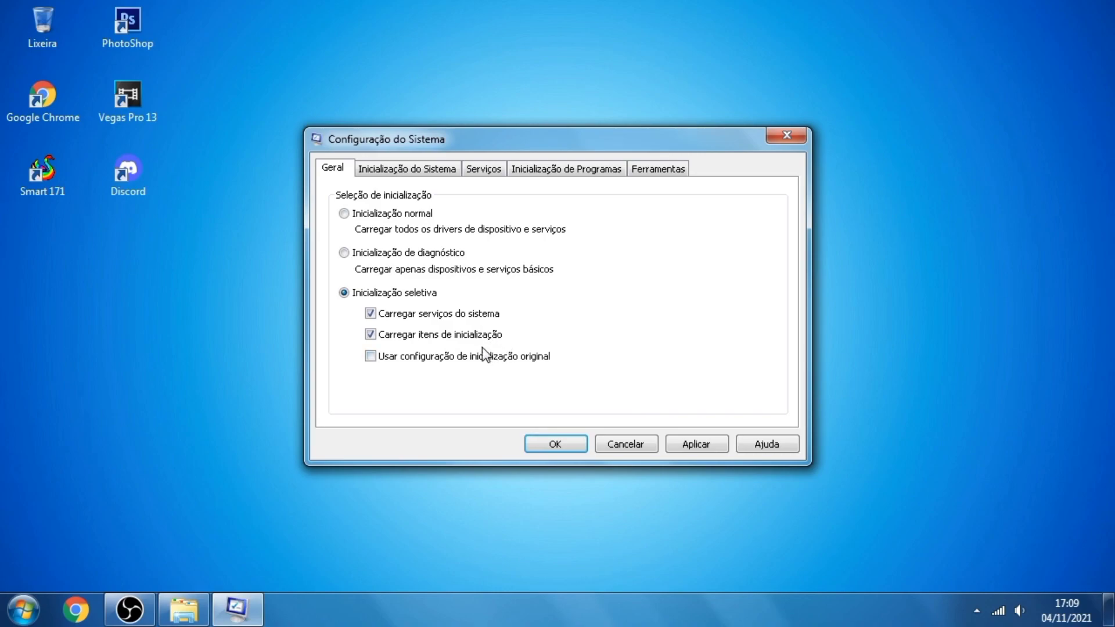
Hide all Microsoft services in the System Configuration services list
left_click(485, 168)
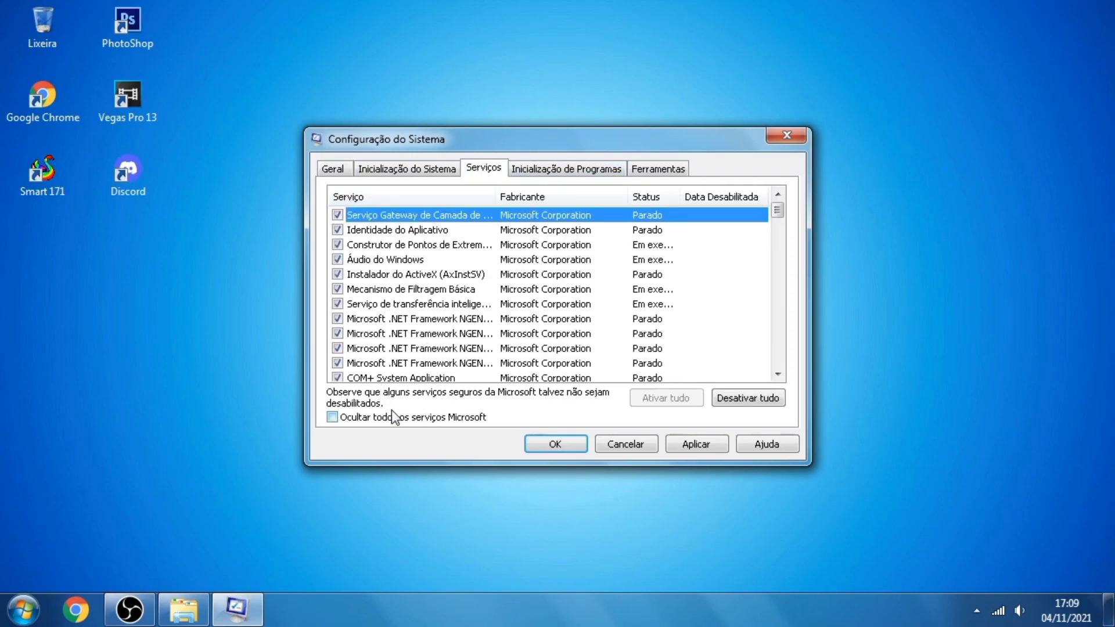
left_click(420, 423)
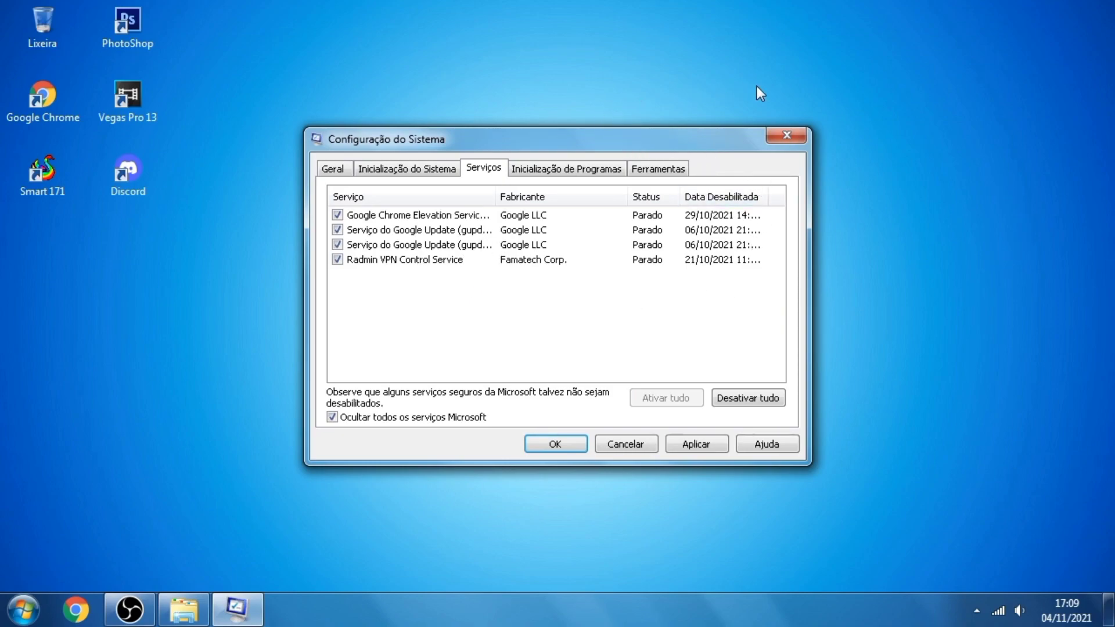
left_click(545, 55)
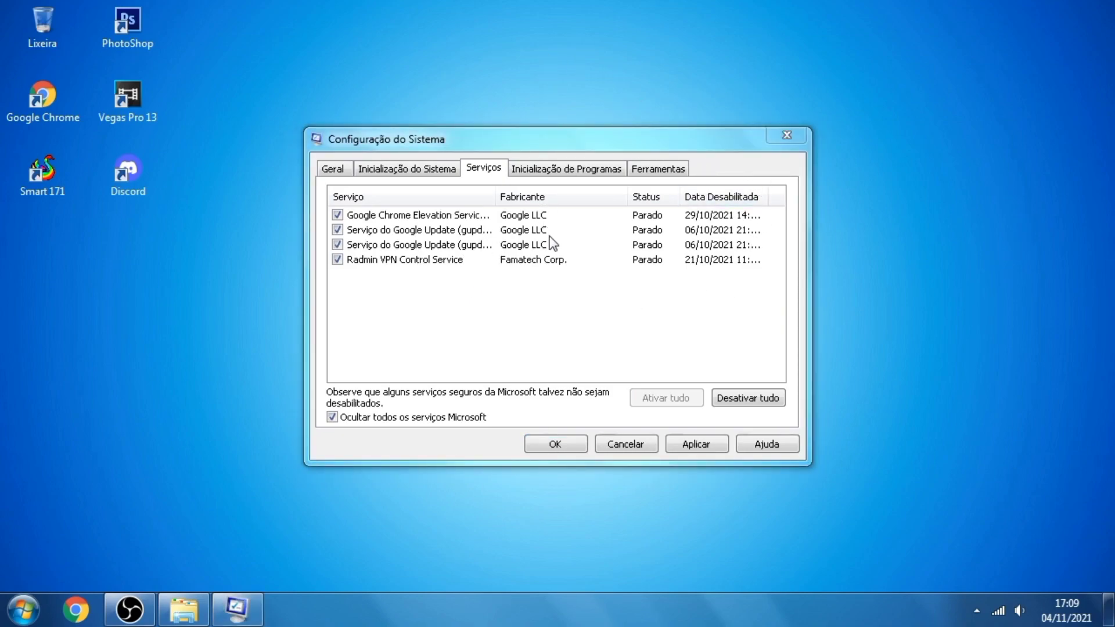
left_click(570, 158)
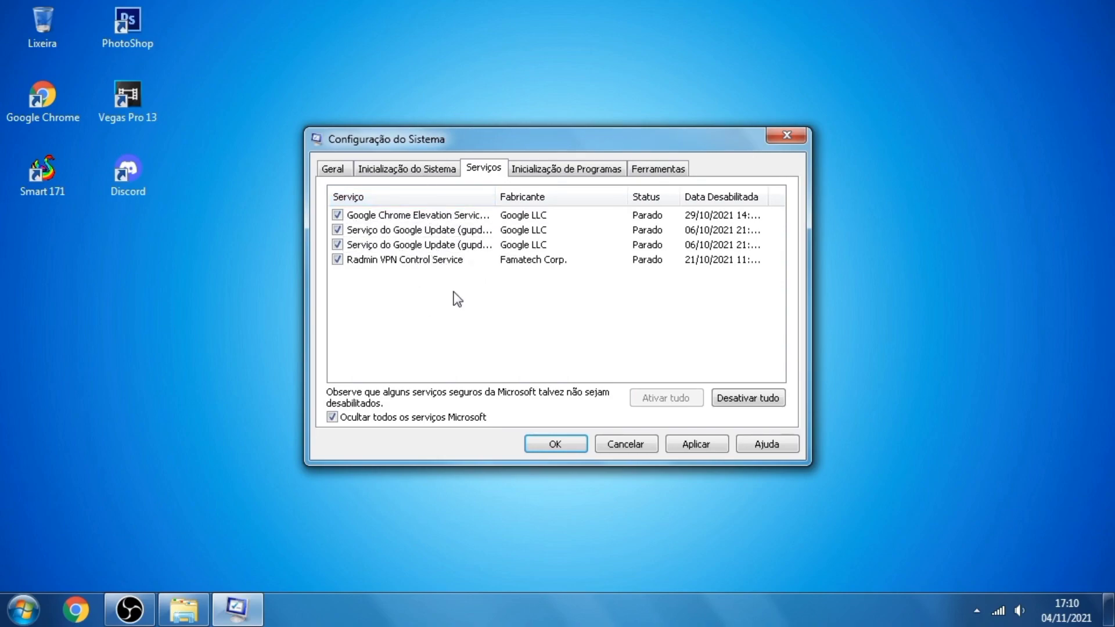
left_click_drag(399, 312, 873, 182)
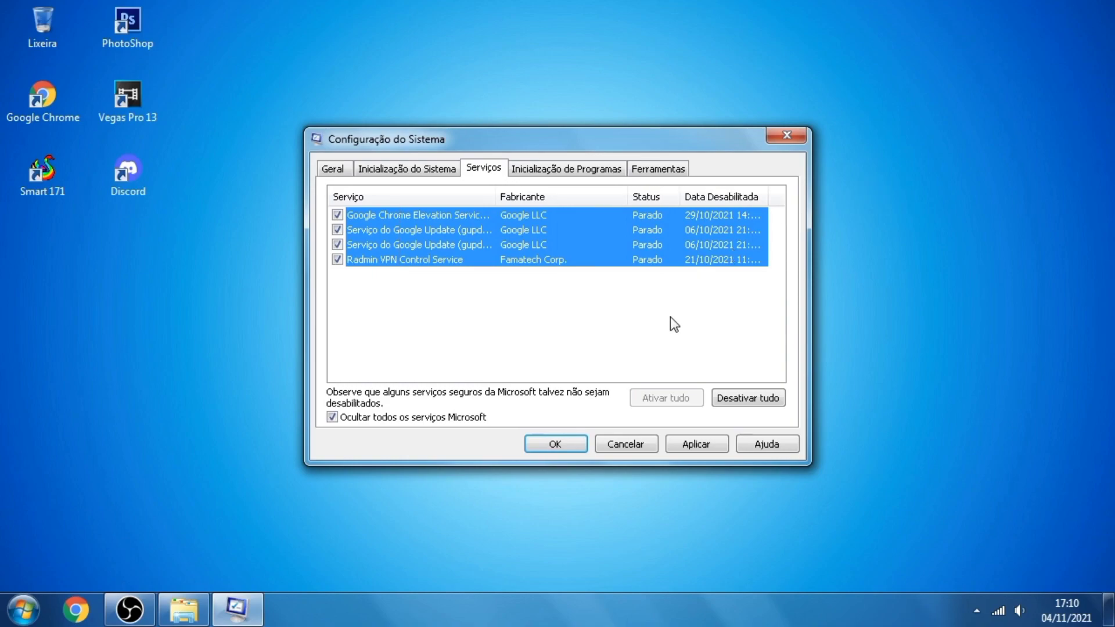
left_click(668, 323)
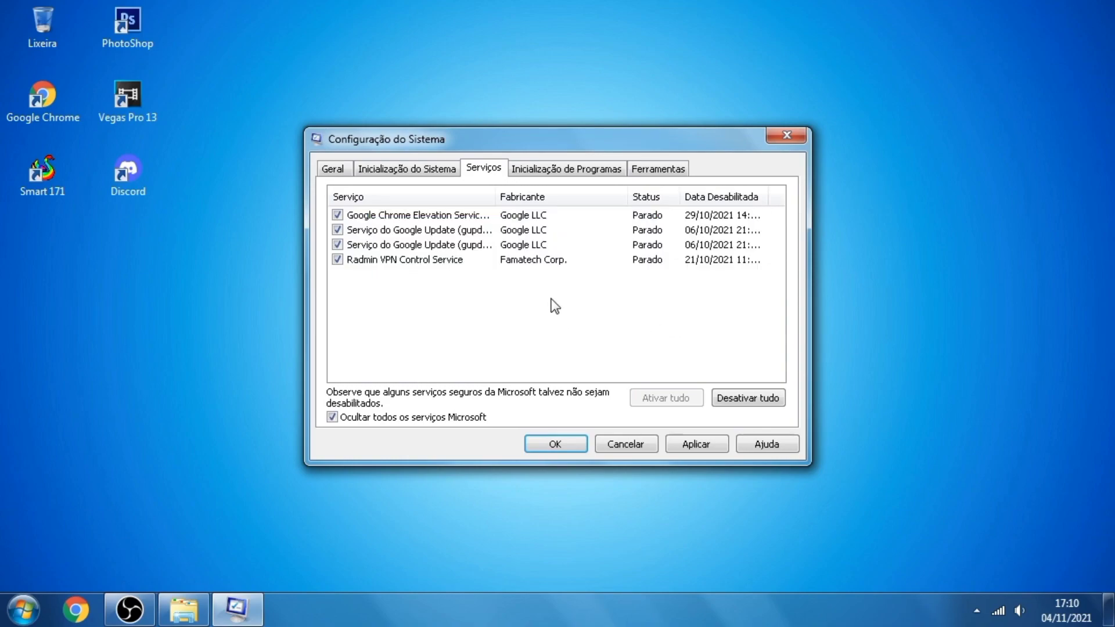
Disable the Google Chrome Elevation, both Google Update and the Radmin VPN Control services, and apply the change
left_click(337, 260)
left_click(337, 245)
left_click(345, 230)
left_click(338, 216)
left_click(337, 231)
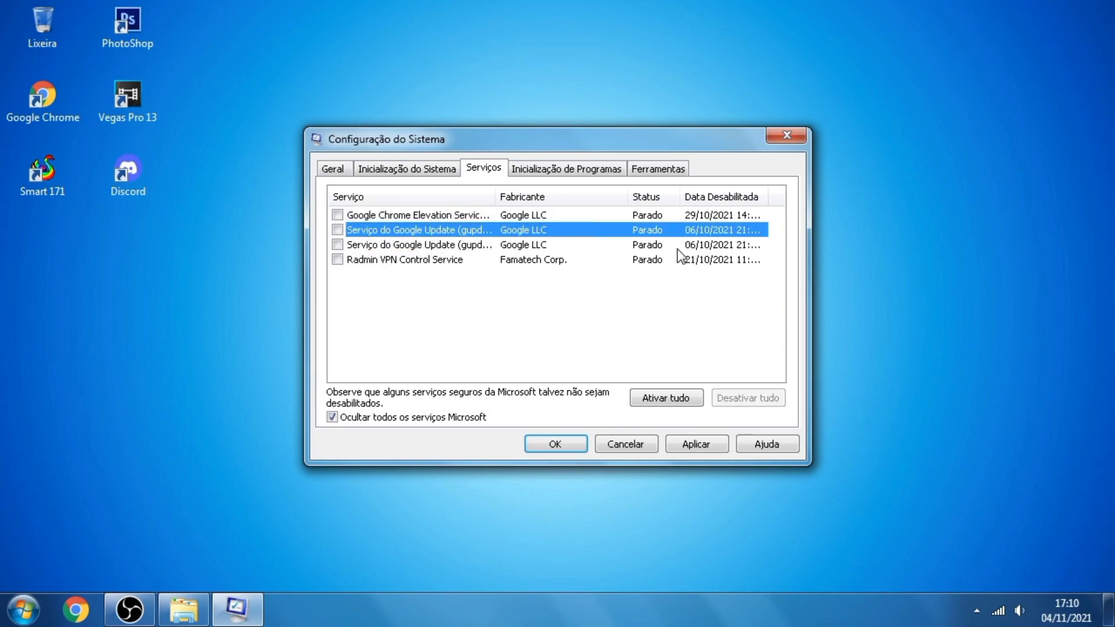
left_click(696, 451)
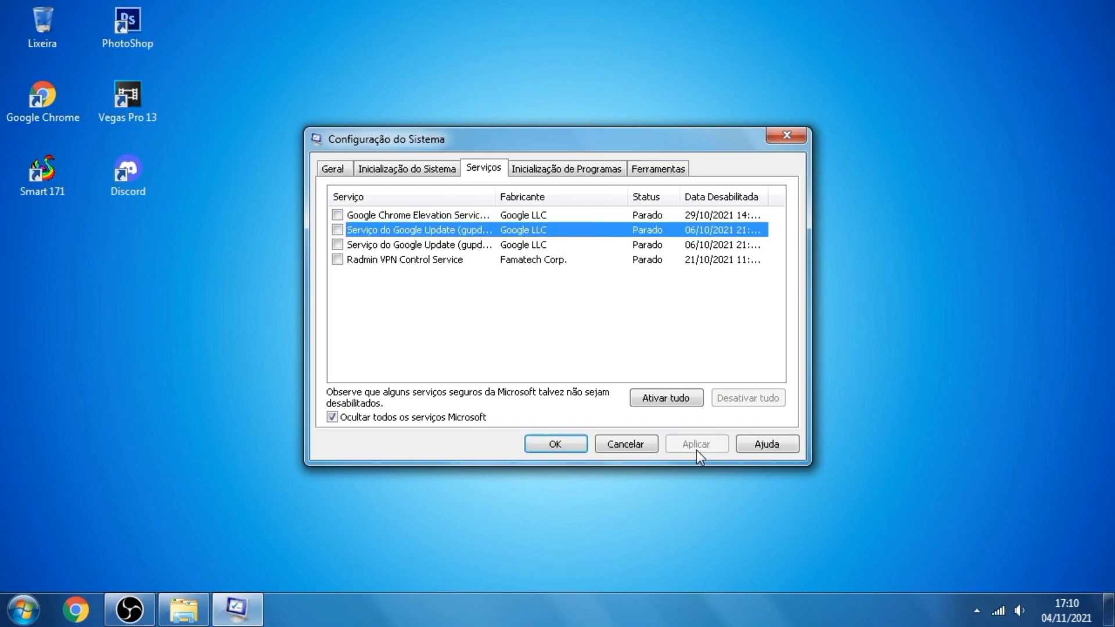
Disable the Java Platform, Spotify, Radmin VPN, Opera GX and AdobeAAMU startup programs and apply the change
left_click(535, 168)
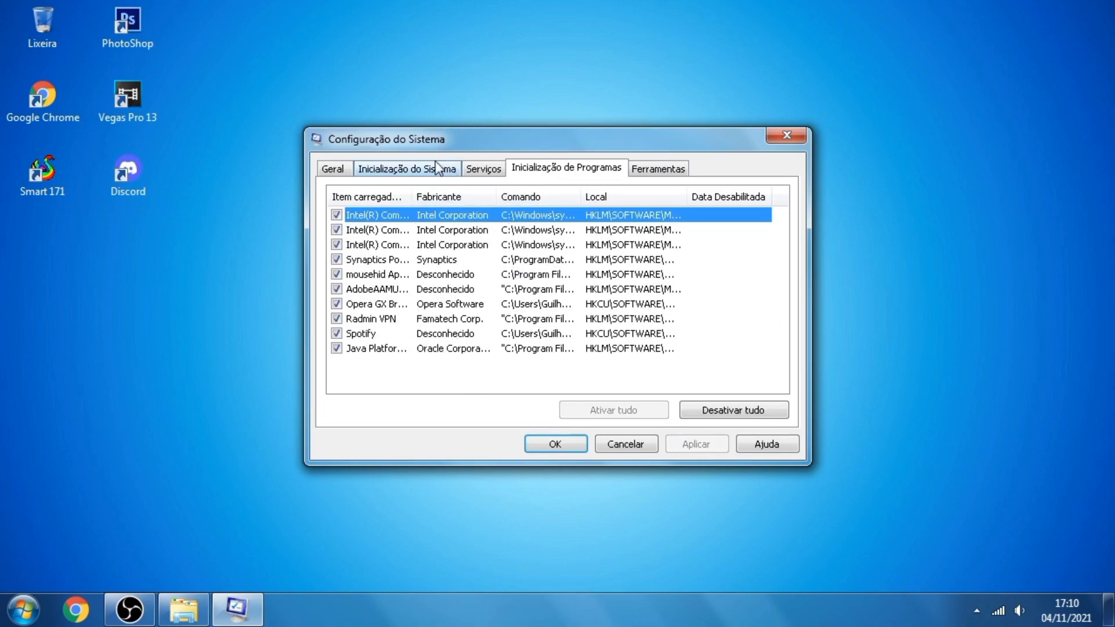
left_click(336, 348)
left_click(337, 333)
left_click(336, 319)
left_click(337, 304)
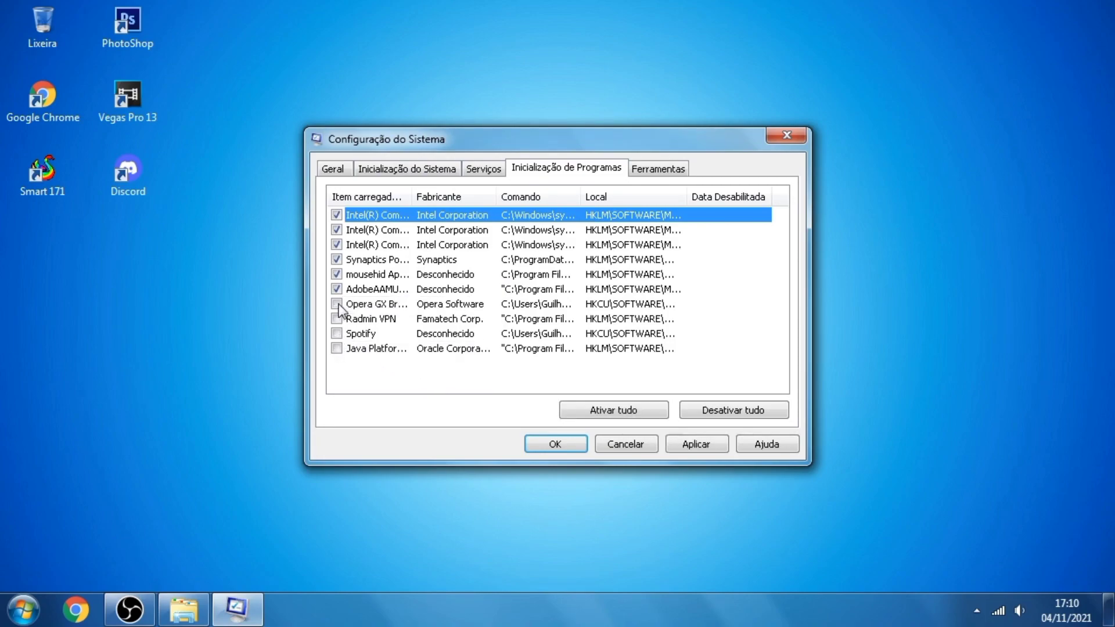
left_click(337, 289)
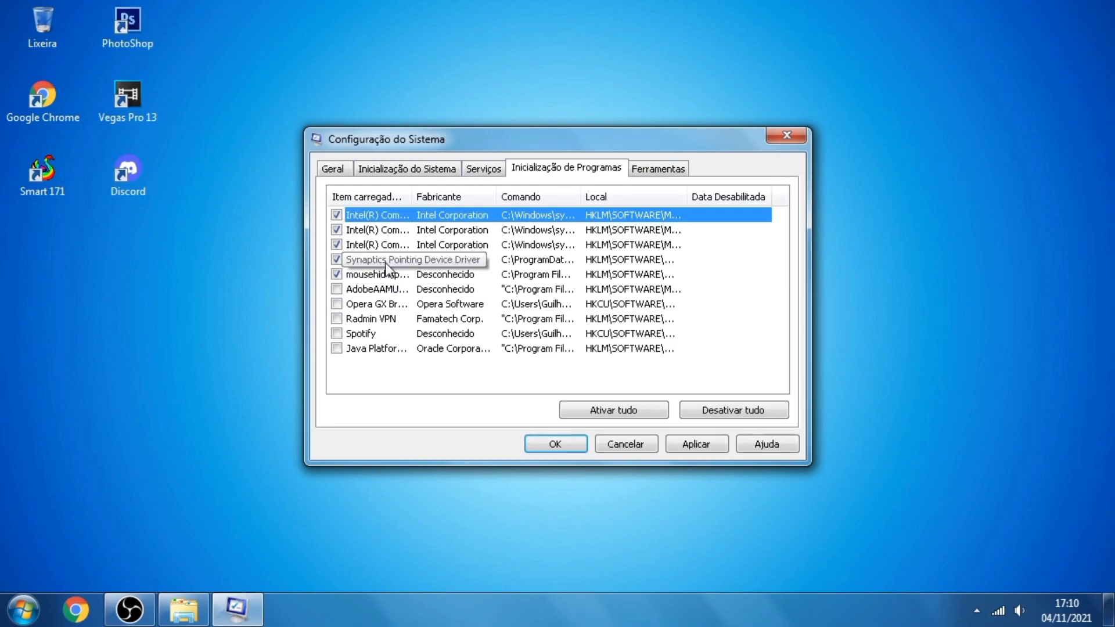
left_click(693, 447)
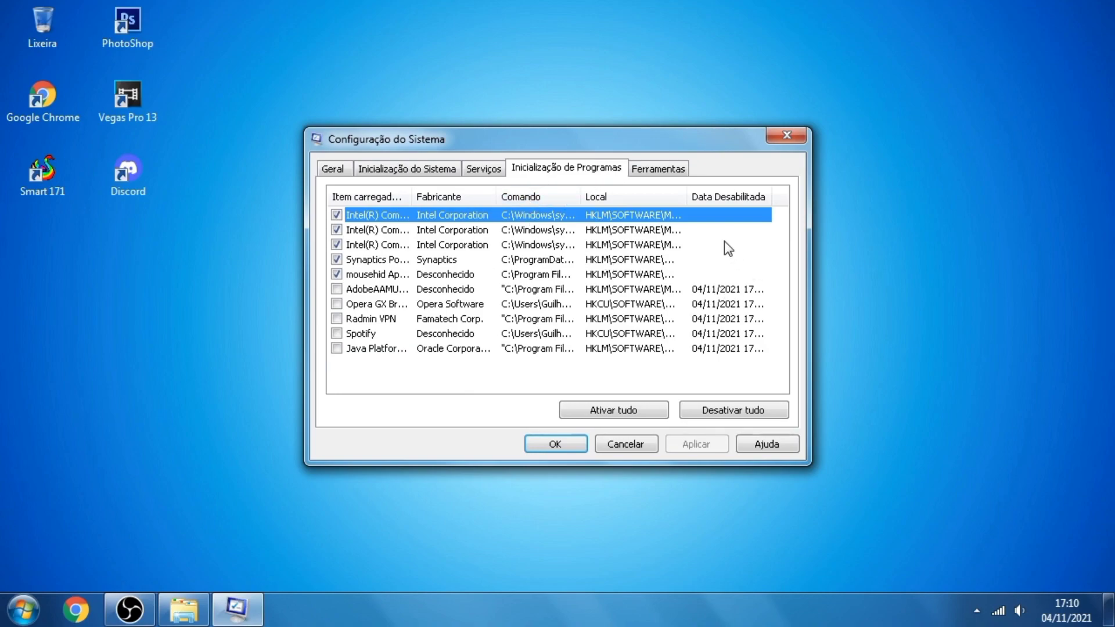
Keep "Nenhum GUI na inicialização" enabled in the system boot options and set the boot timeout to 10 seconds
left_click(421, 165)
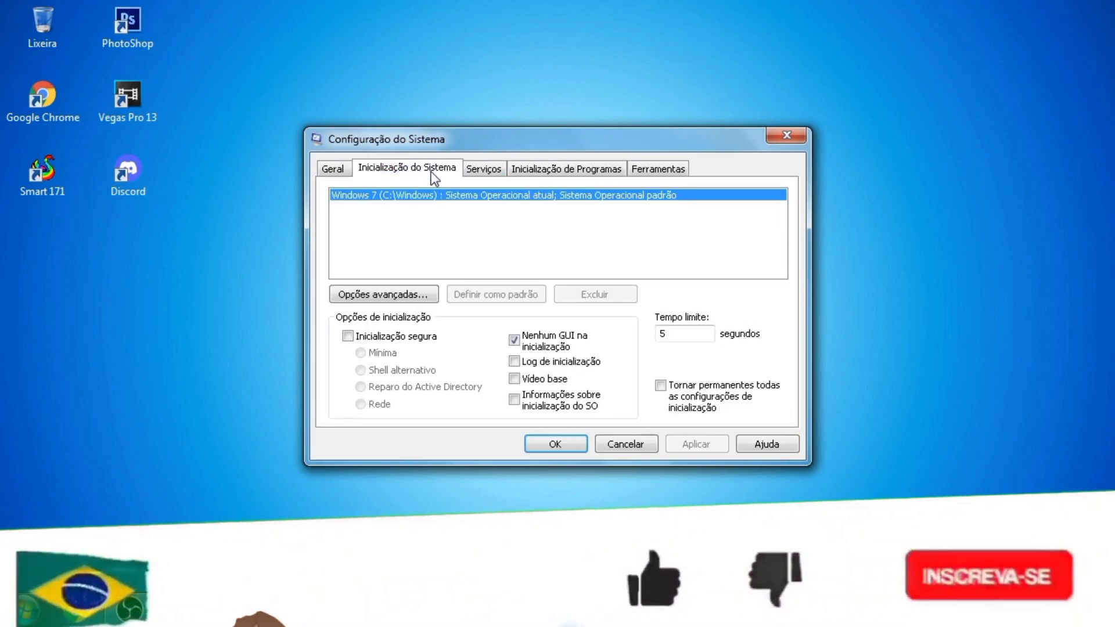
double_click(553, 339)
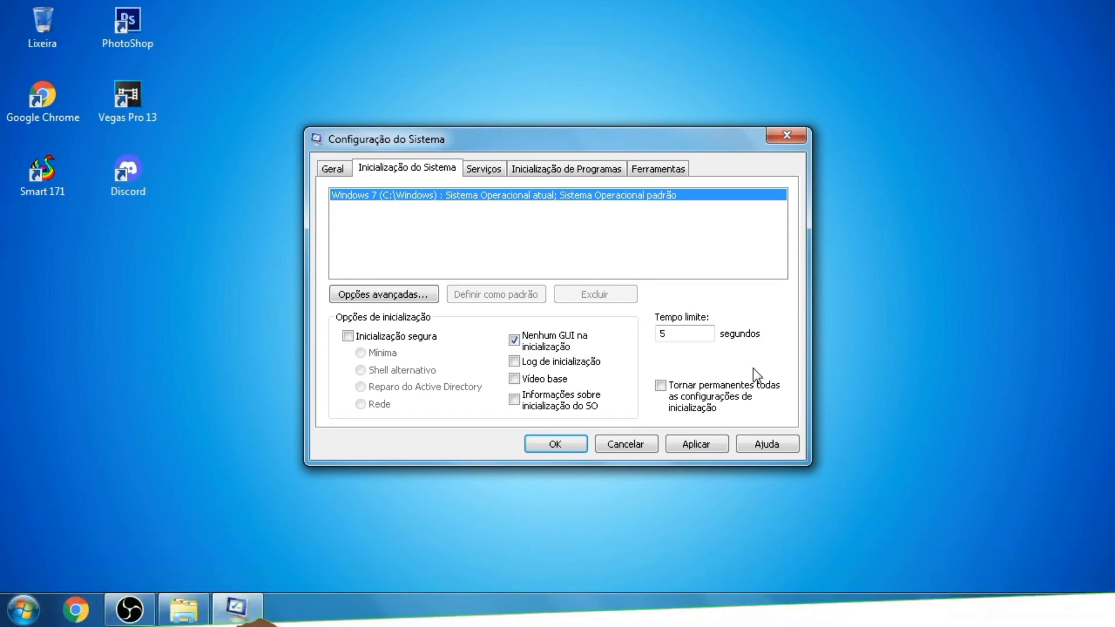
double_click(695, 334)
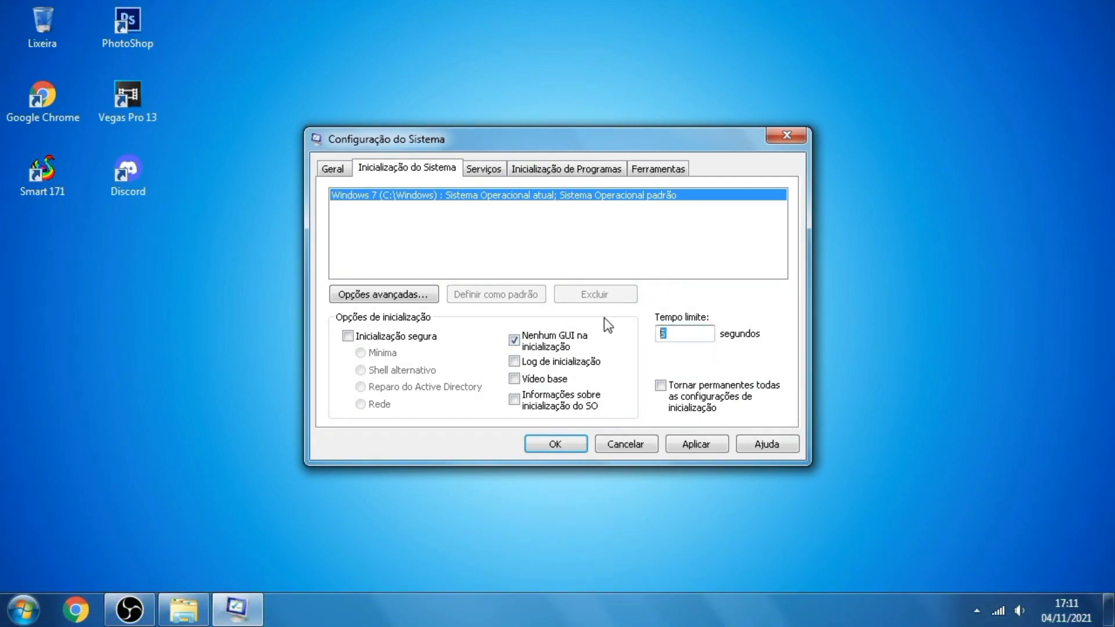
type("10")
double_click(685, 333)
left_click(666, 334)
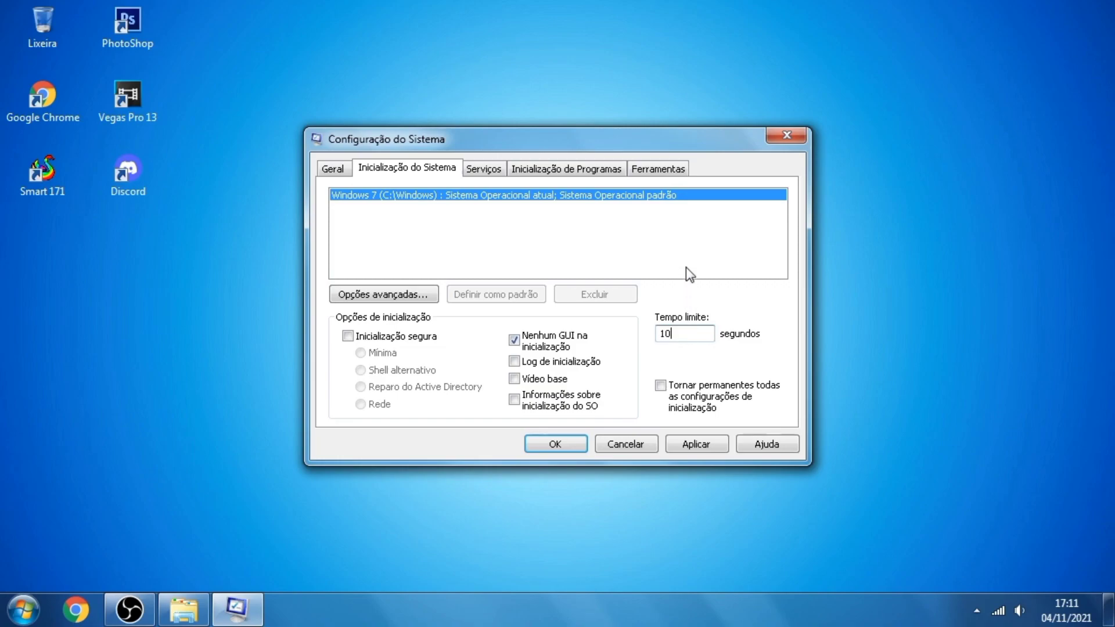
Try a boot timeout of 5 seconds and return it to 10 seconds
double_click(691, 333)
type("5")
left_click_drag(679, 333, 625, 337)
type("10")
key("BackSpace")
key("BackSpace")
type("5")
key("BackSpace")
type("10")
Enable the processor count limit in the advanced boot options and set the number of processors to 4
left_click(391, 297)
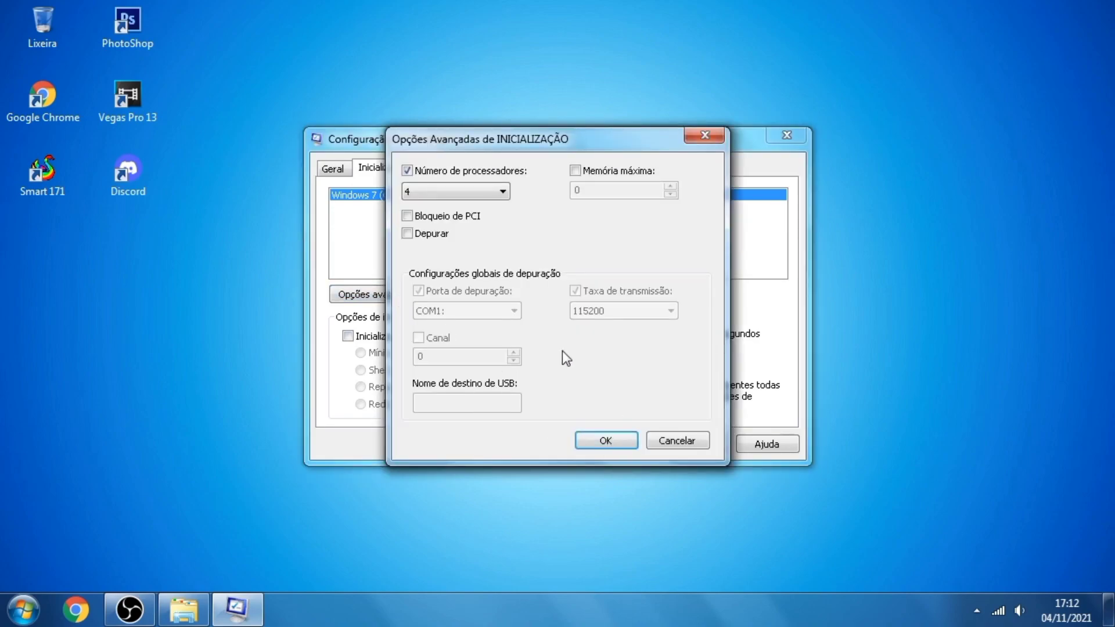
left_click(445, 174)
left_click(491, 172)
left_click(488, 190)
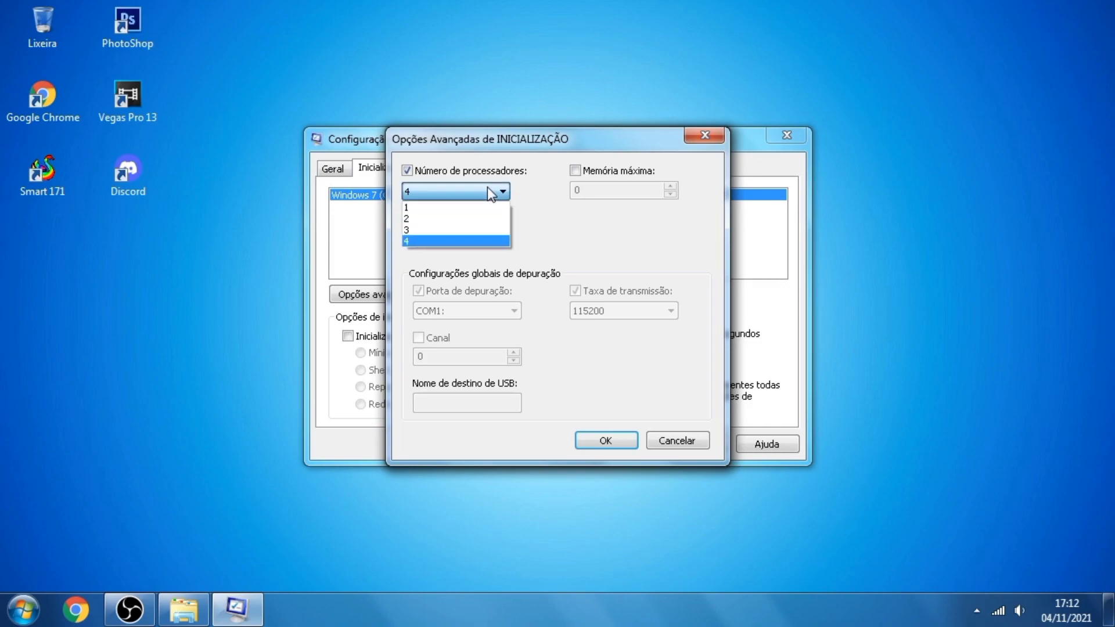
left_click(491, 209)
left_click(447, 168)
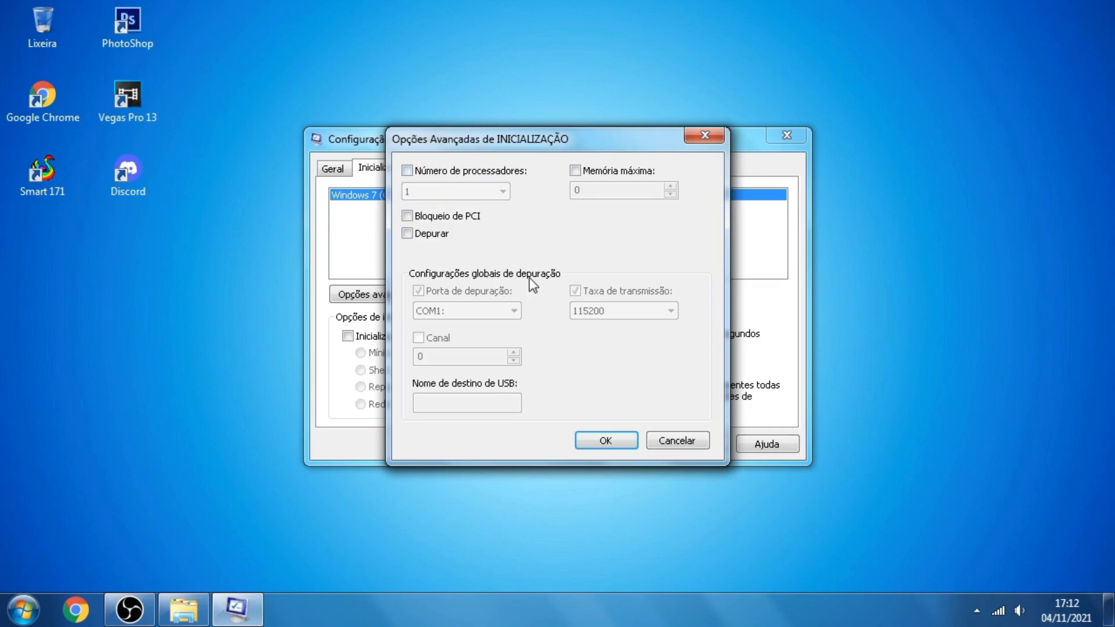
left_click(476, 173)
left_click(486, 191)
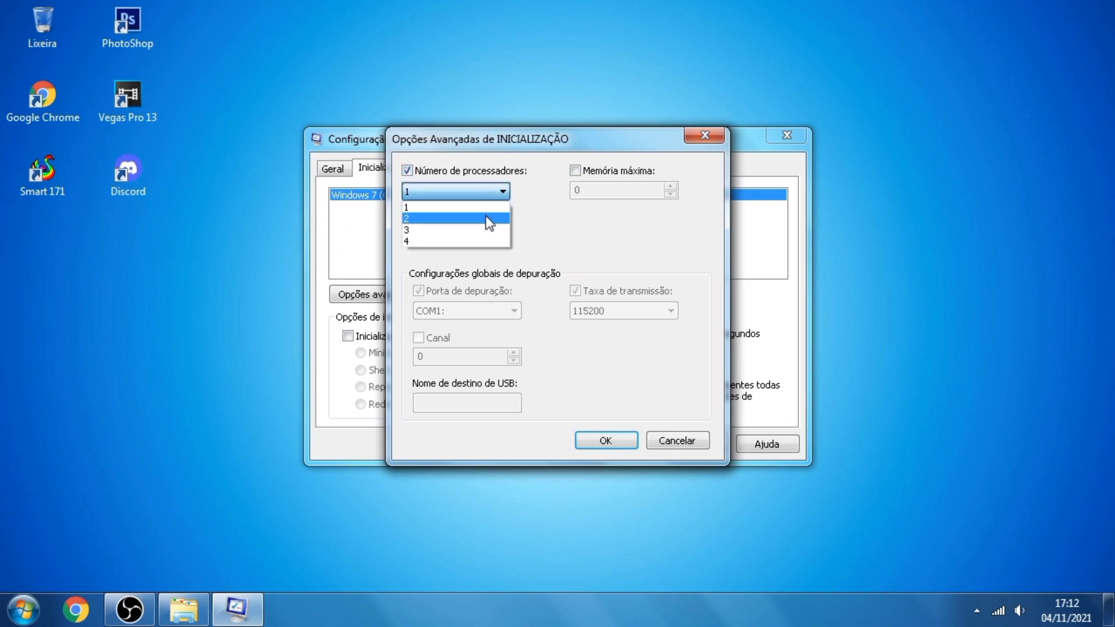
left_click(487, 242)
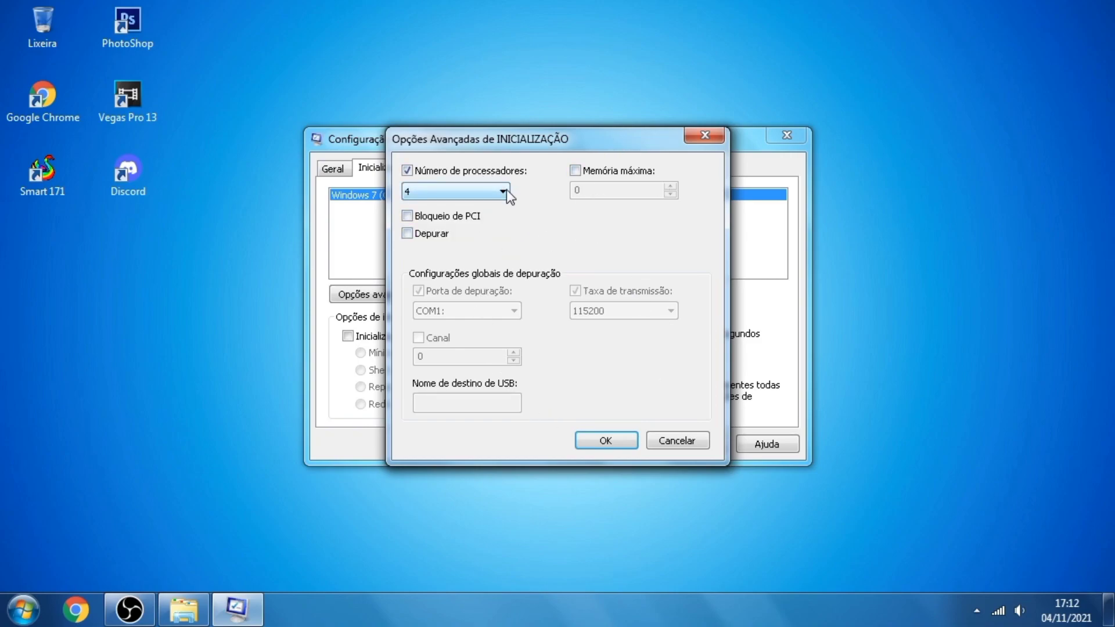
mouse_move(531, 138)
left_mouse_down()
mouse_move(576, 135)
mouse_move(541, 147)
left_mouse_up()
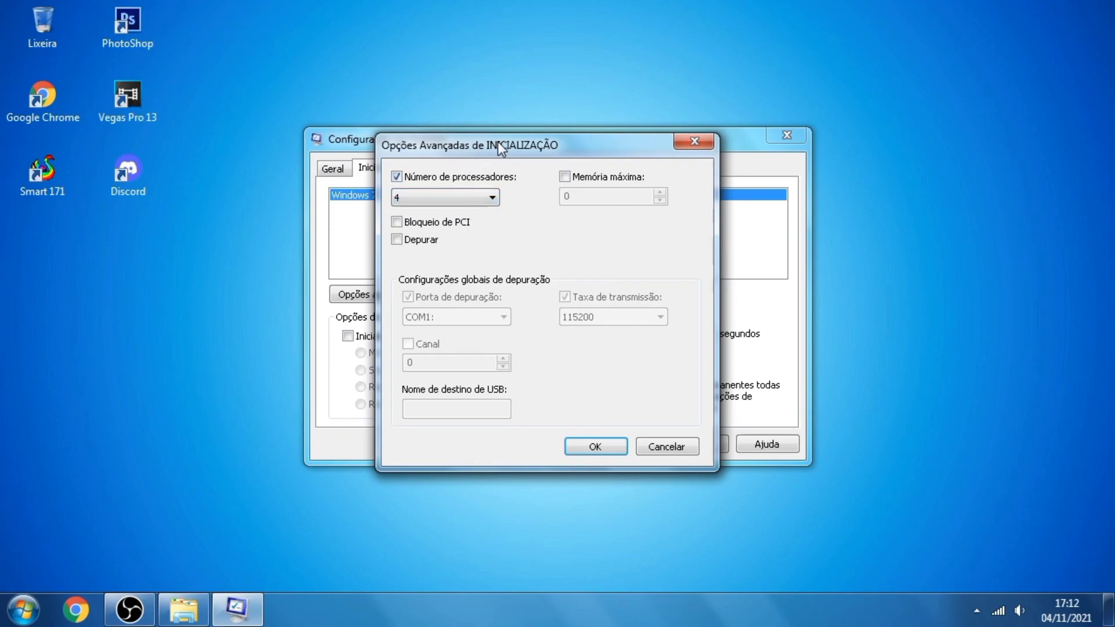
left_click_drag(499, 145, 507, 141)
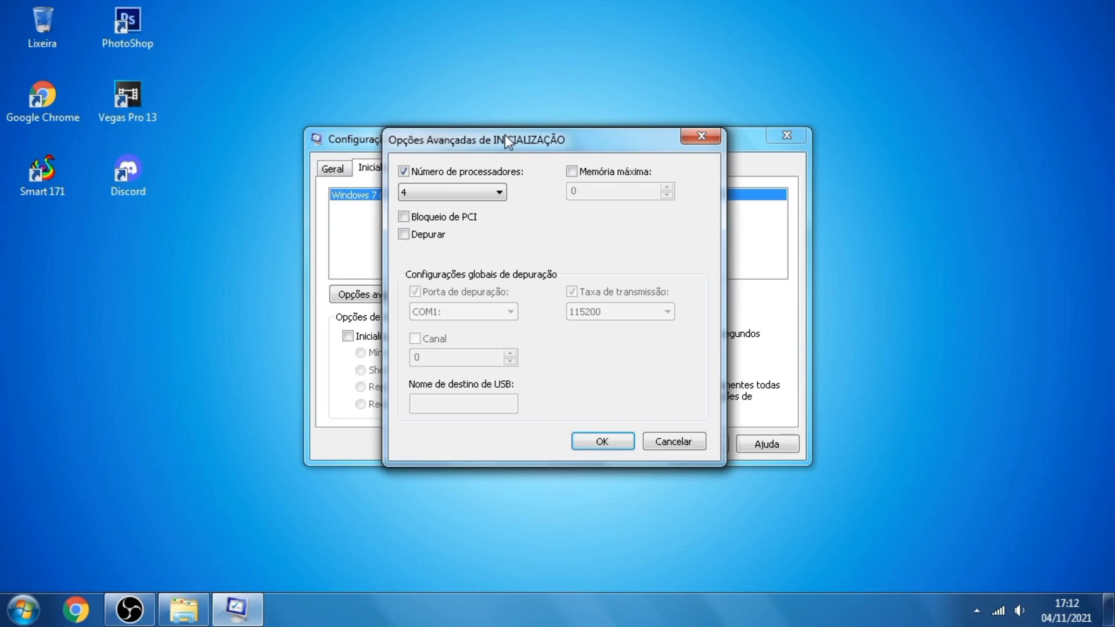
left_click(464, 201)
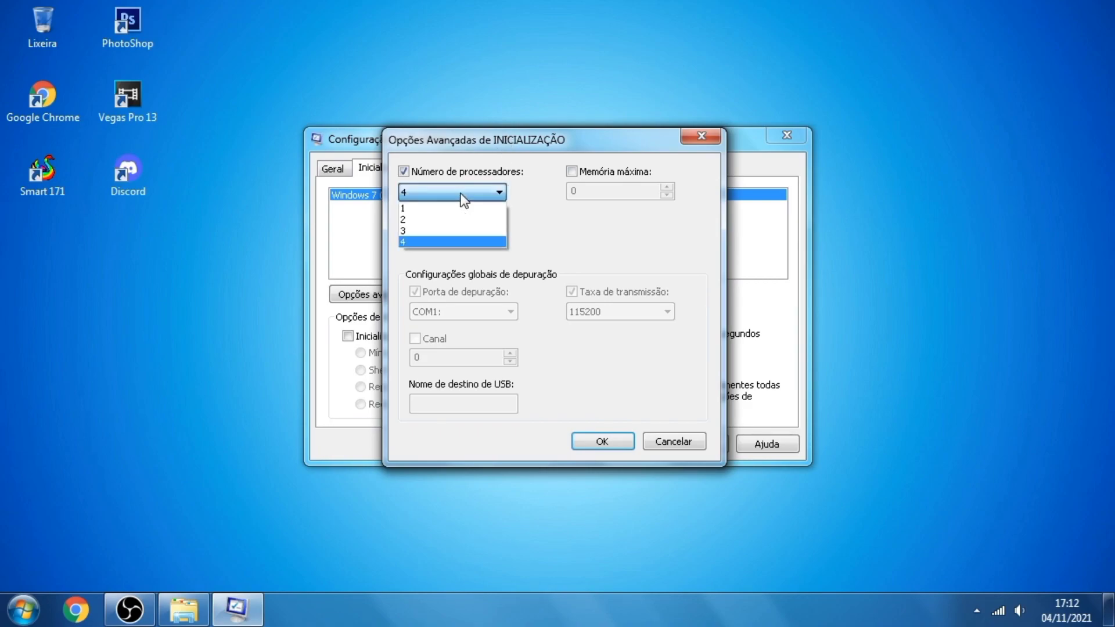
left_click(469, 238)
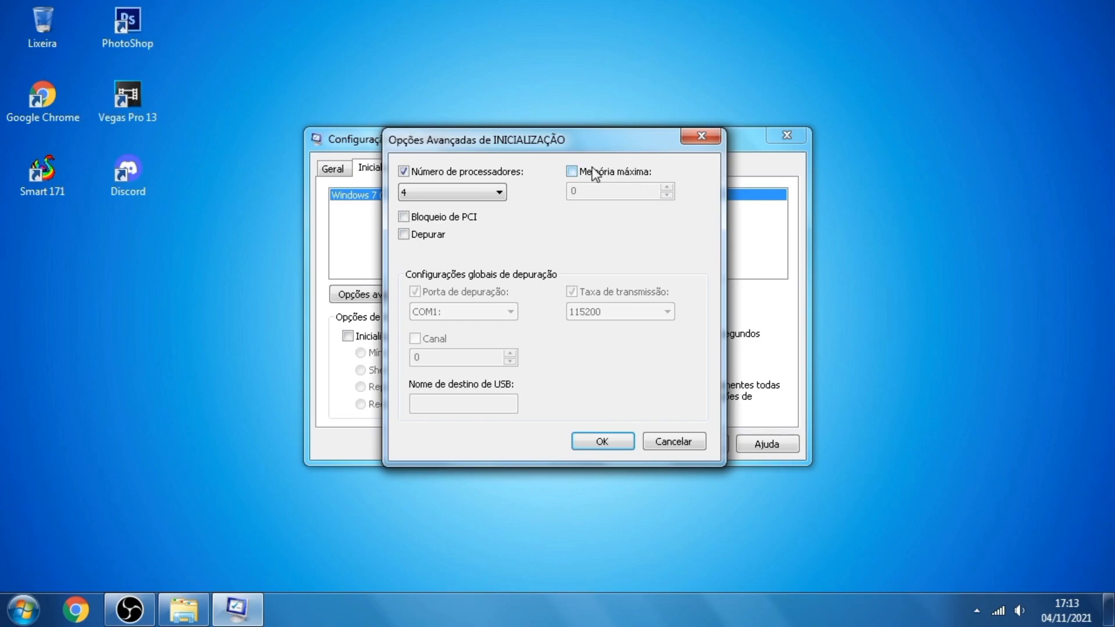
mouse_move(431, 138)
left_mouse_down()
mouse_move(469, 139)
mouse_move(437, 130)
left_mouse_up()
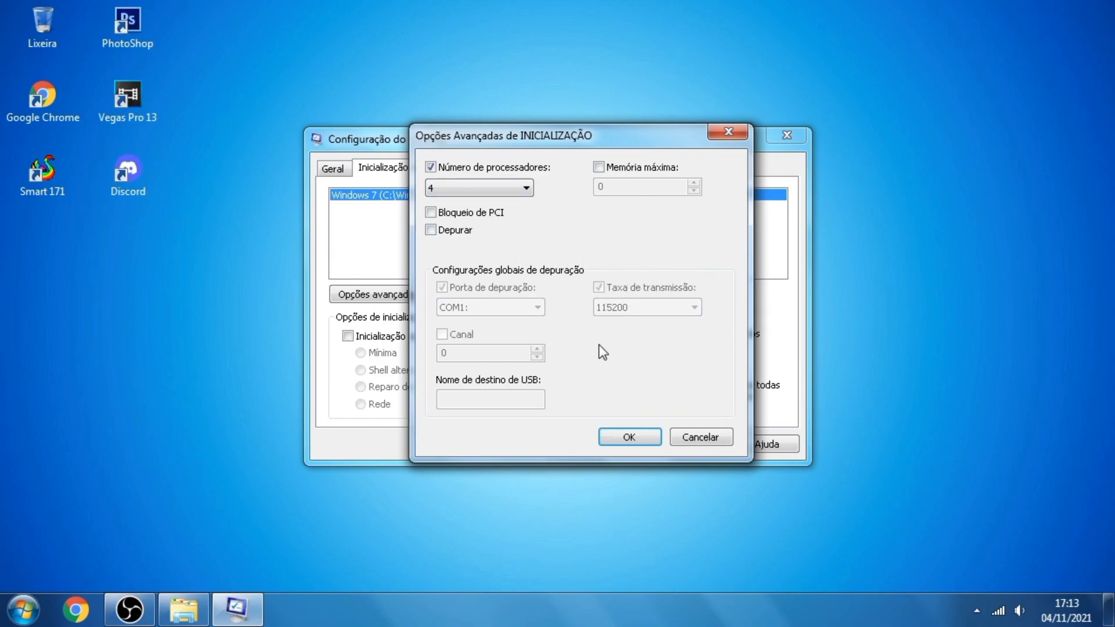
mouse_move(600, 135)
left_mouse_down()
mouse_move(622, 136)
mouse_move(593, 136)
left_mouse_up()
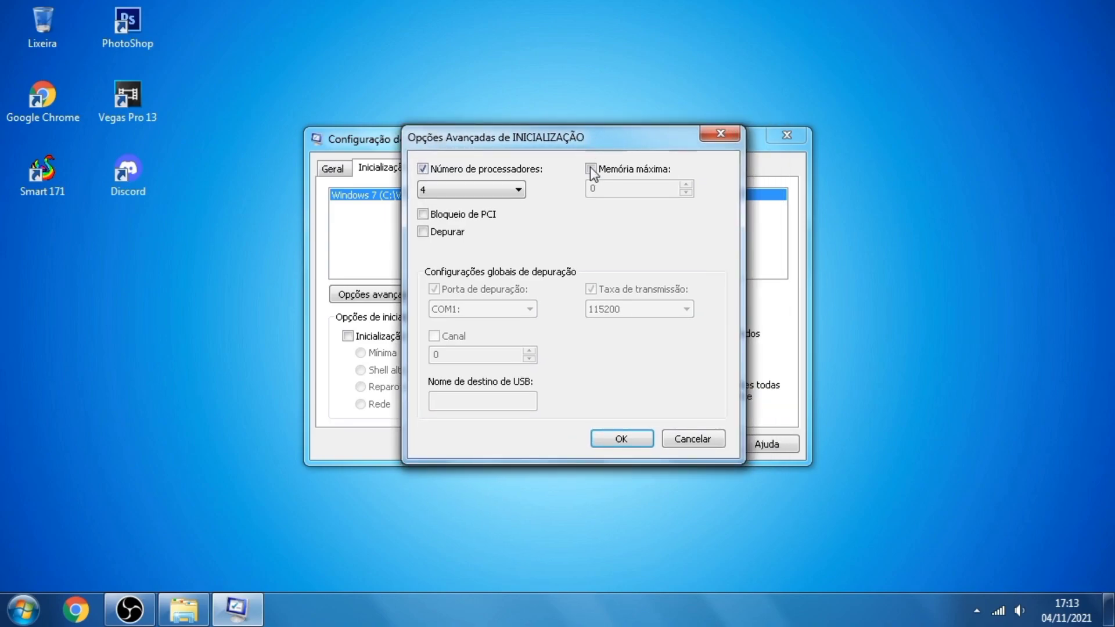
Accept the advanced boot options, apply all System Configuration changes and exit without restarting the computer
left_click(619, 445)
left_click(689, 444)
left_click(570, 446)
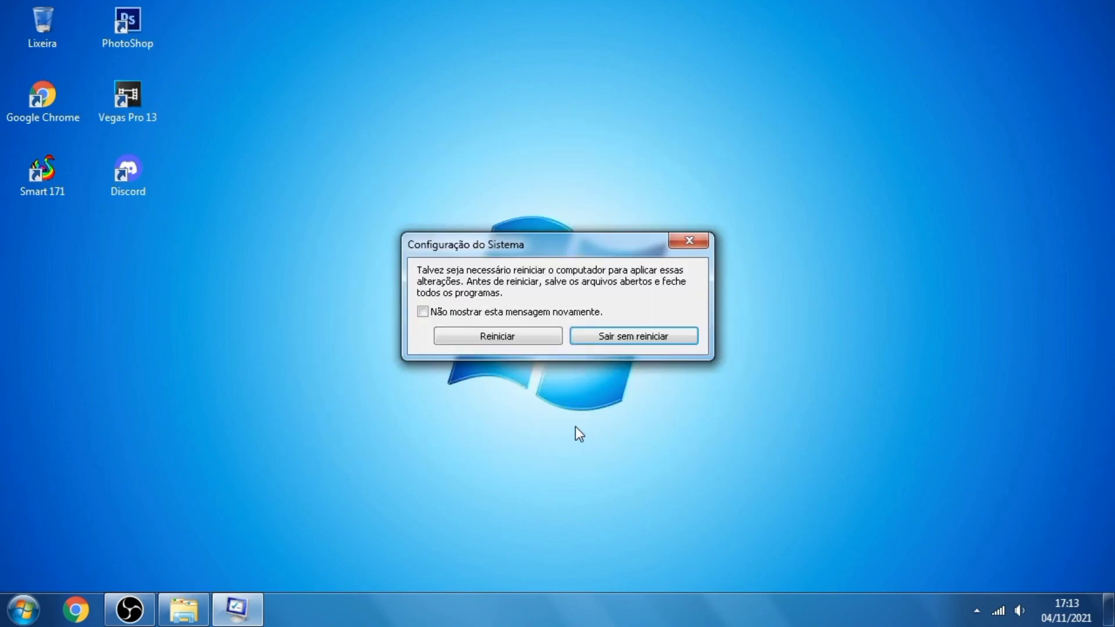
left_click(653, 349)
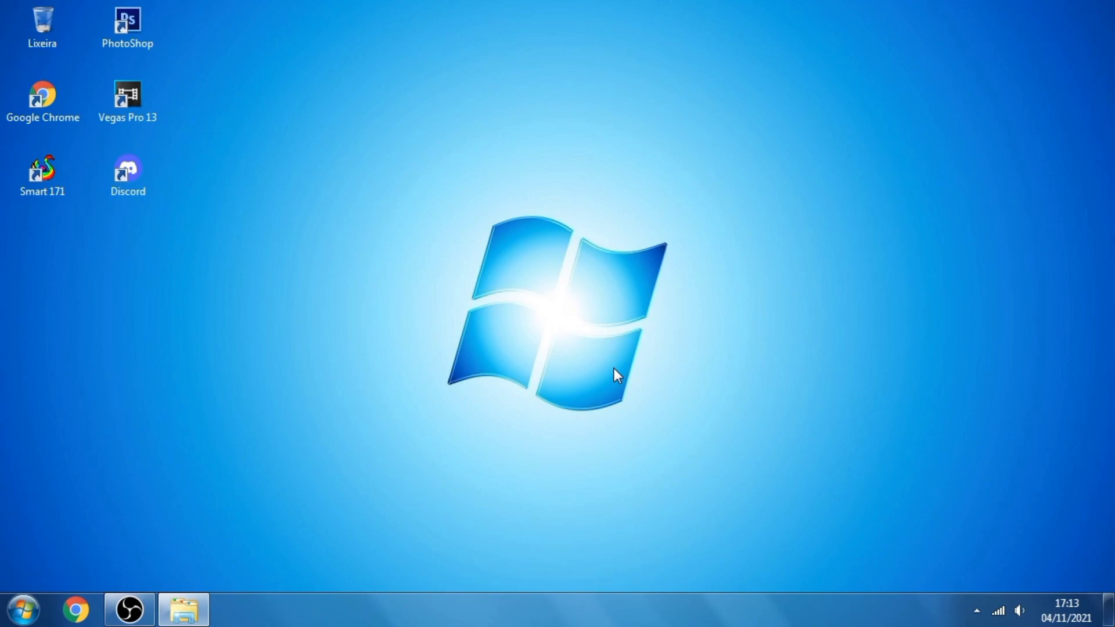
Open the computer's advanced system settings and bring up the performance options
key("super+e")
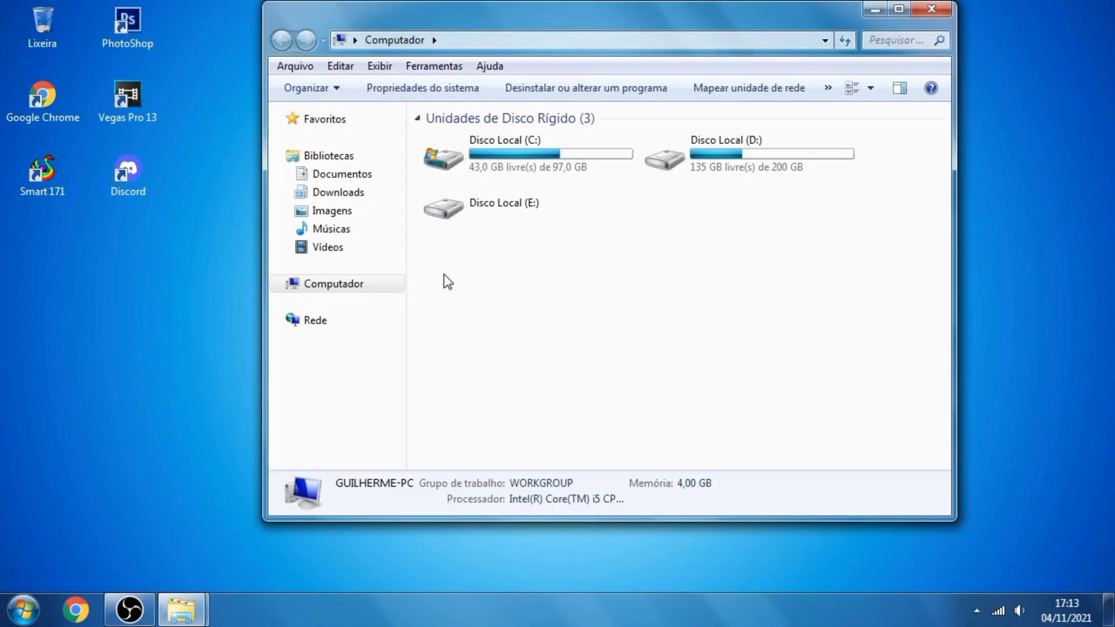
right_click(328, 290)
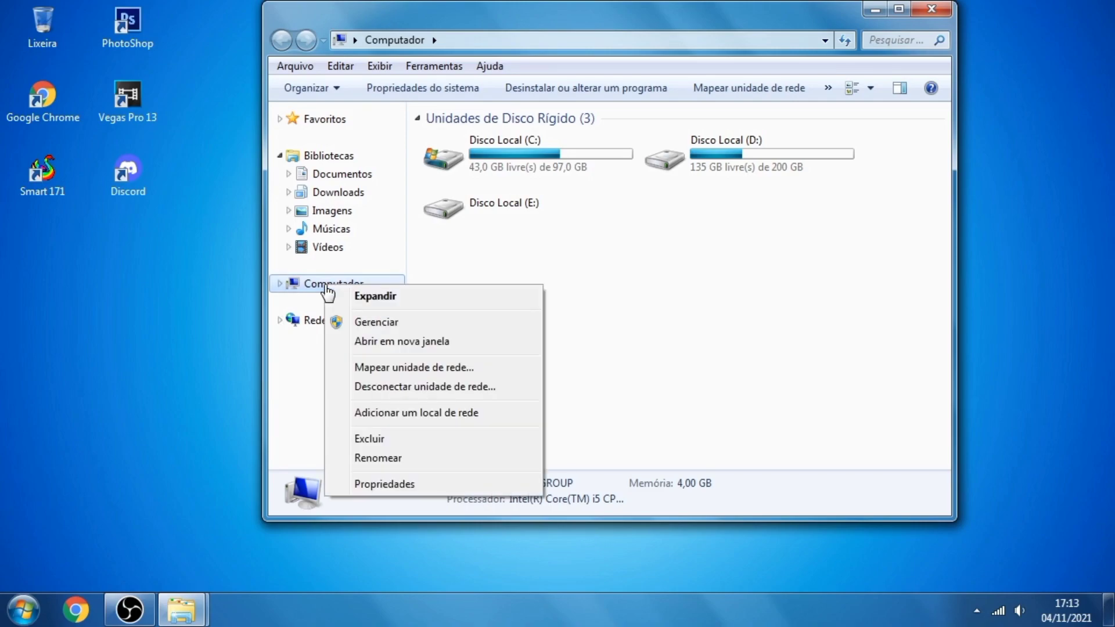
left_click(348, 485)
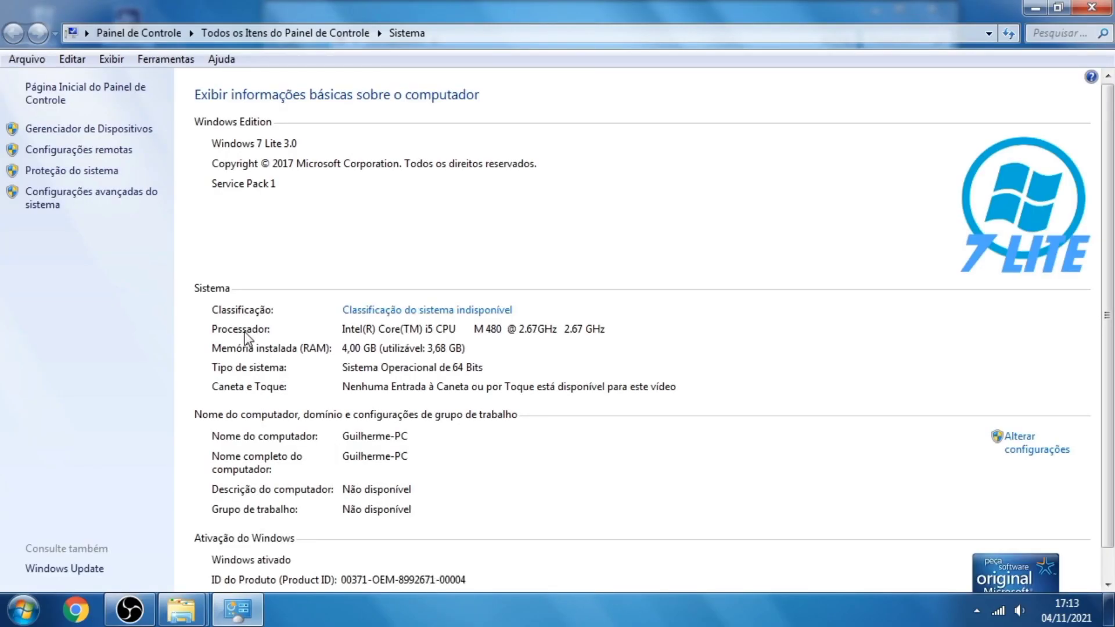
left_click(124, 200)
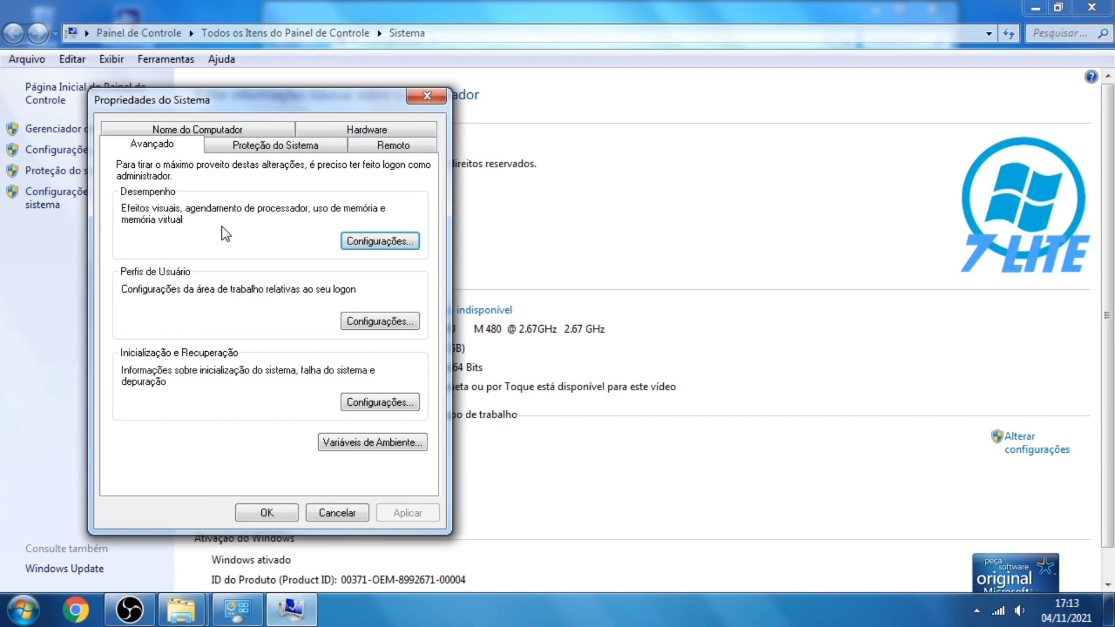
left_click_drag(285, 94, 802, 89)
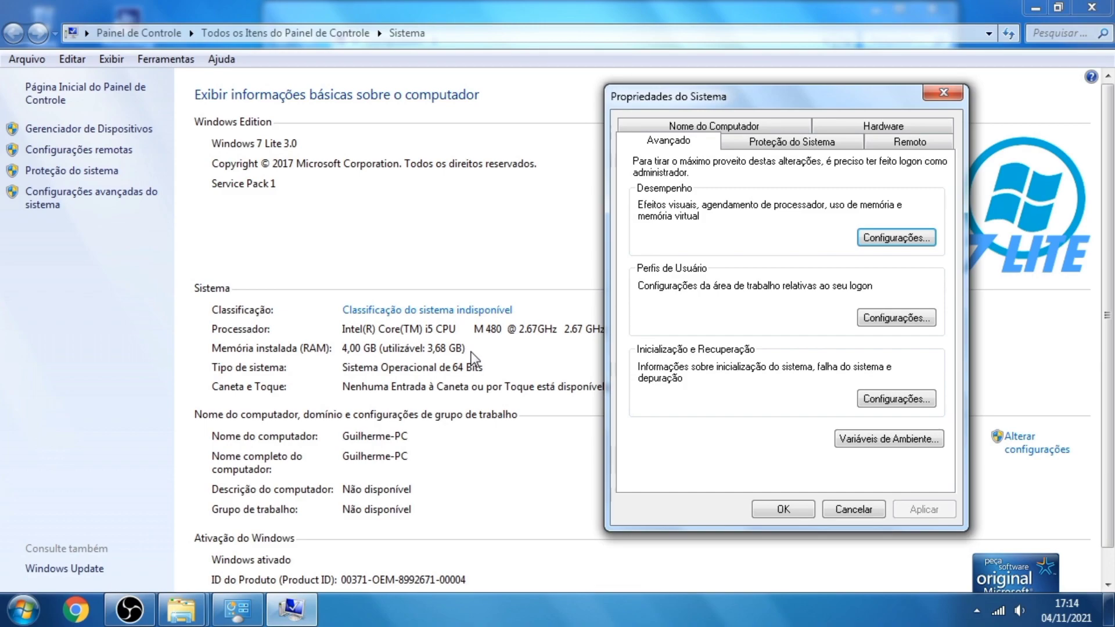
left_click_drag(880, 91, 544, 62)
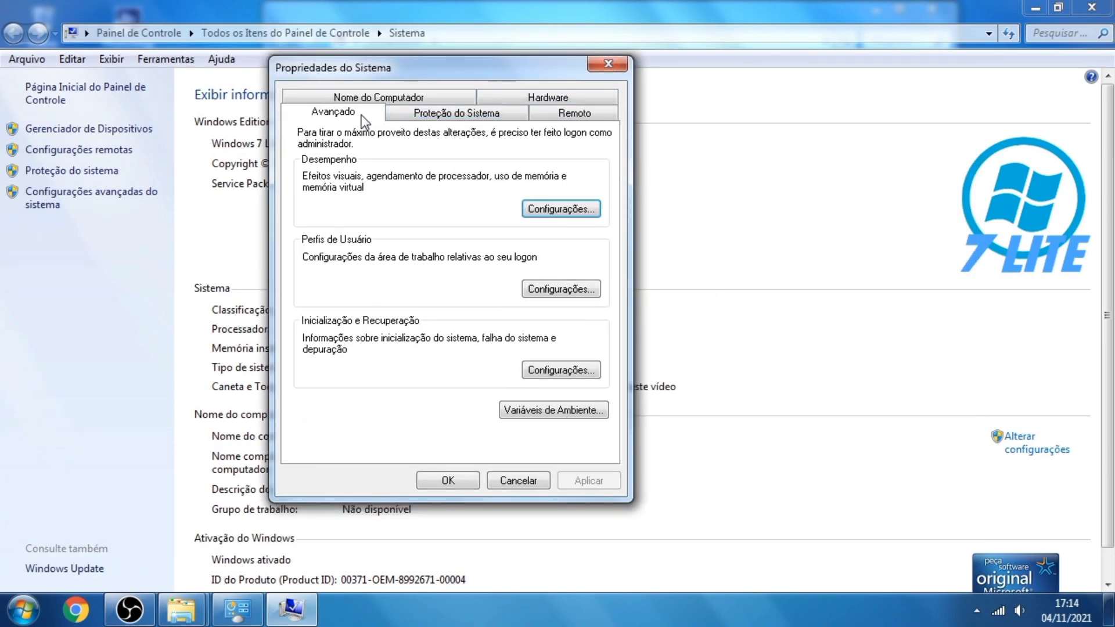
left_click(575, 214)
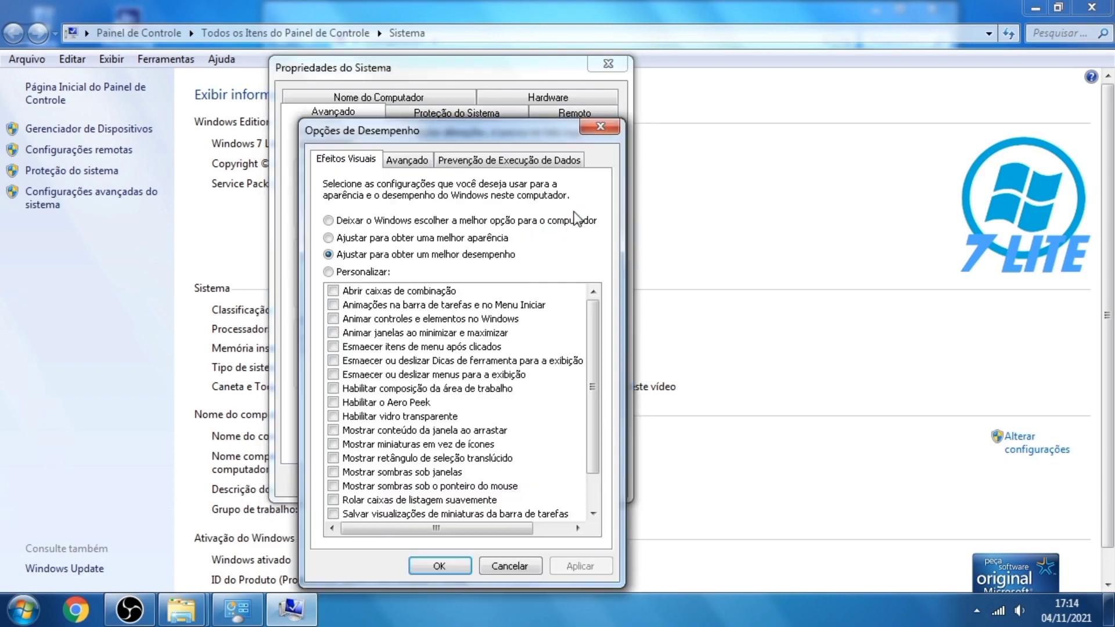
Set the visual effects to "Ajustar para obter um melhor desempenho" and apply the change
left_click(433, 224)
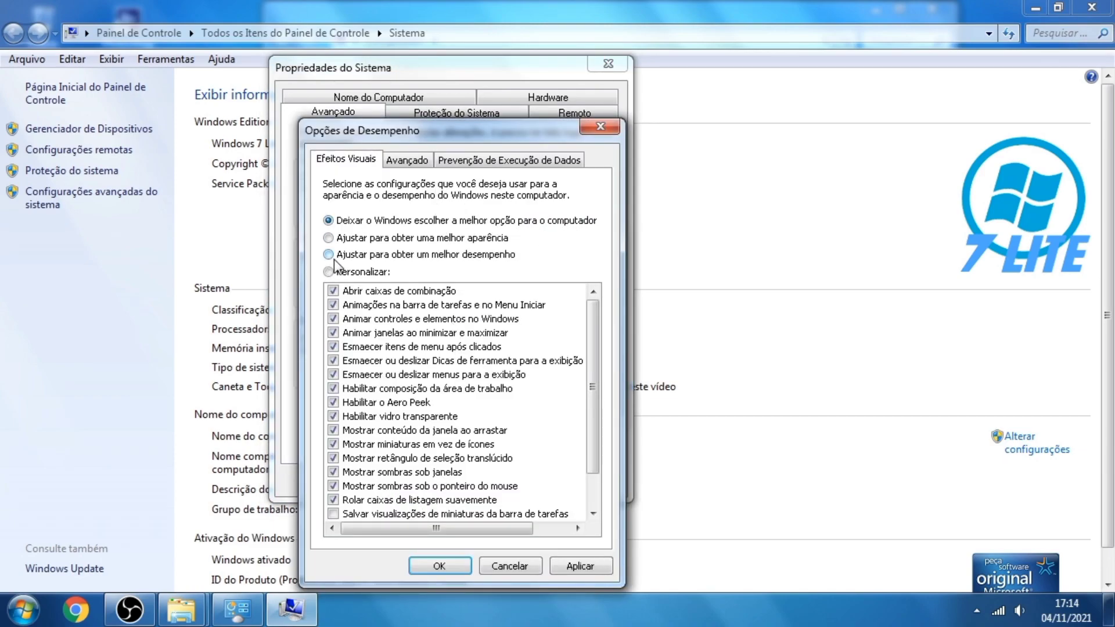
left_click(488, 256)
scroll(581, 406, "down", 1)
scroll(558, 441, "up", 1)
scroll(539, 473, "down", 1)
scroll(535, 430, "up", 1)
key("super")
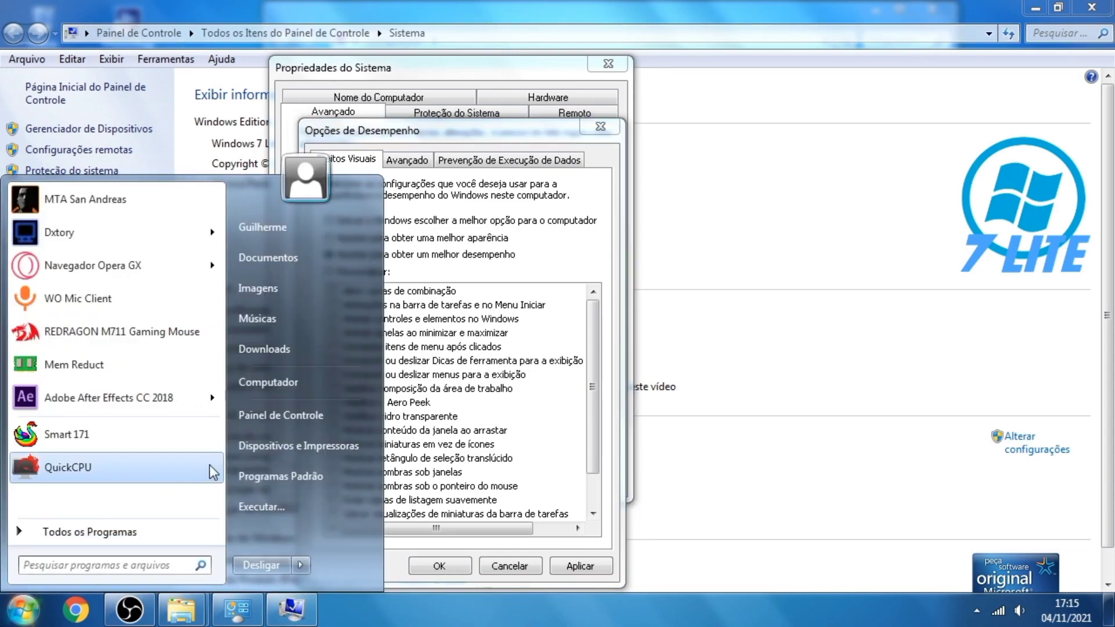
key("super")
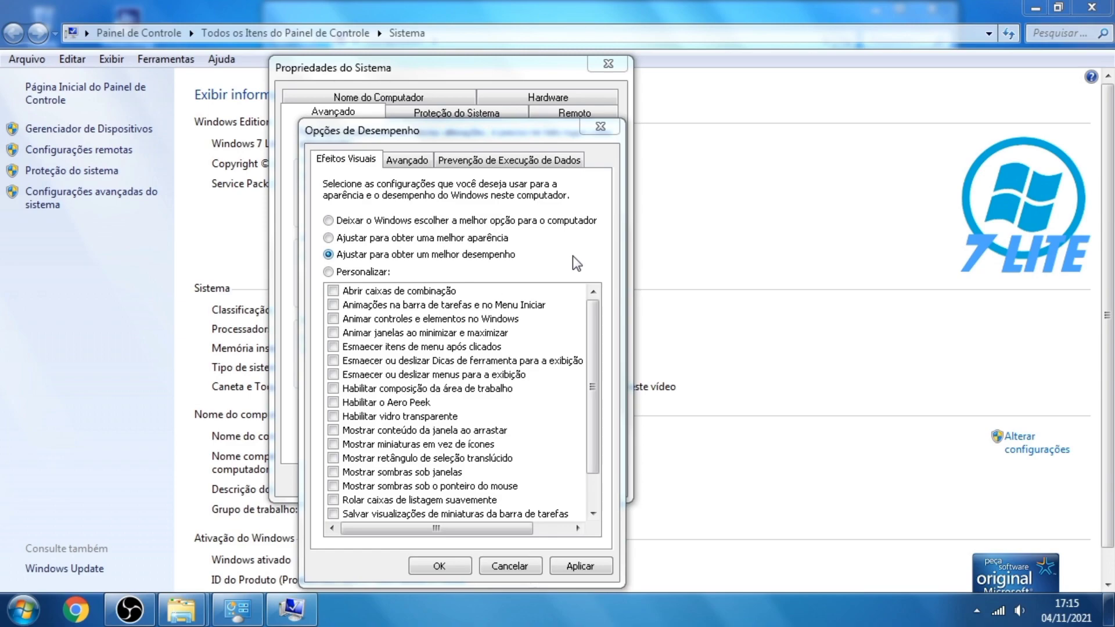
left_click_drag(530, 135, 527, 78)
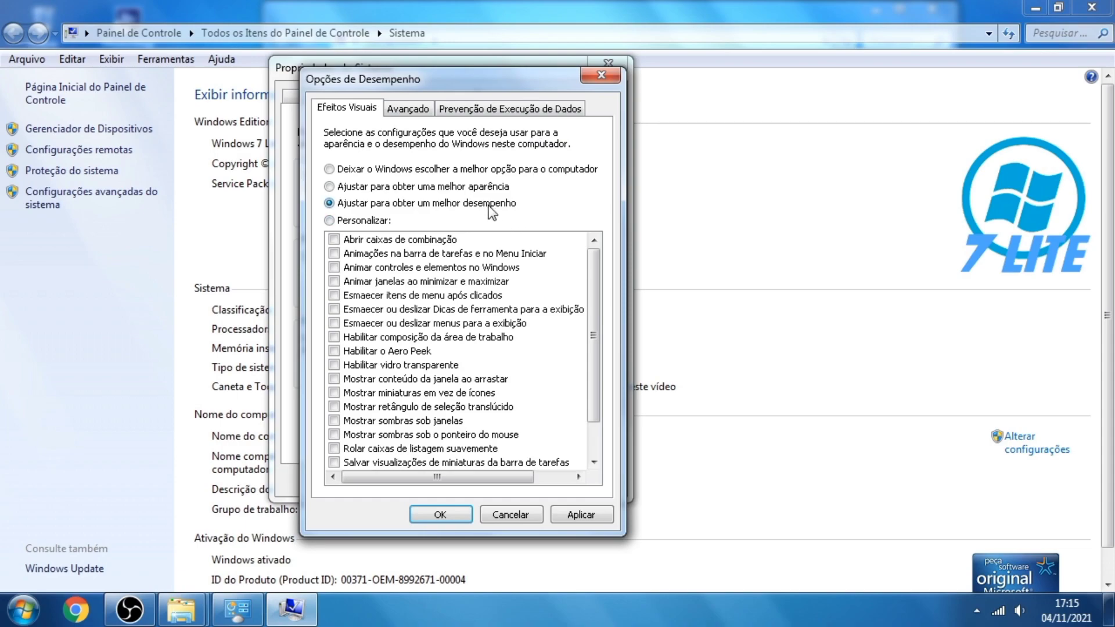
left_click(567, 507)
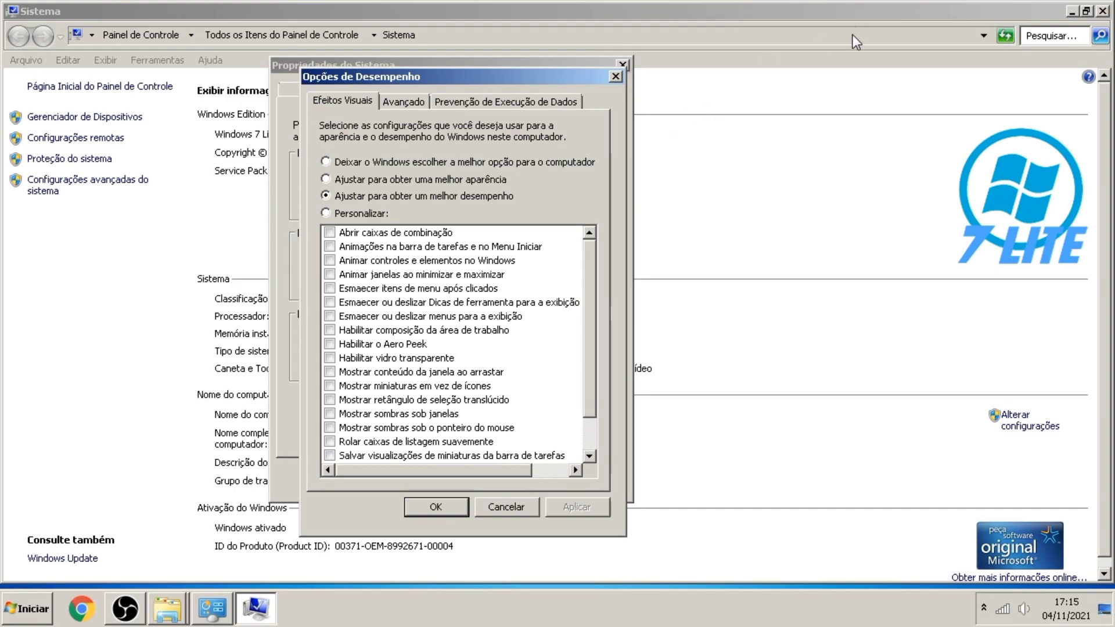
Open the desktop personalization settings and examine the available Aero, basic and high-contrast themes
left_click(1072, 12)
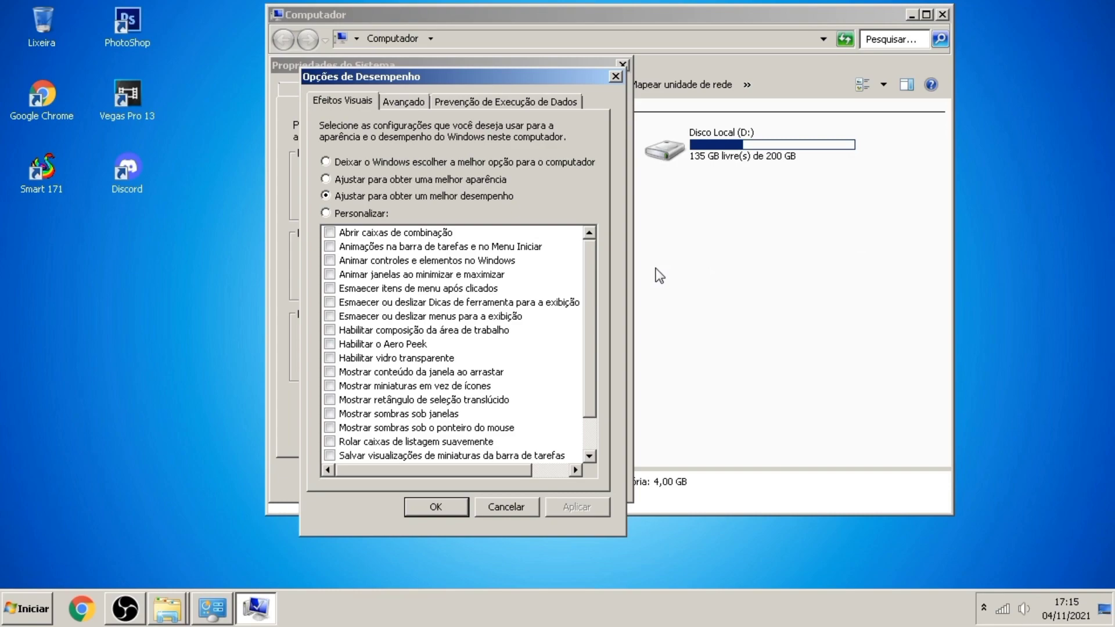
right_click(120, 329)
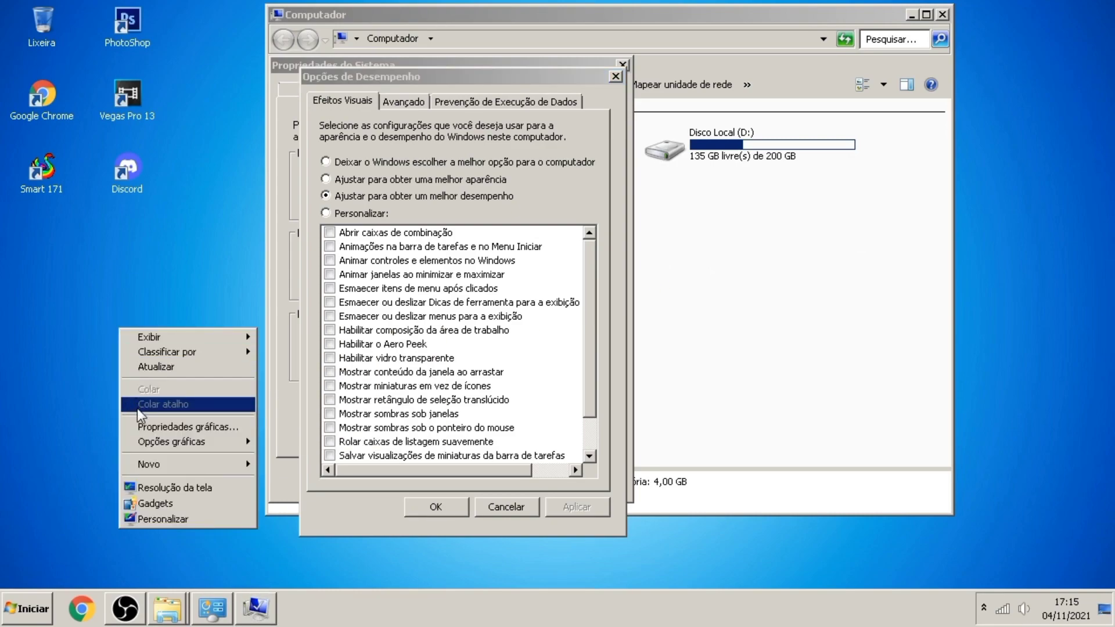
left_click(156, 517)
scroll(605, 296, "down", 1)
scroll(606, 296, "up", 1)
scroll(610, 297, "down", 1)
scroll(606, 291, "up", 2)
scroll(606, 291, "down", 1)
scroll(606, 290, "up", 1)
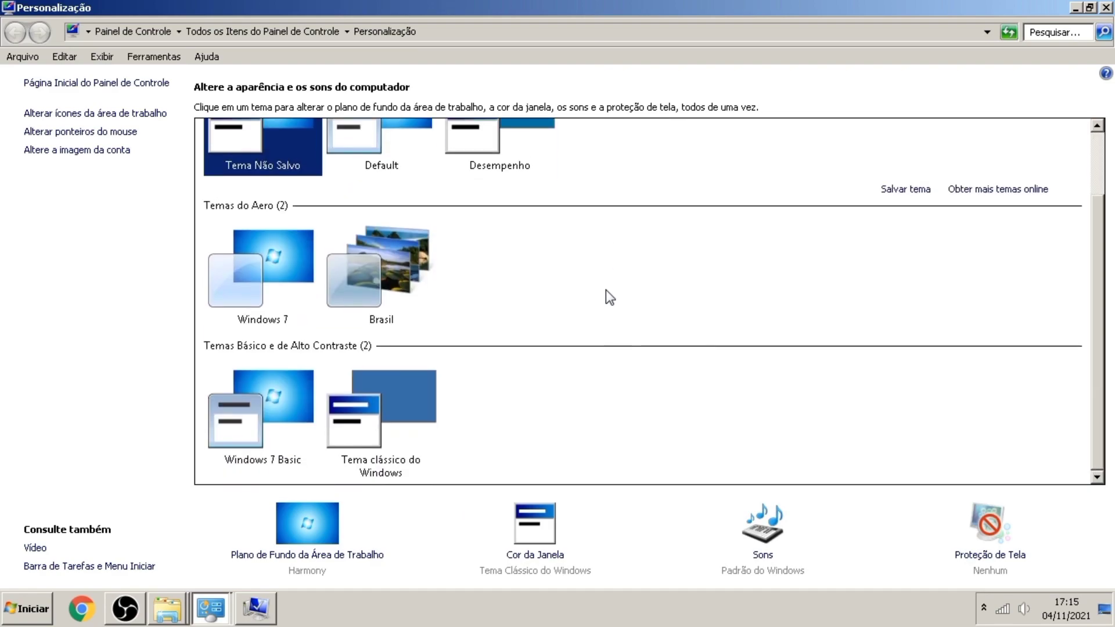
scroll(605, 291, "up", 1)
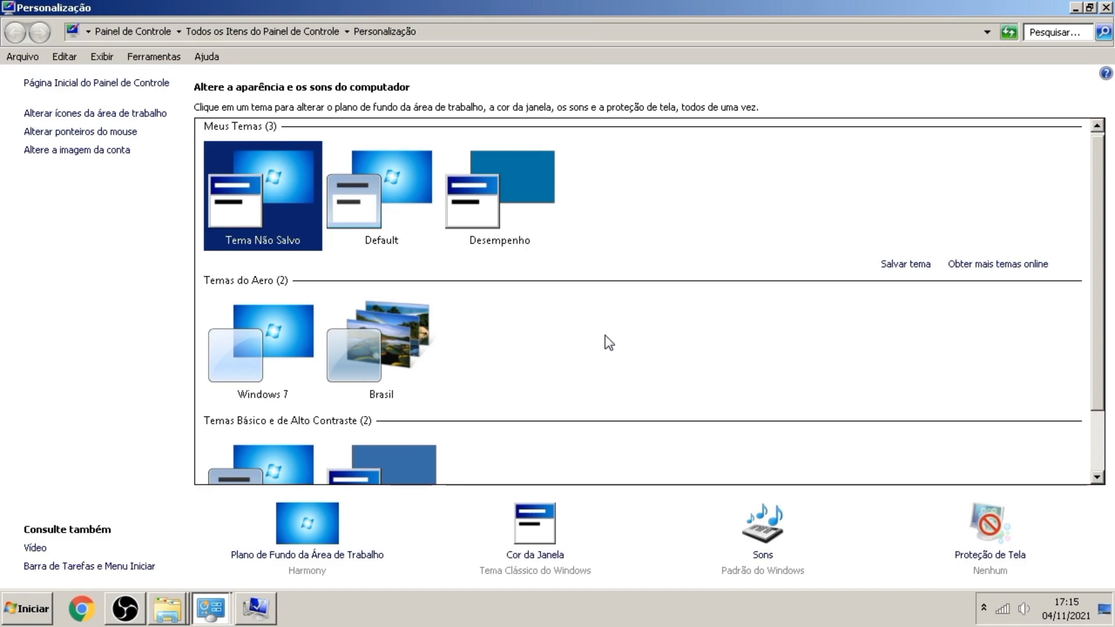
scroll(391, 318, "down", 1)
scroll(392, 321, "down", 2)
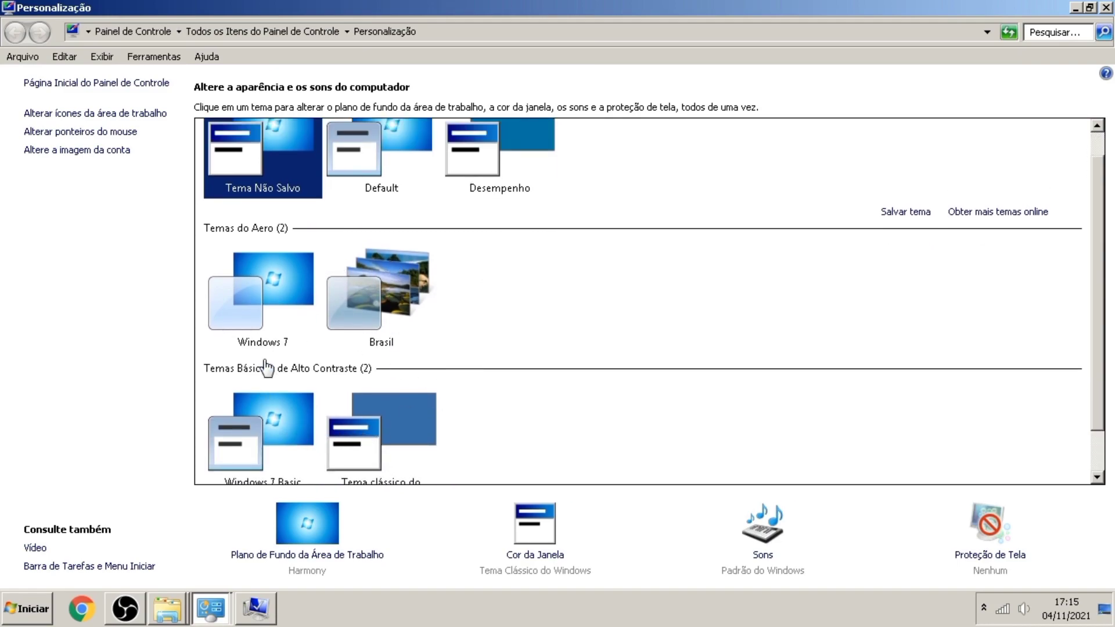
scroll(267, 349, "up", 3)
scroll(267, 341, "down", 3)
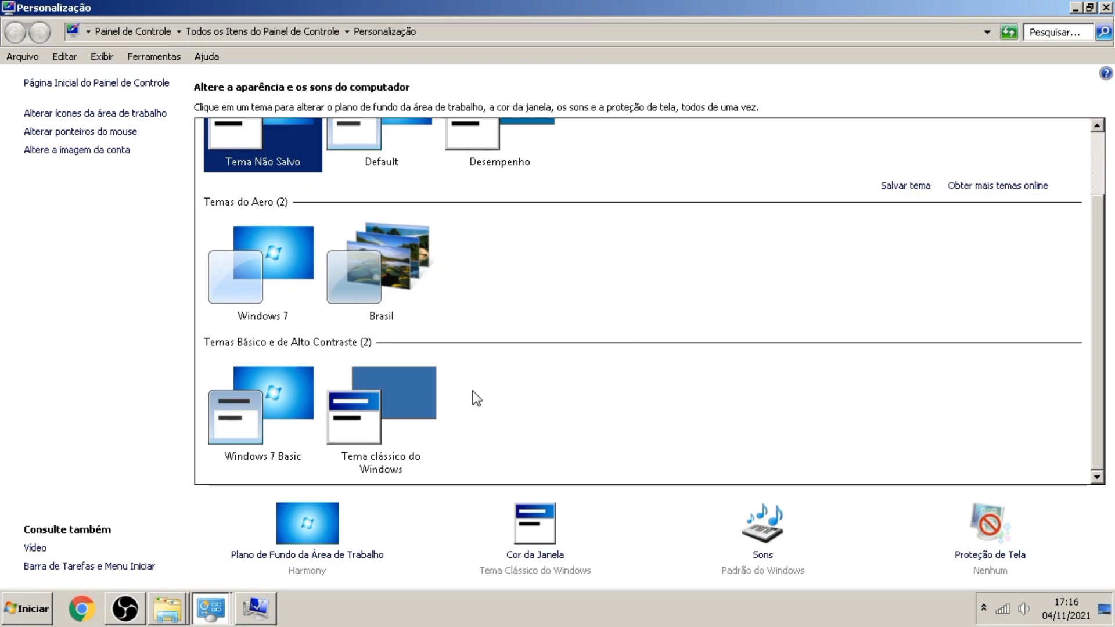
Try the "Tema clássico do Windows" theme, switch to the Aero "Windows 7" theme and minimize the personalization window
left_click(392, 416)
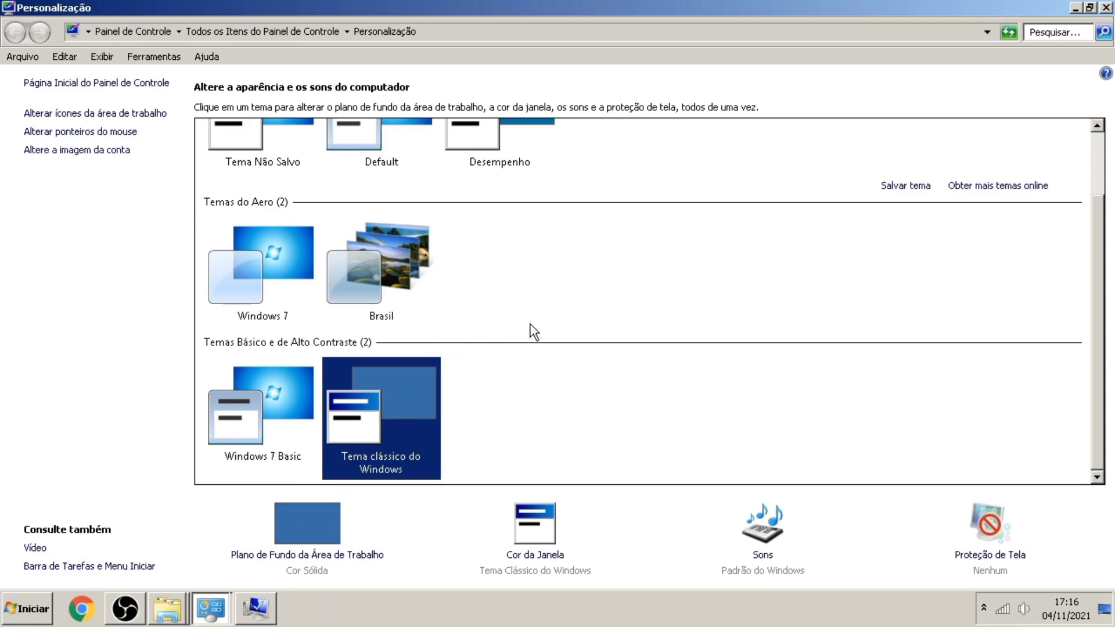
left_click(285, 266)
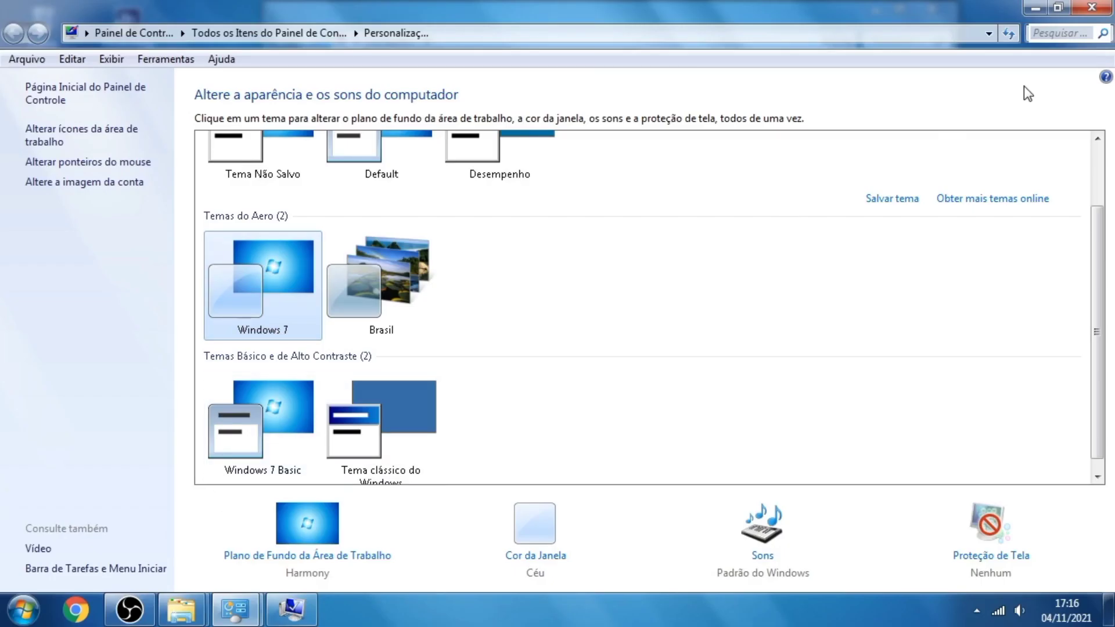
left_click(1037, 9)
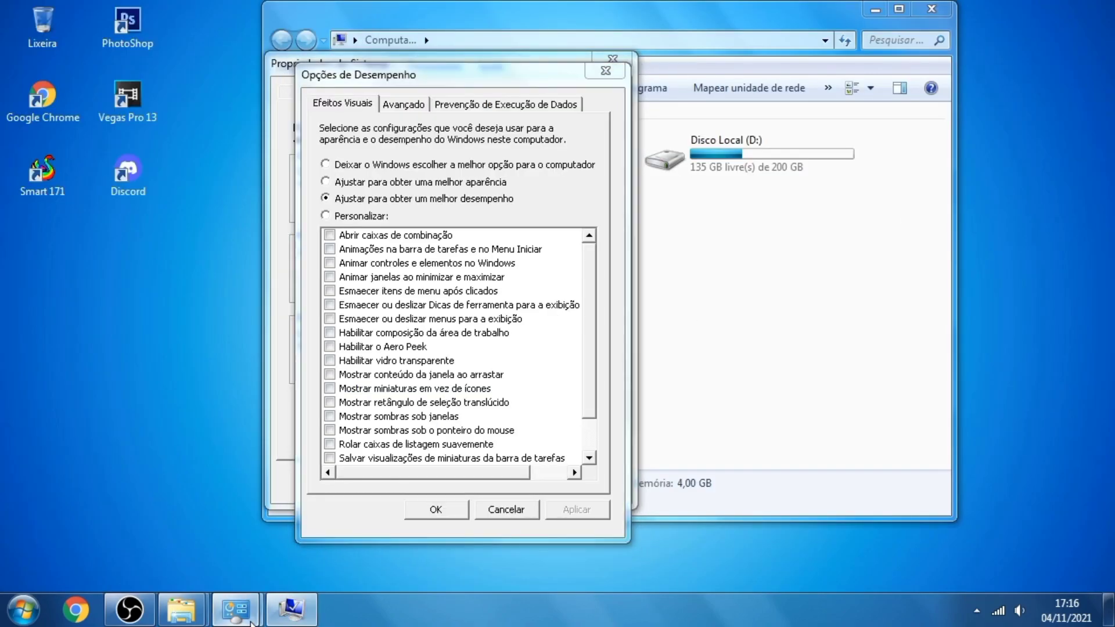
Apply the "Tema clássico do Windows" theme and close the personalization window
mouse_move(235, 608)
left_click(257, 579)
scroll(349, 426, "down", 2)
left_click(381, 435)
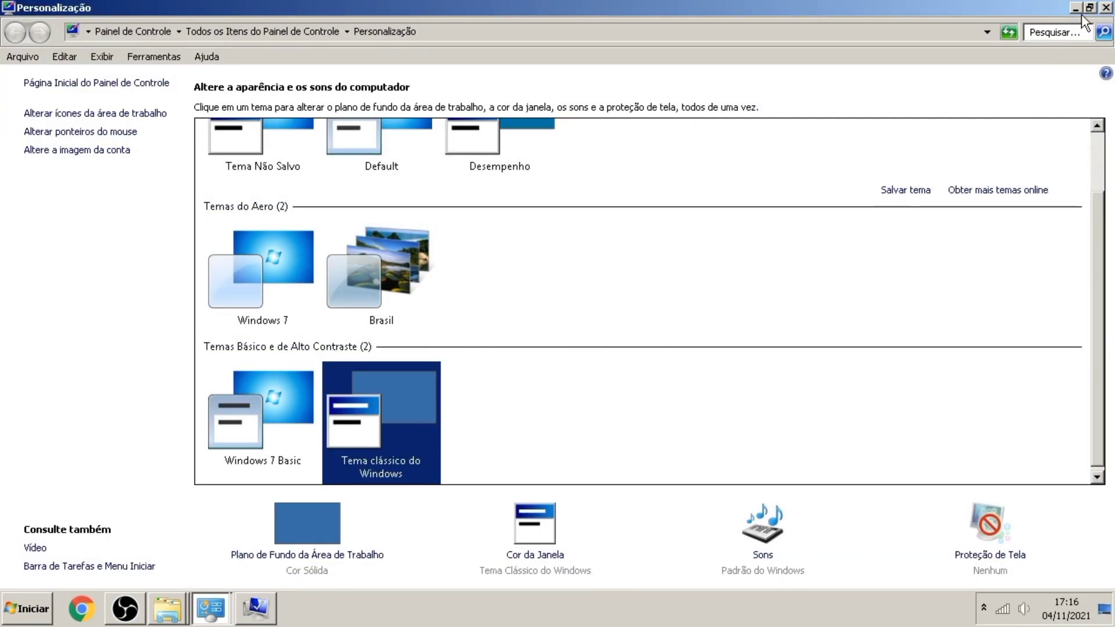
left_click(1106, 8)
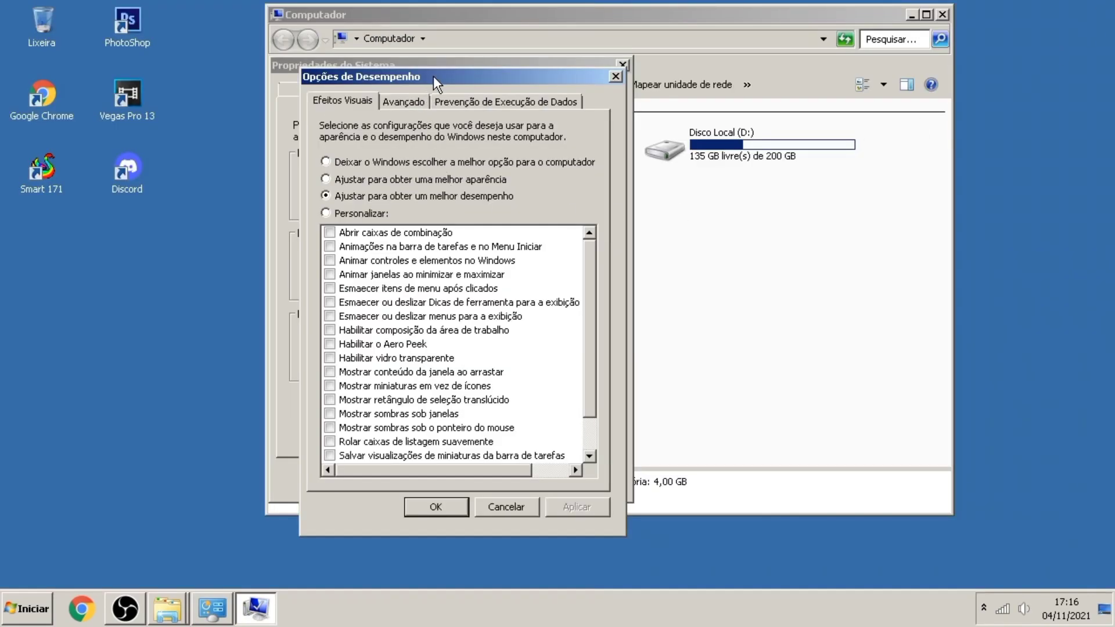
Review the remaining visual effects in the performance options and accept the dialog
left_click_drag(410, 73, 379, 73)
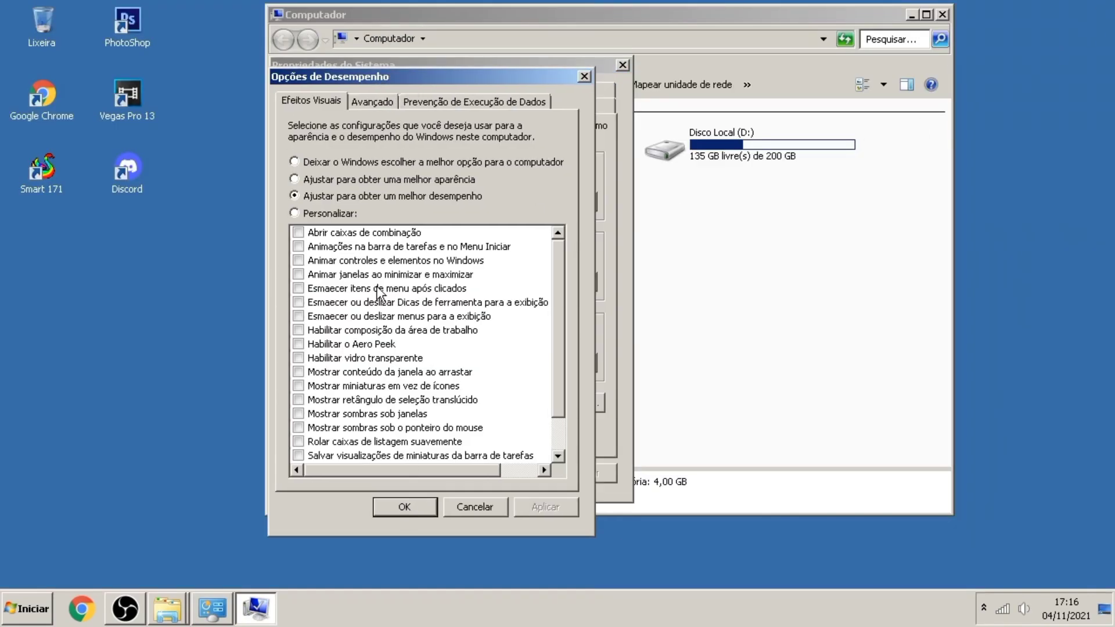
scroll(555, 294, "down", 1)
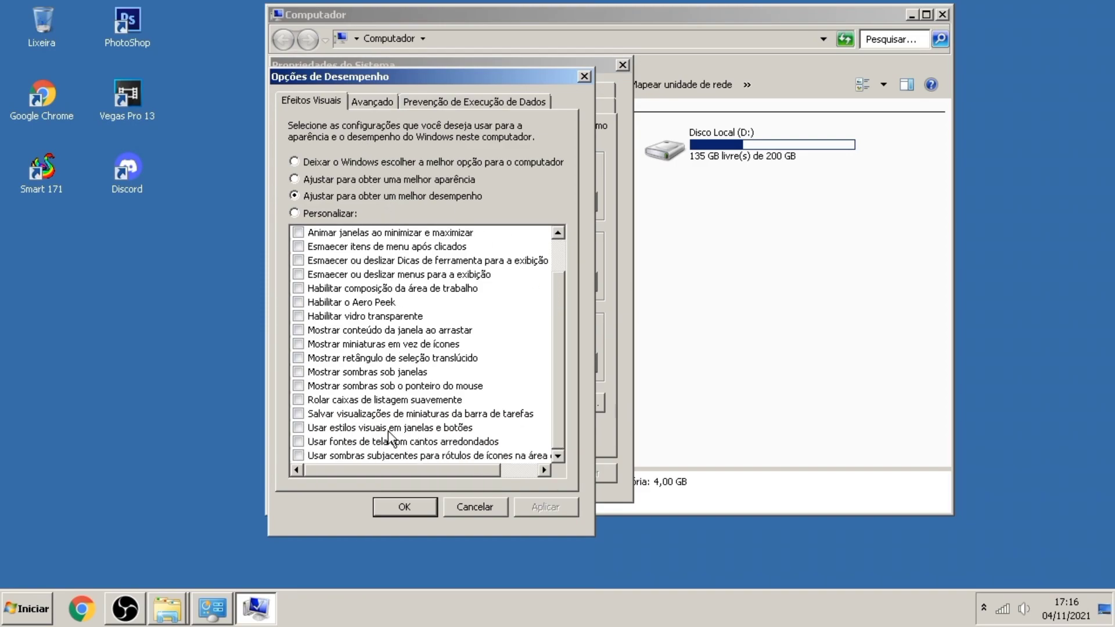
left_click(397, 508)
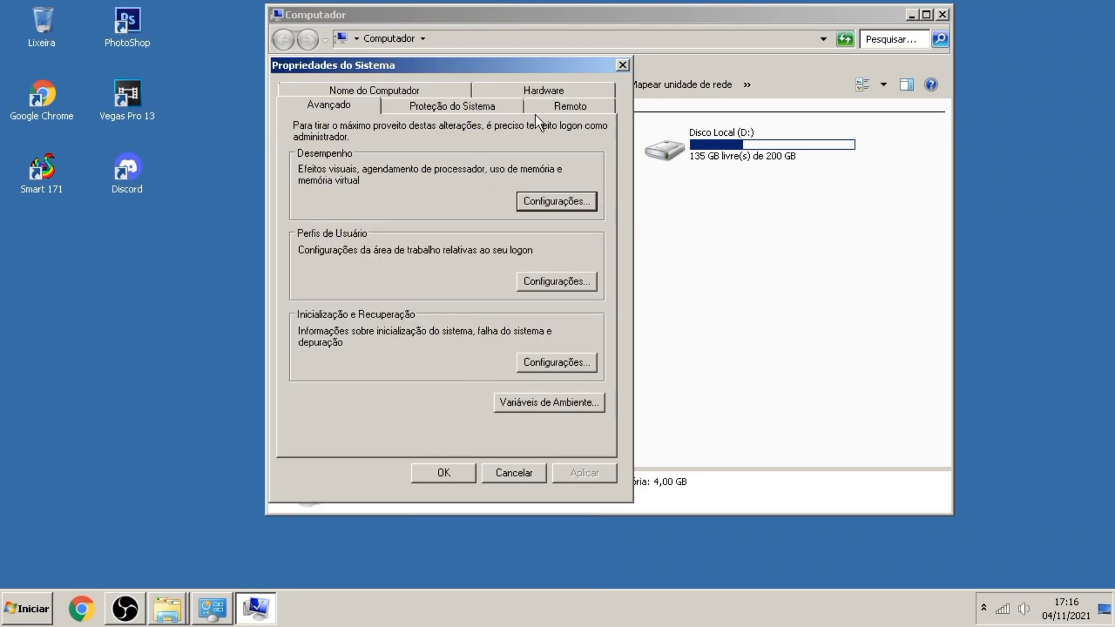
Keep "Permitir conexões de Assistência Remota para este computador" disabled in the remote settings and accept the system properties
left_click(551, 105)
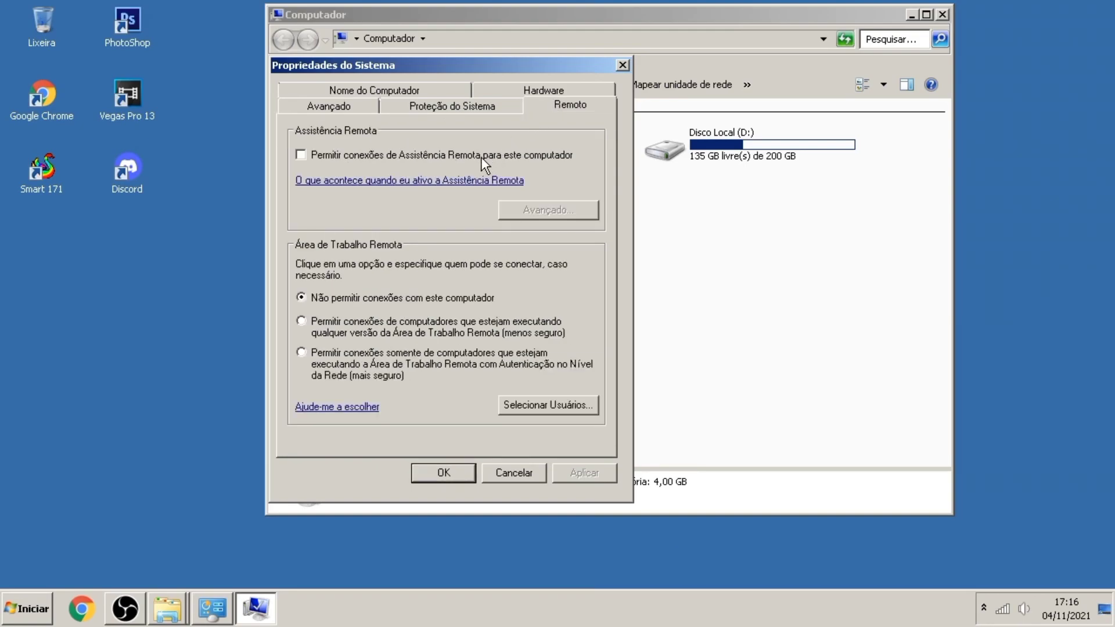
left_click(401, 156)
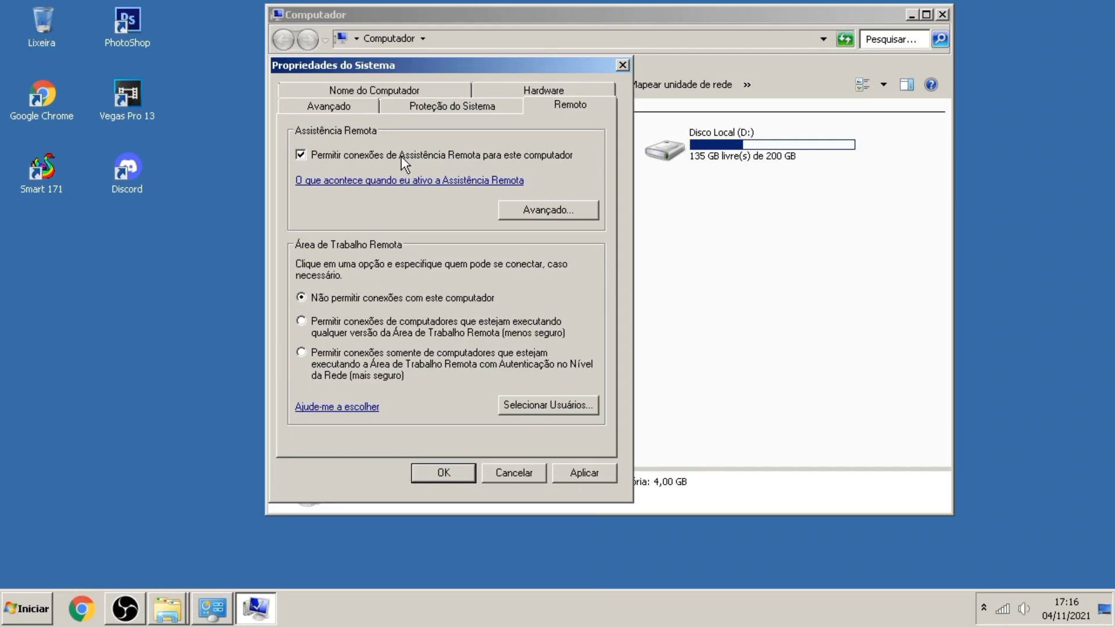
left_click(401, 155)
left_click(462, 474)
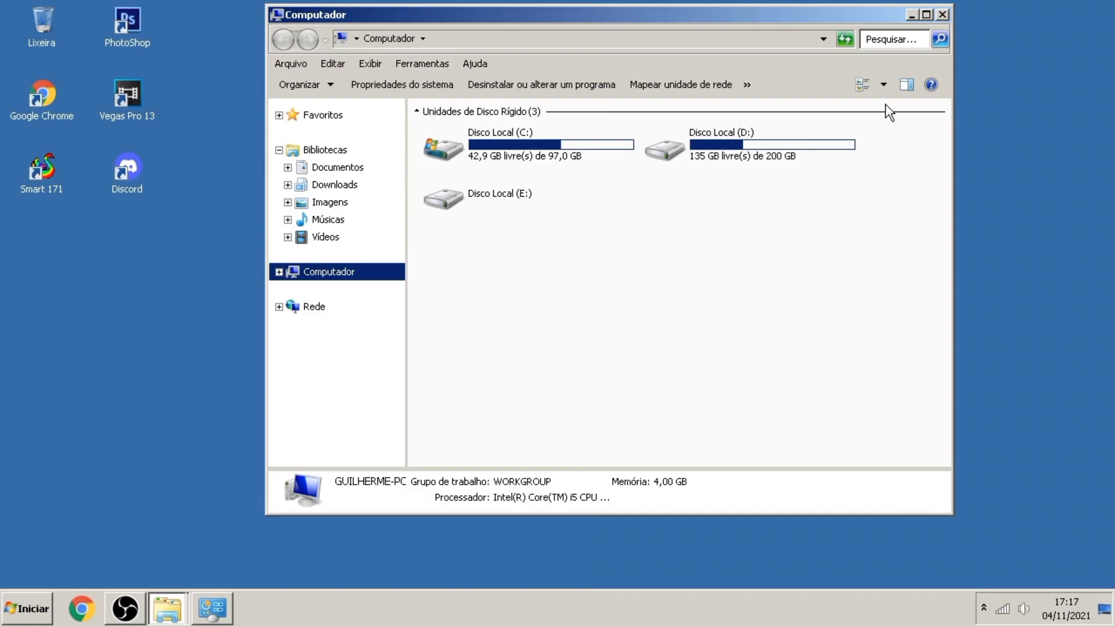
Search the installed programs for "painel" and open Painel de Controle
key("super")
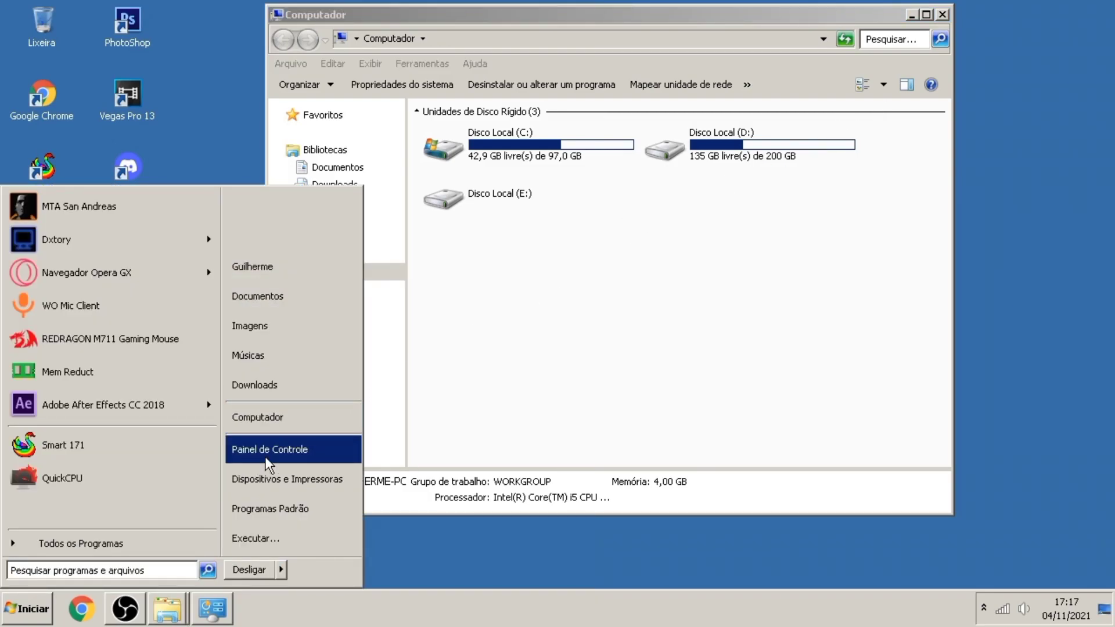
left_click(139, 571)
type("painel")
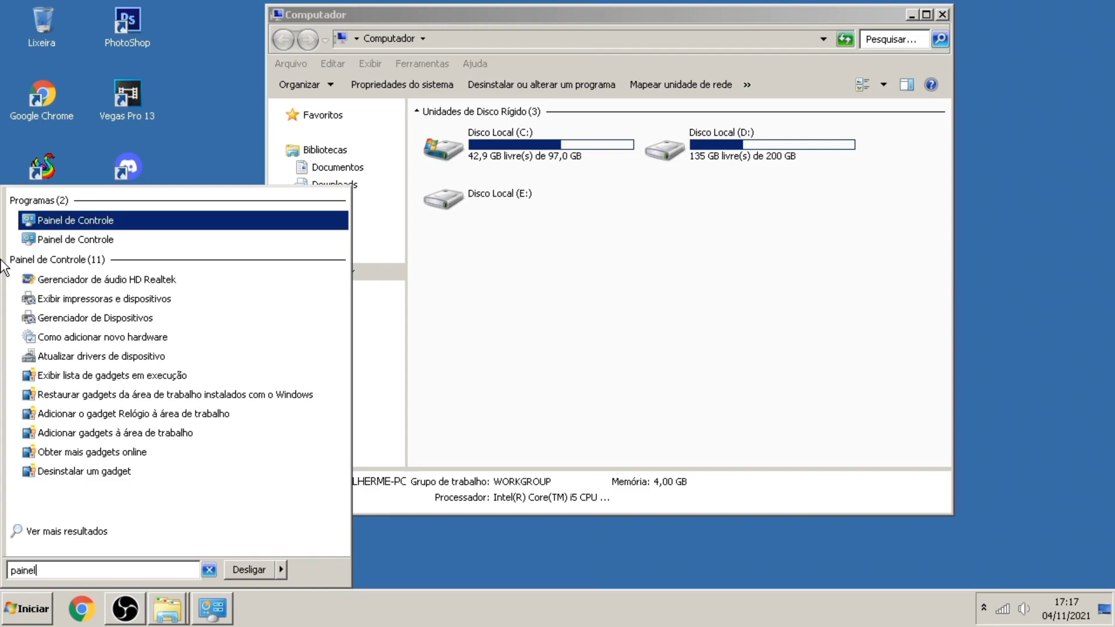
left_click(44, 222)
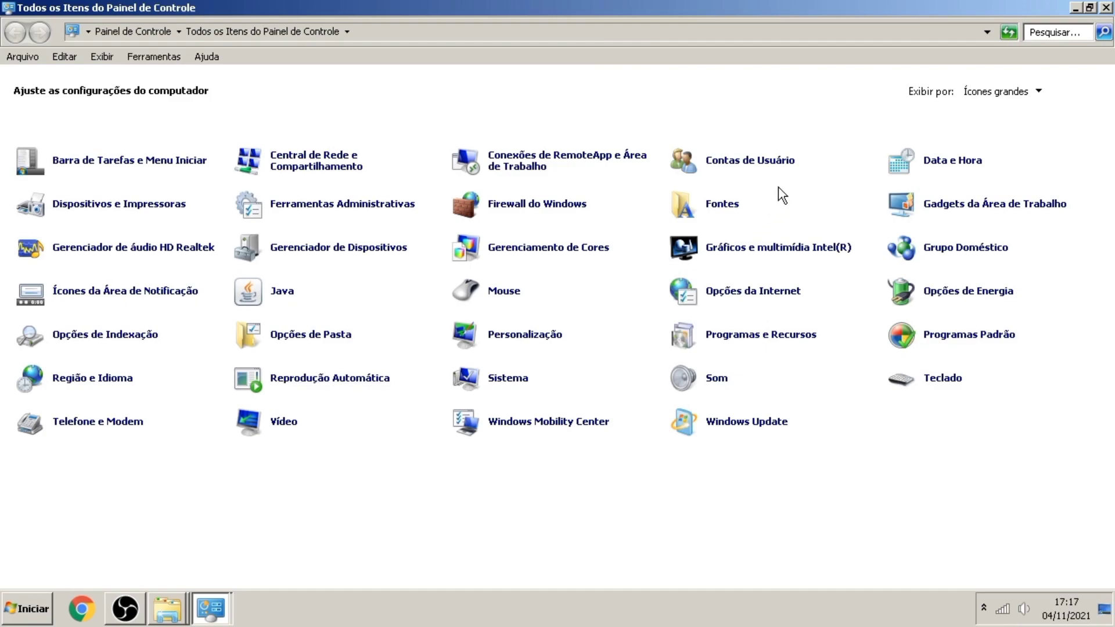
Show the Painel de Controle items as "Ícones grandes" and open Opções de Energia
left_click(1013, 93)
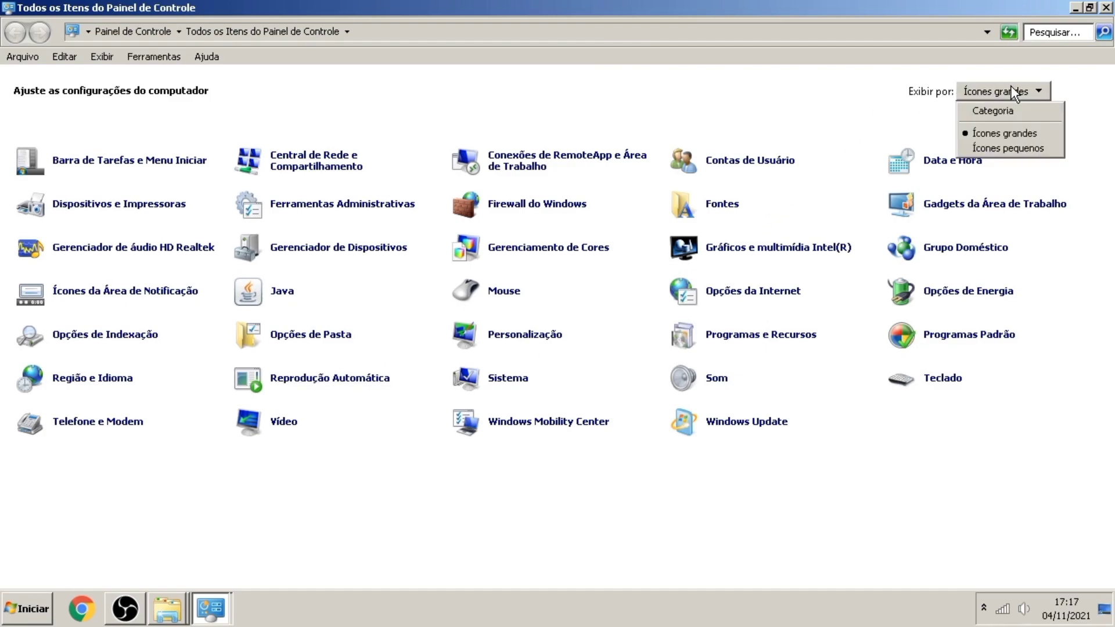
left_click(1014, 133)
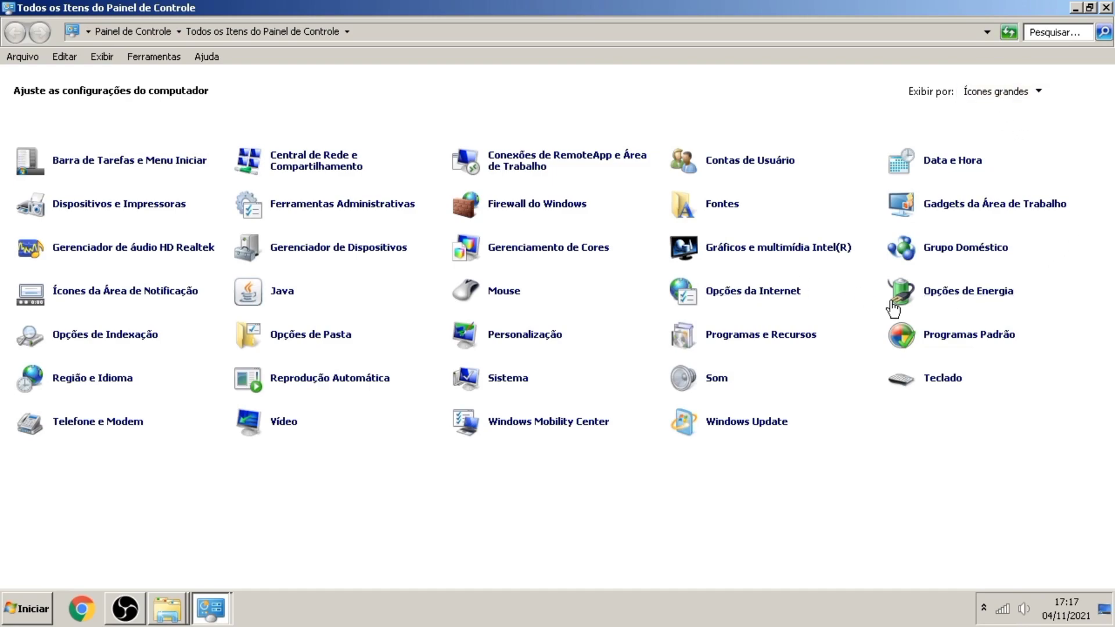
left_click(961, 293)
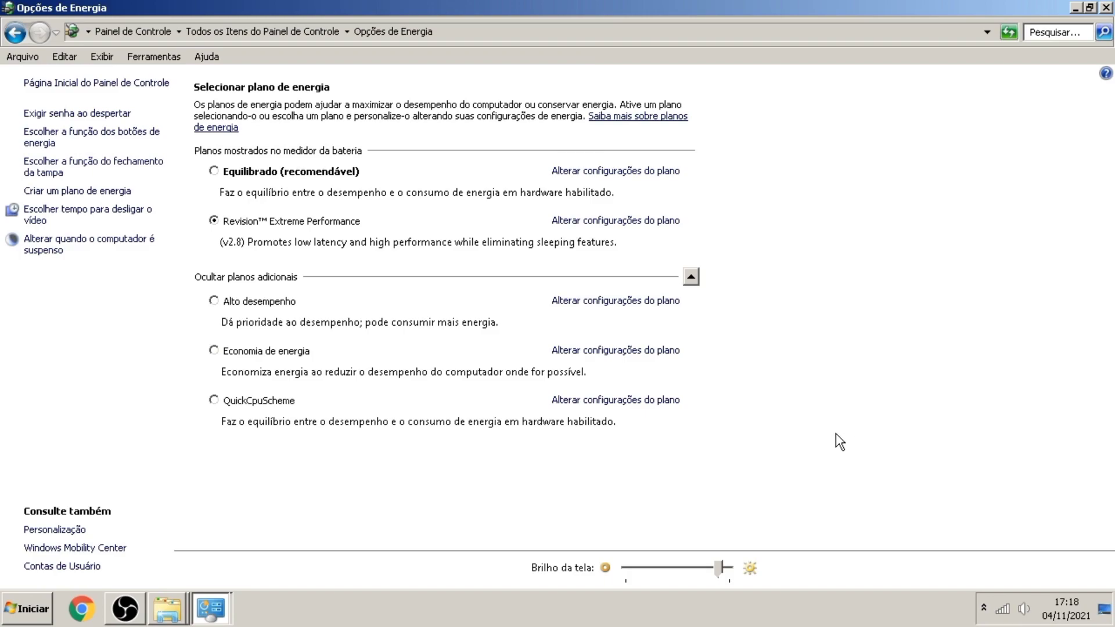
Activate the Alto desempenho power plan and set its on-battery Esmaecer vídeo and Desligar vídeo to Nunca
left_click(241, 305)
left_click(582, 305)
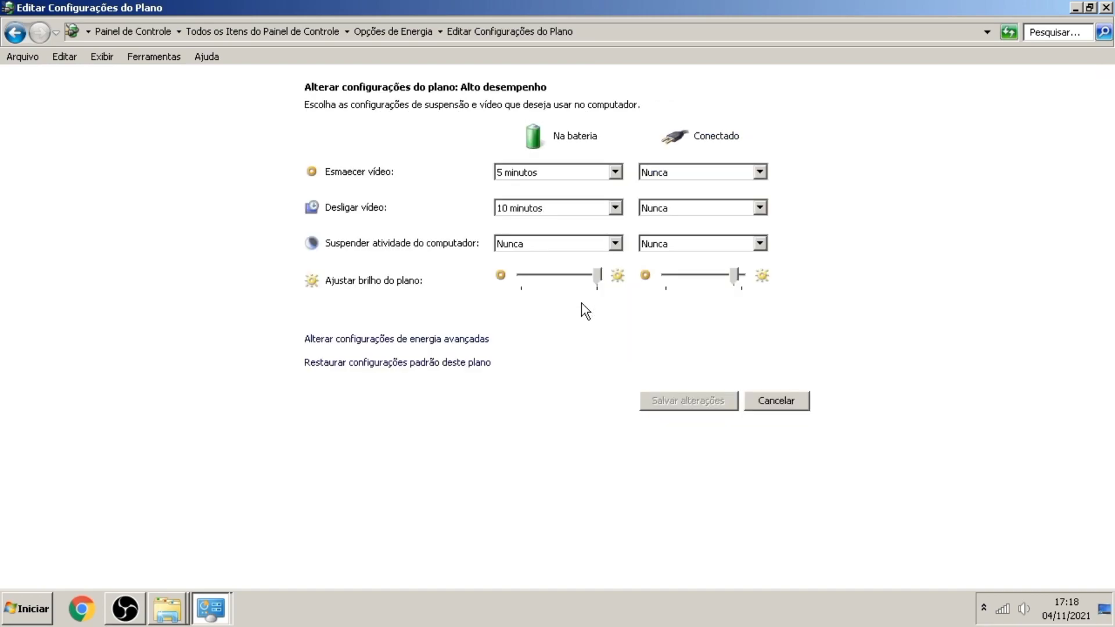
left_click(617, 172)
left_click(559, 358)
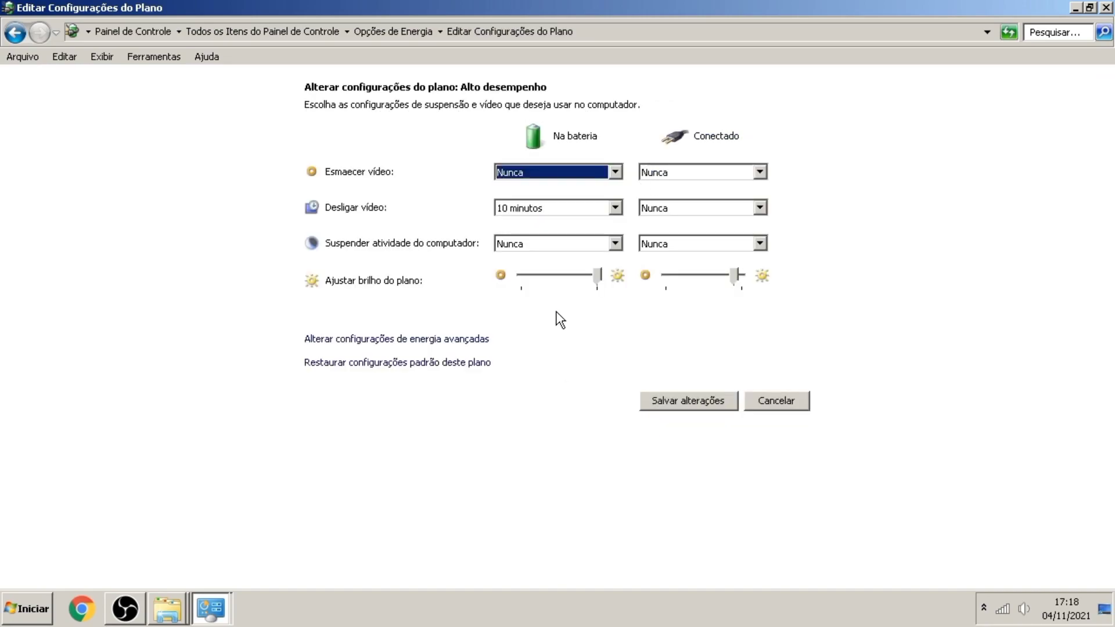
left_click(558, 209)
left_click(581, 393)
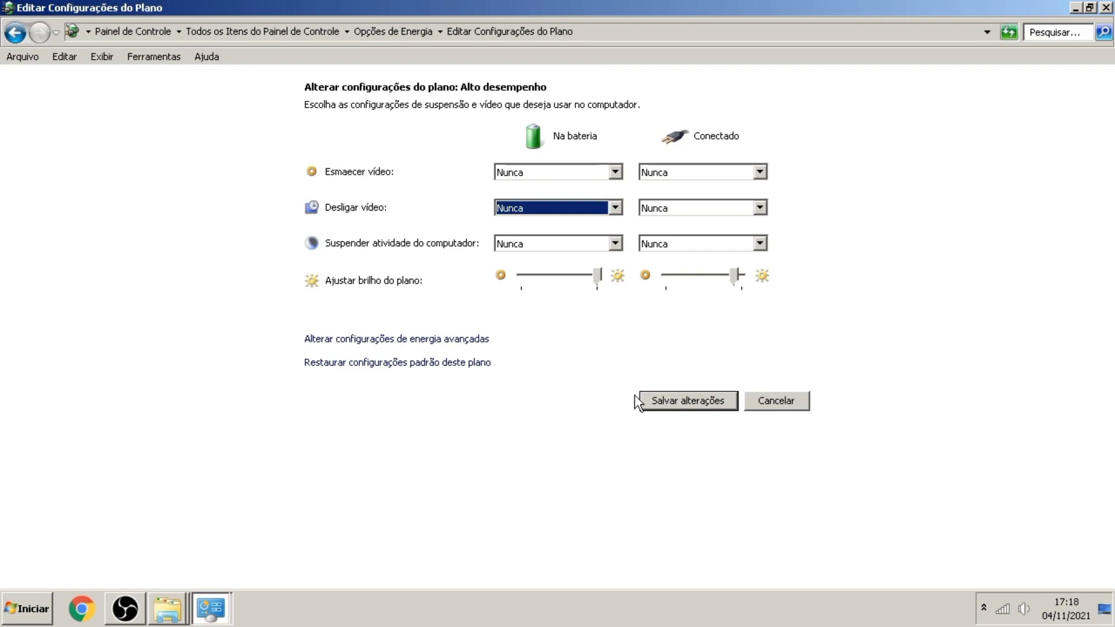
In the plan's advanced power settings, select Maximum Performance for Intel(R) Graphics Power Plan both on battery and plugged in
left_click(452, 342)
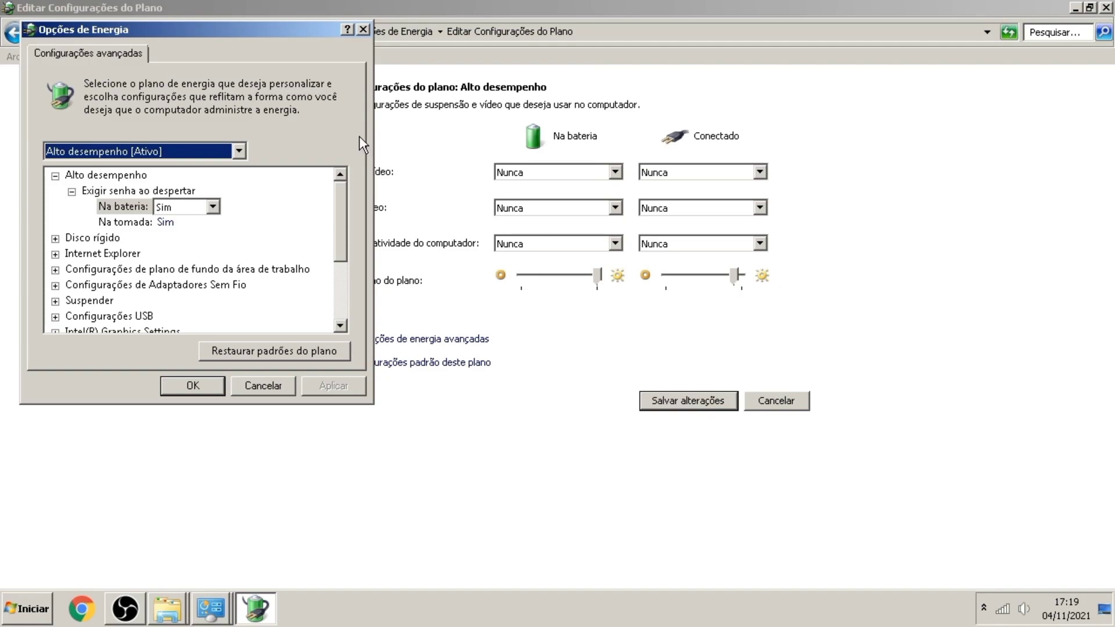
left_click_drag(342, 195, 339, 219)
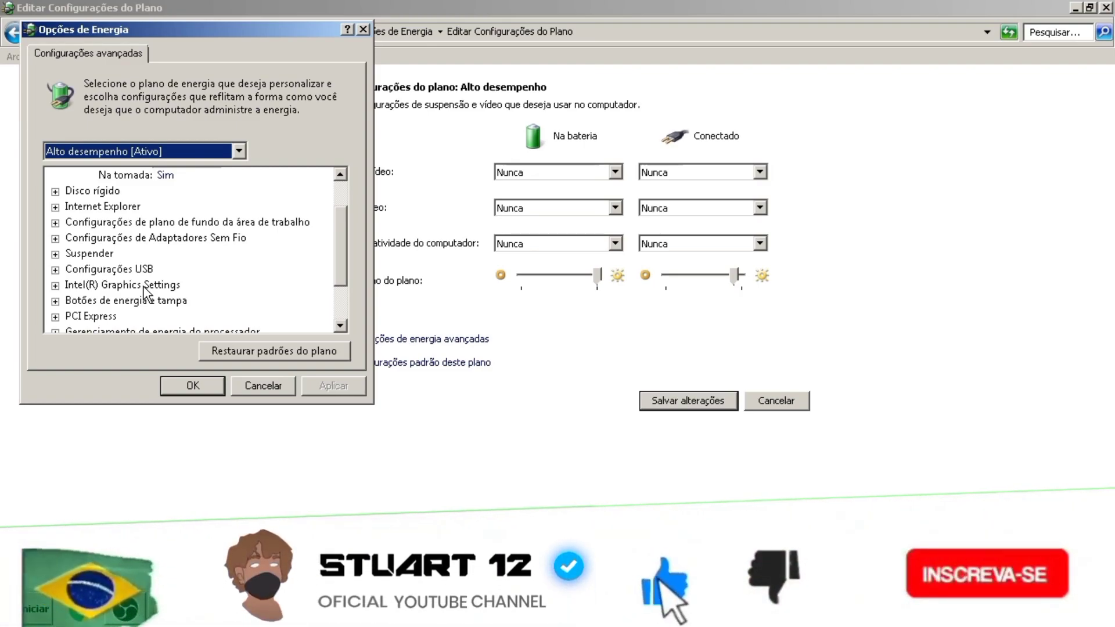
left_click(55, 285)
left_click(71, 301)
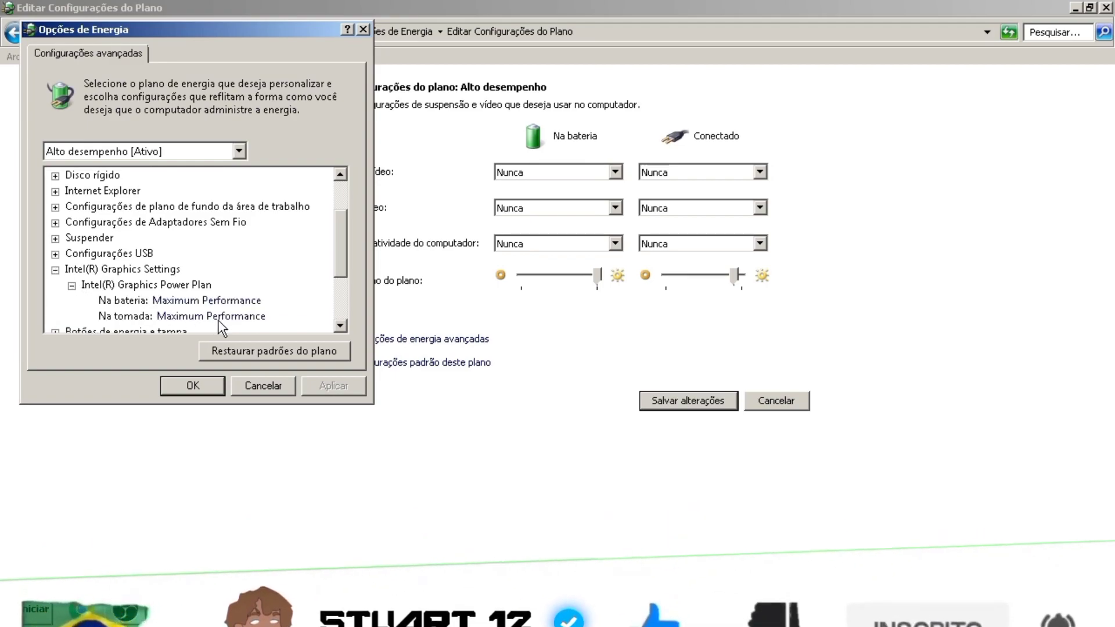
left_click(206, 300)
left_click(206, 302)
left_click(204, 340)
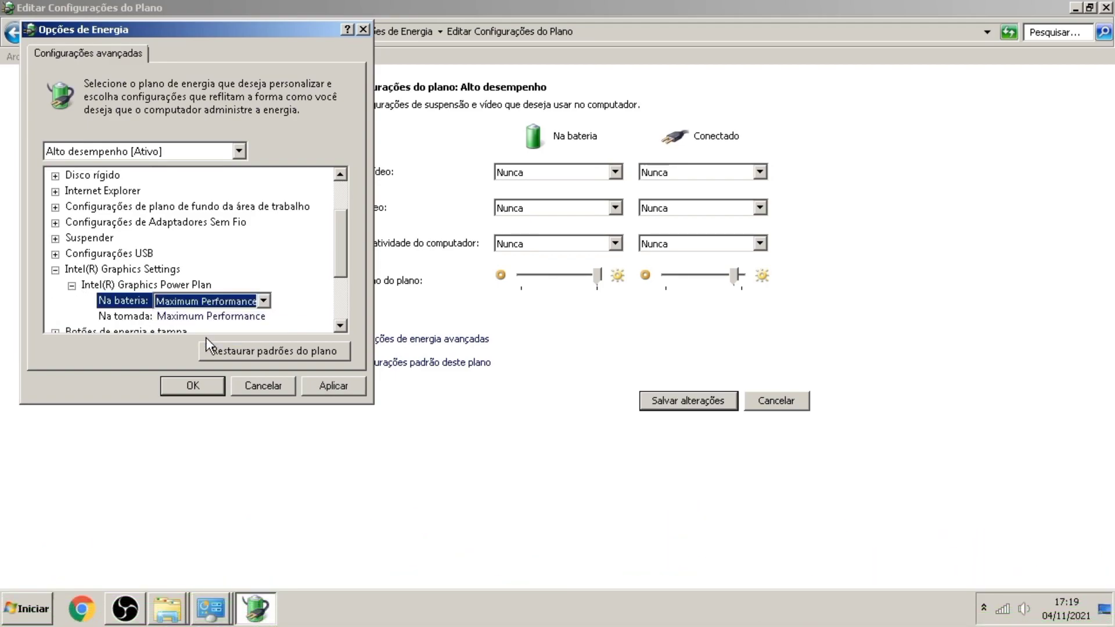
left_click(209, 316)
left_click(210, 317)
left_click(212, 355)
Under Gerenciamento de energia do processador, keep Estado de desempenho máximo at 100% on battery and plugged in
left_click_drag(347, 256, 340, 298)
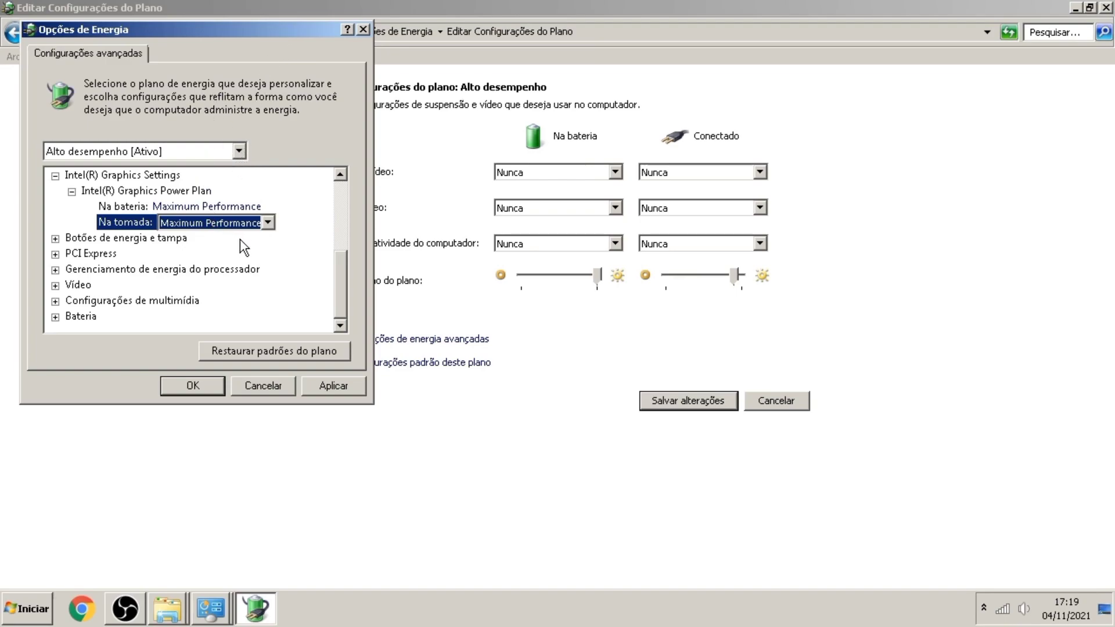
left_click(56, 269)
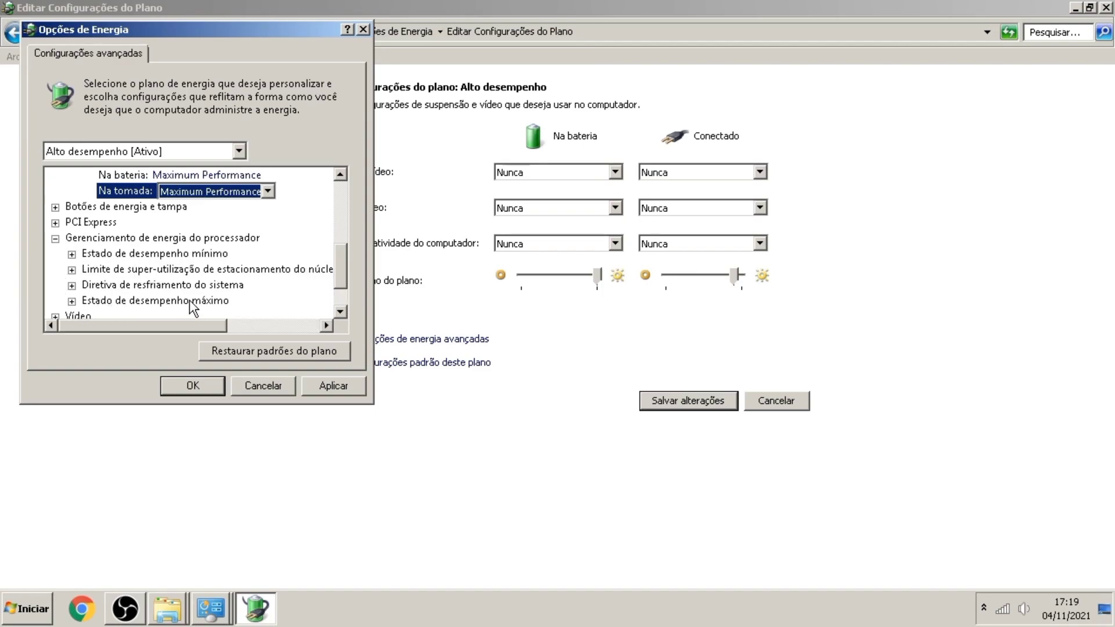
left_click(72, 301)
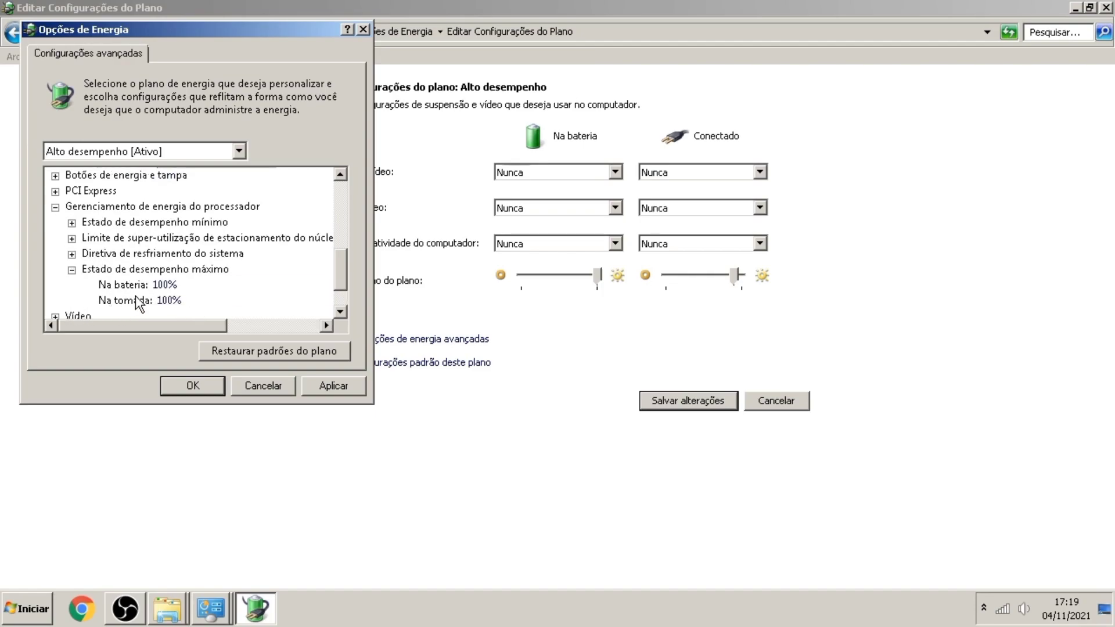
left_click(162, 284)
left_click(177, 301)
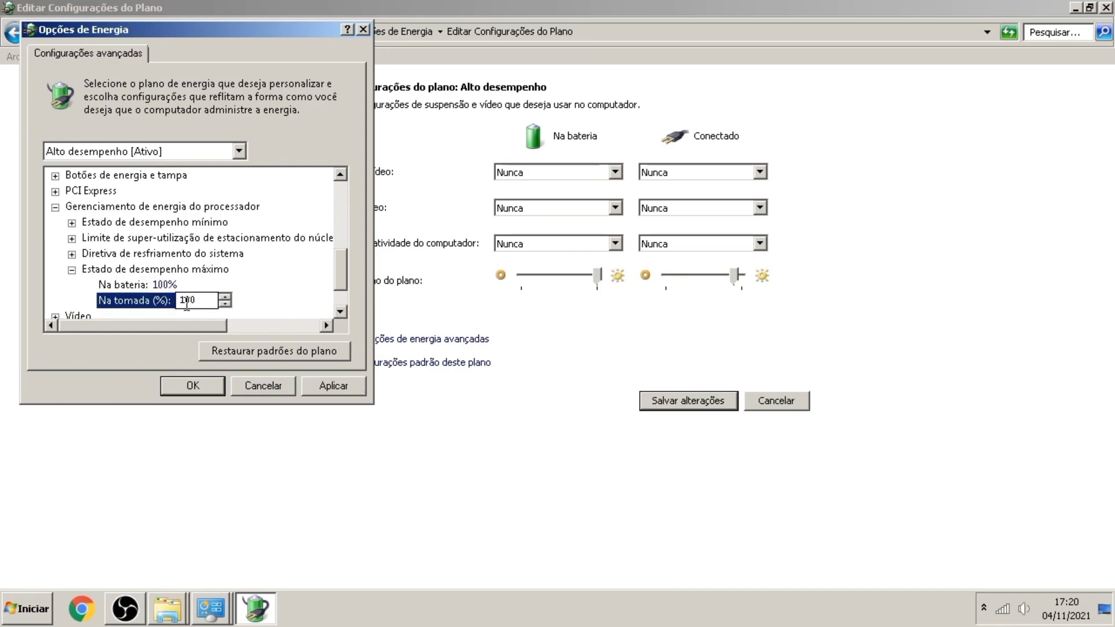
left_click(154, 283)
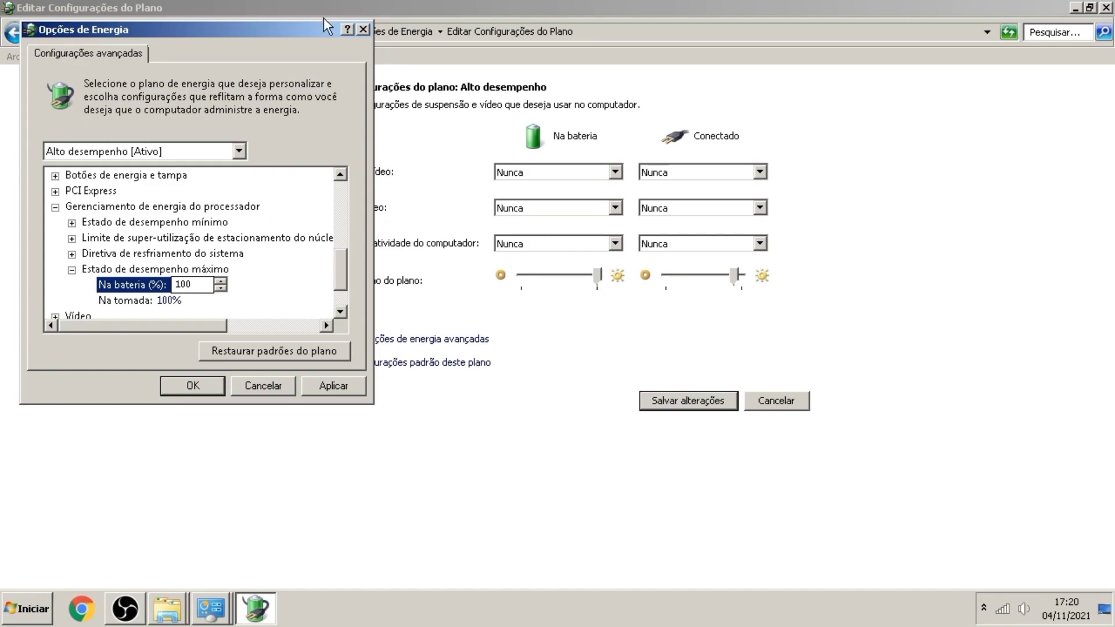
Apply and accept the advanced power options, and save the Alto desempenho plan changes
left_click(339, 384)
left_click(218, 381)
left_click(682, 403)
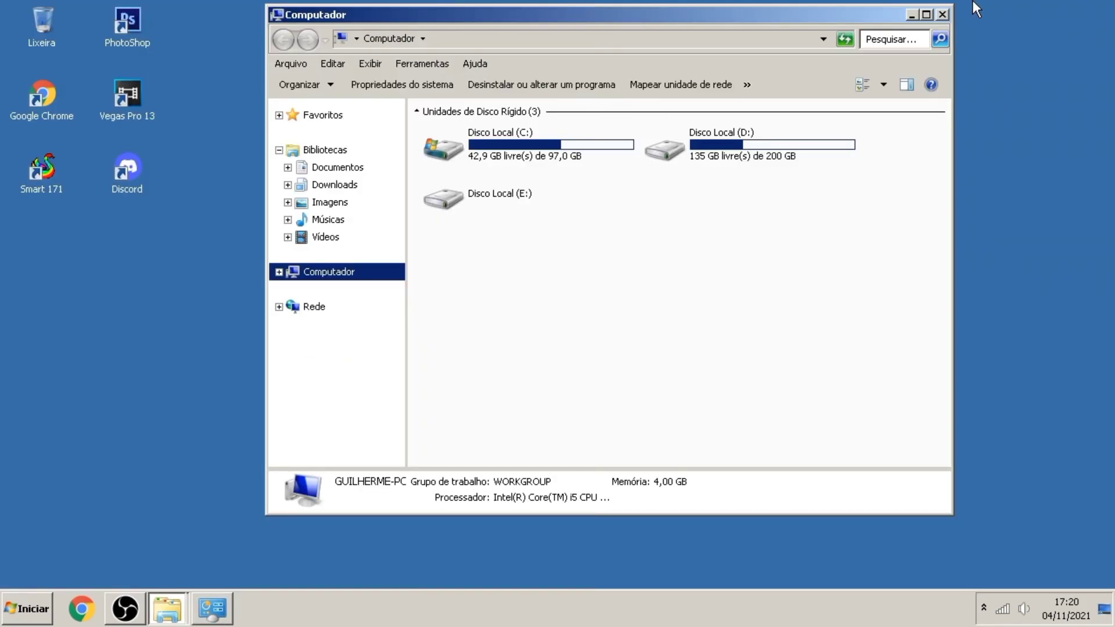
Close the Computador window and open Propriedades gráficas from the desktop, keeping the Intel panel in Modo avançado
left_click(943, 14)
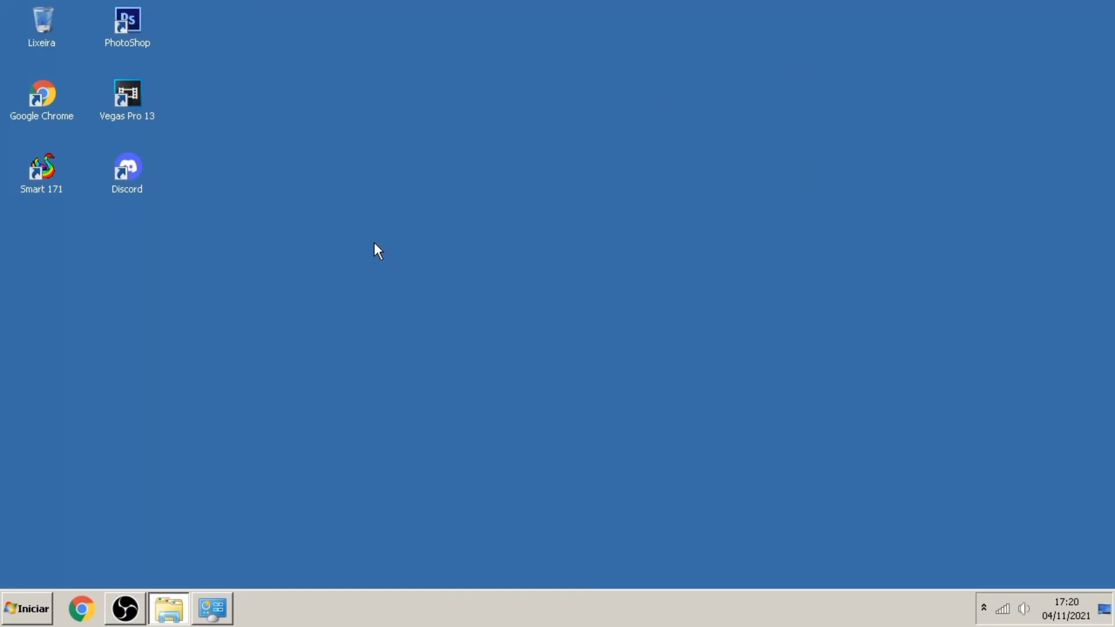
right_click(570, 181)
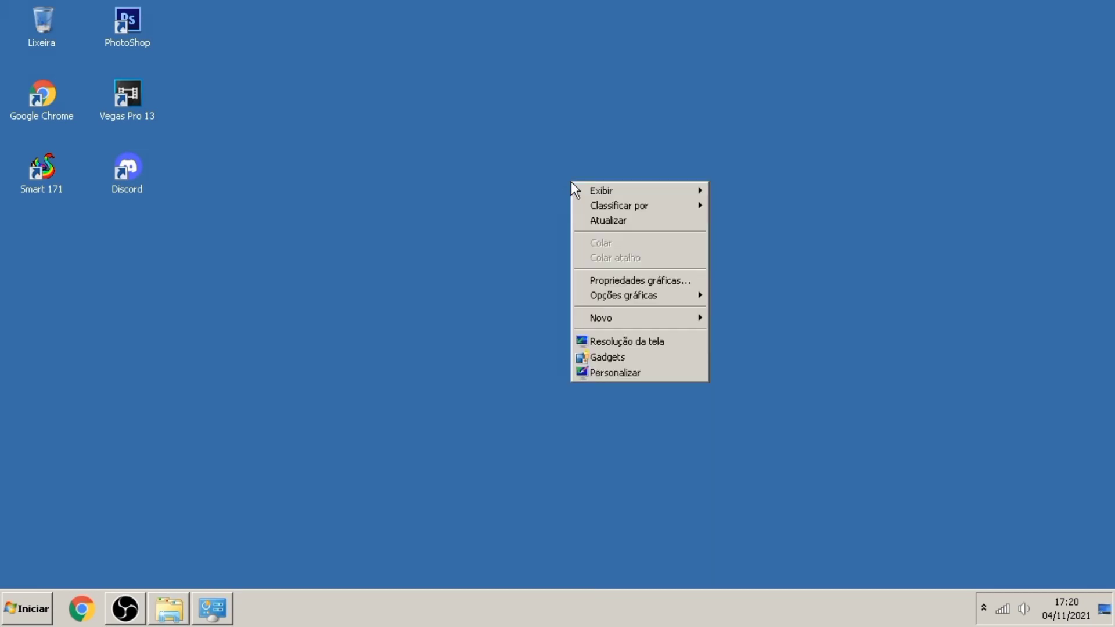
left_click(599, 282)
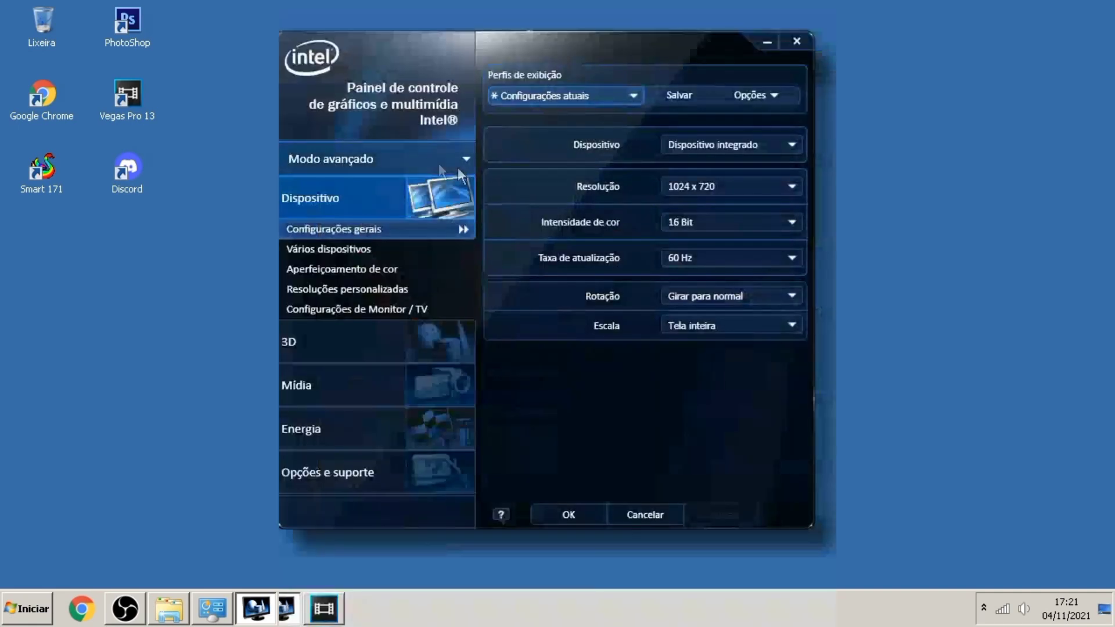
left_click(424, 155)
left_click(402, 200)
left_click(430, 159)
left_click(404, 200)
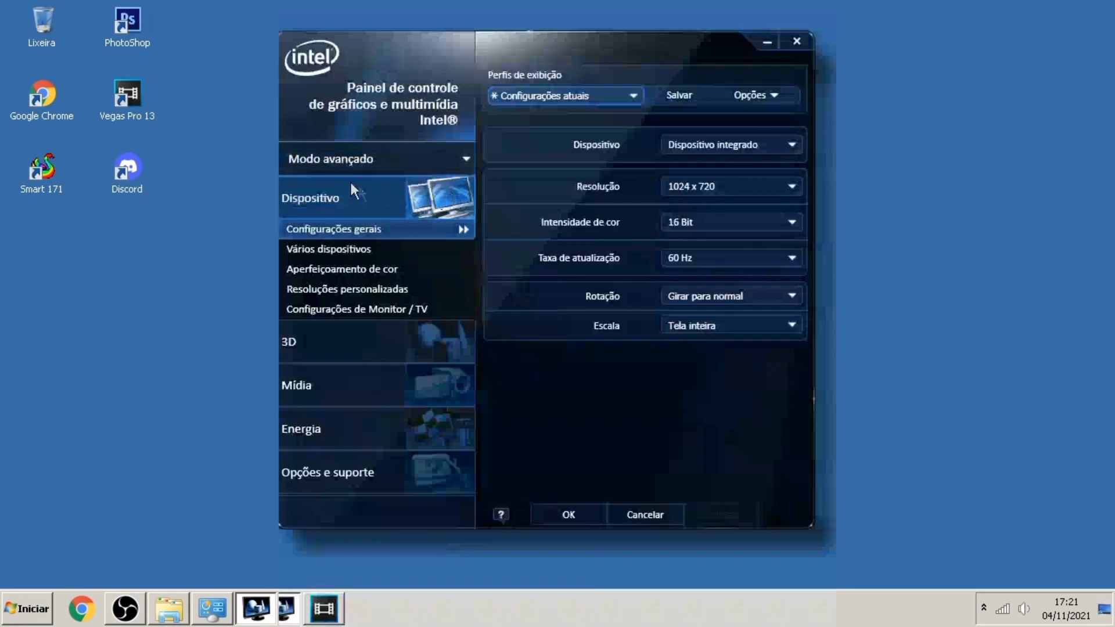
Set Preferência de 3D to Desempenho in the 3D graphics settings
left_click(388, 331)
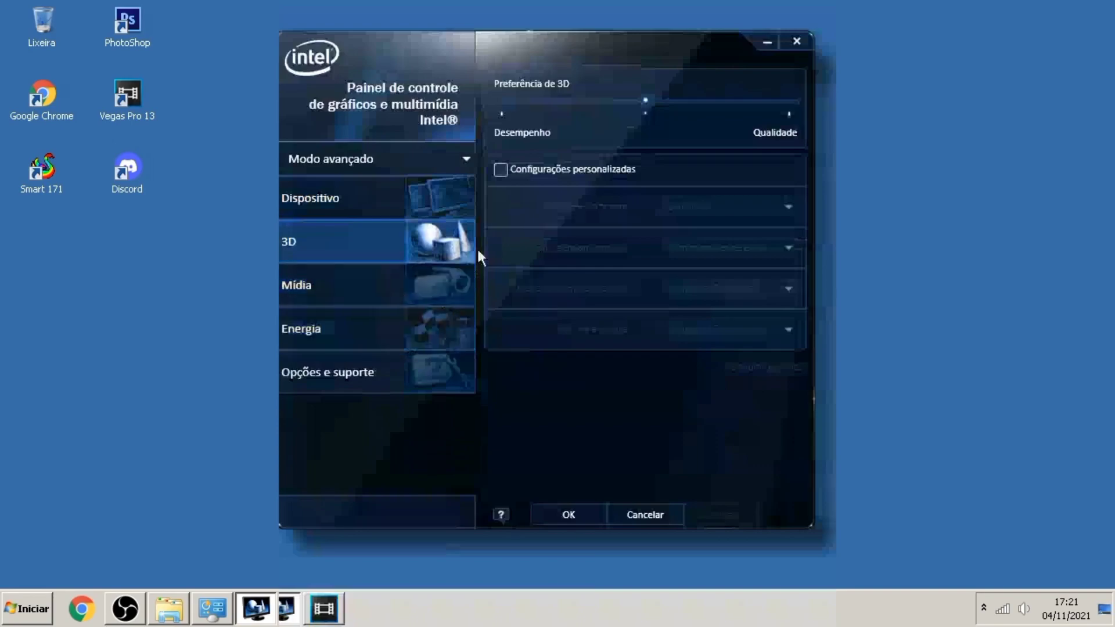
left_click_drag(650, 96, 531, 98)
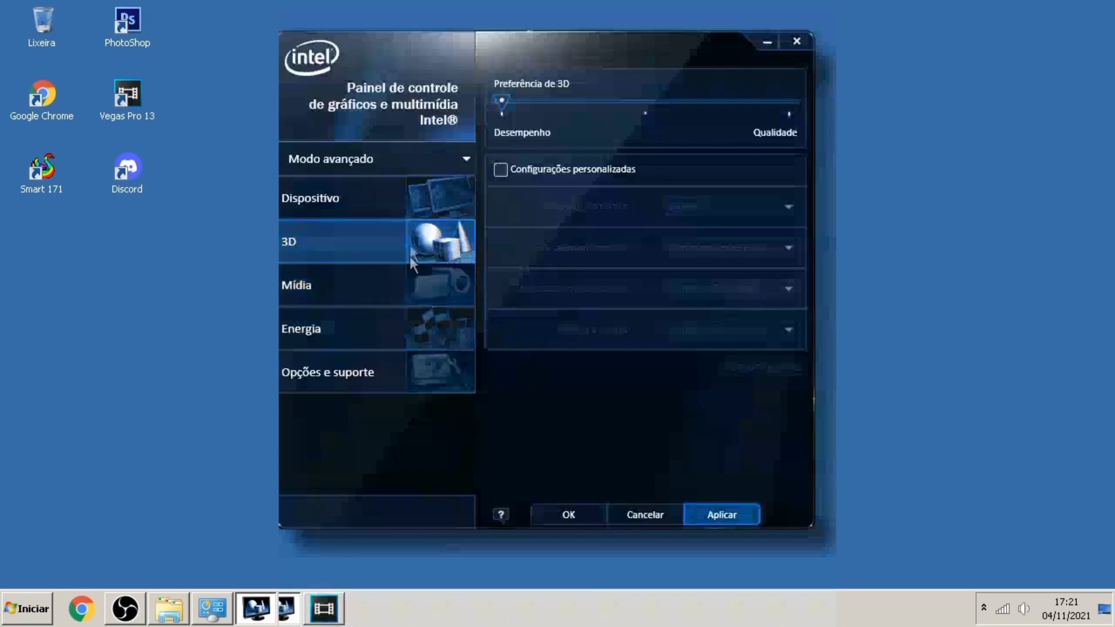
key("alt+F4")
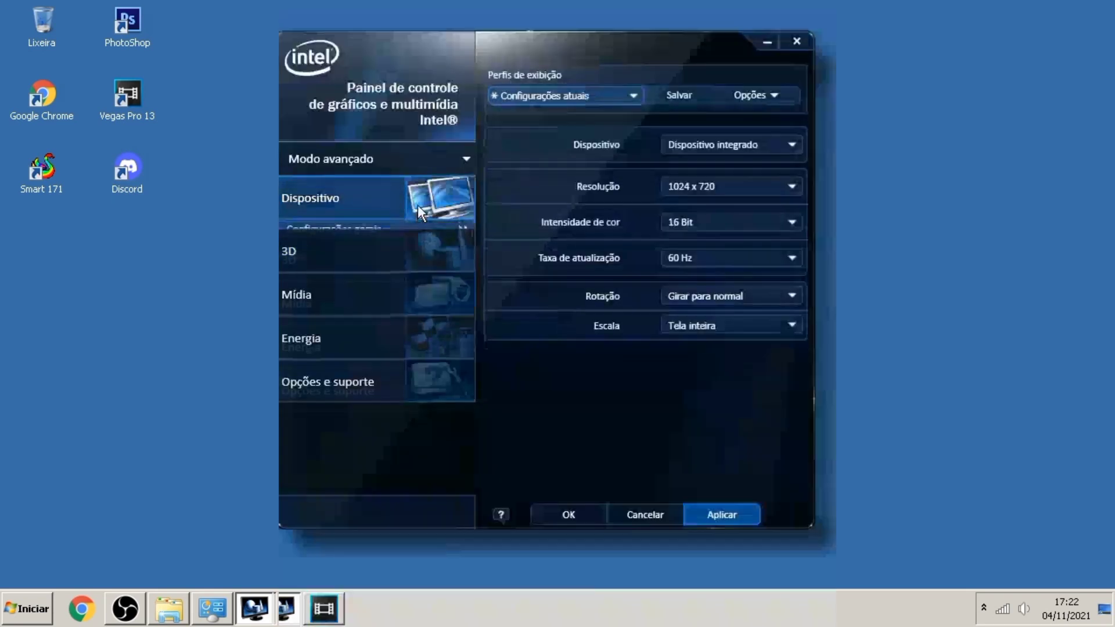
Open Resoluções personalizadas for the display, accept the risk warning, and set Largura to 1024 and Altura to 720
left_click(417, 204)
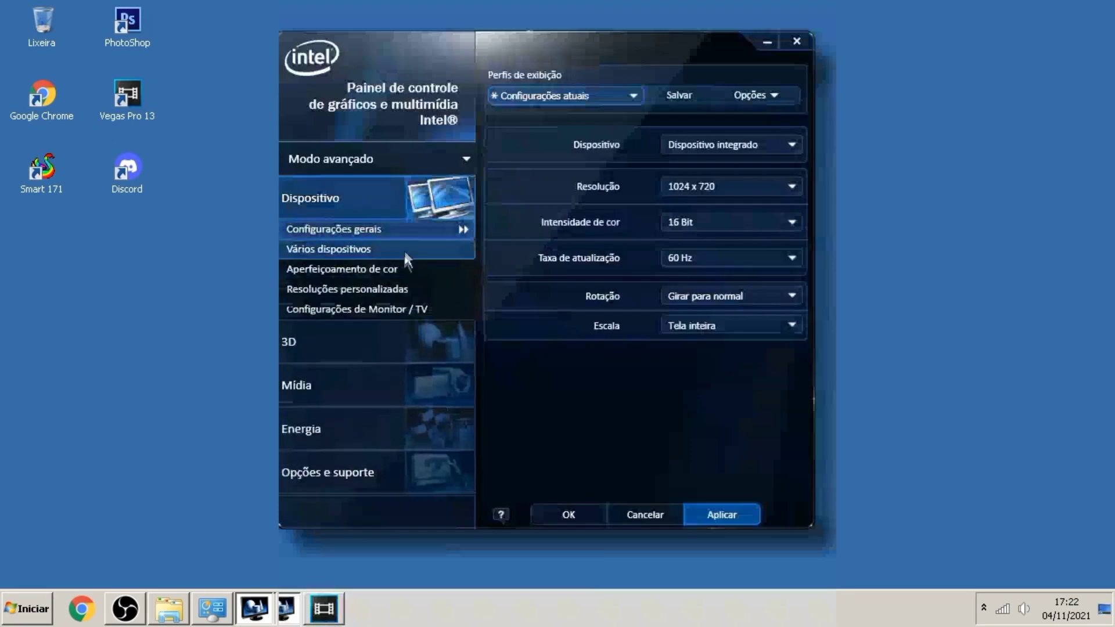
left_click(402, 288)
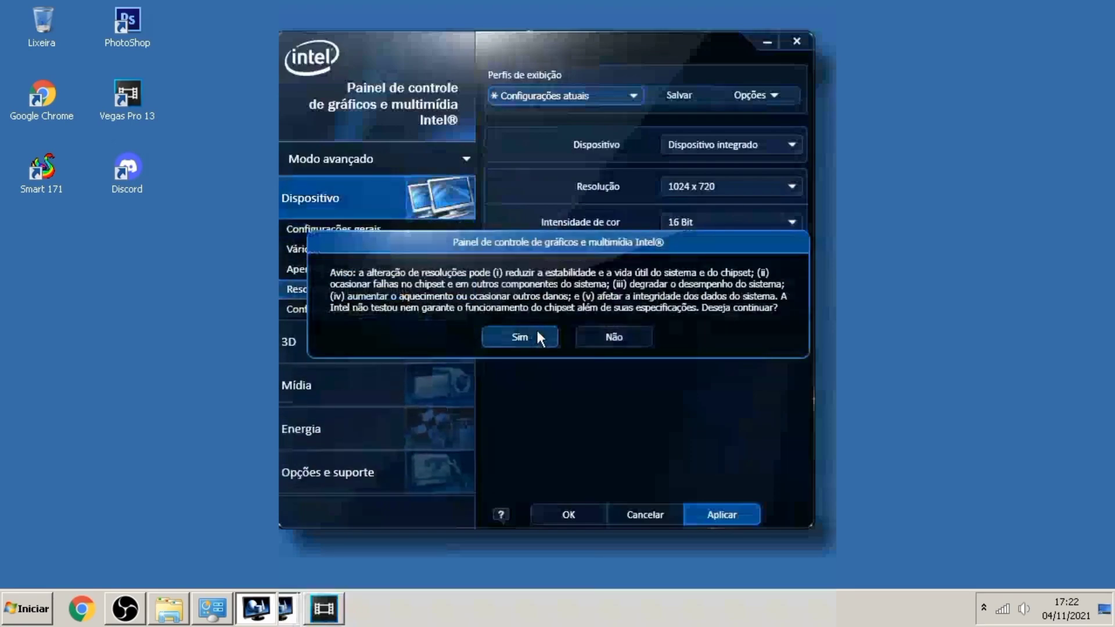
left_click(535, 330)
left_click(592, 165)
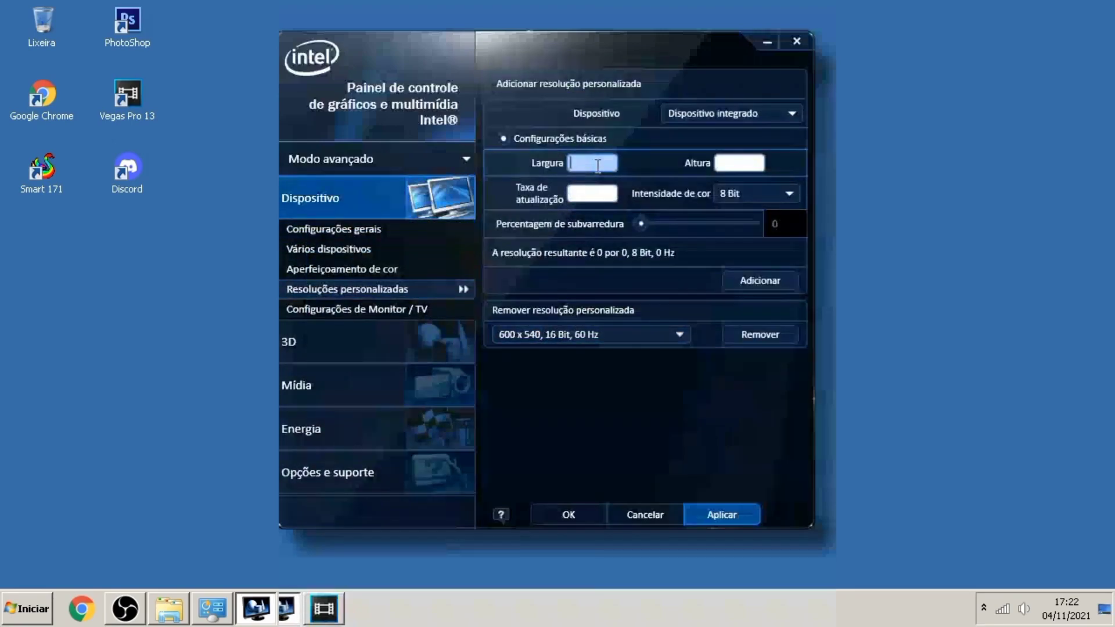
type("1024")
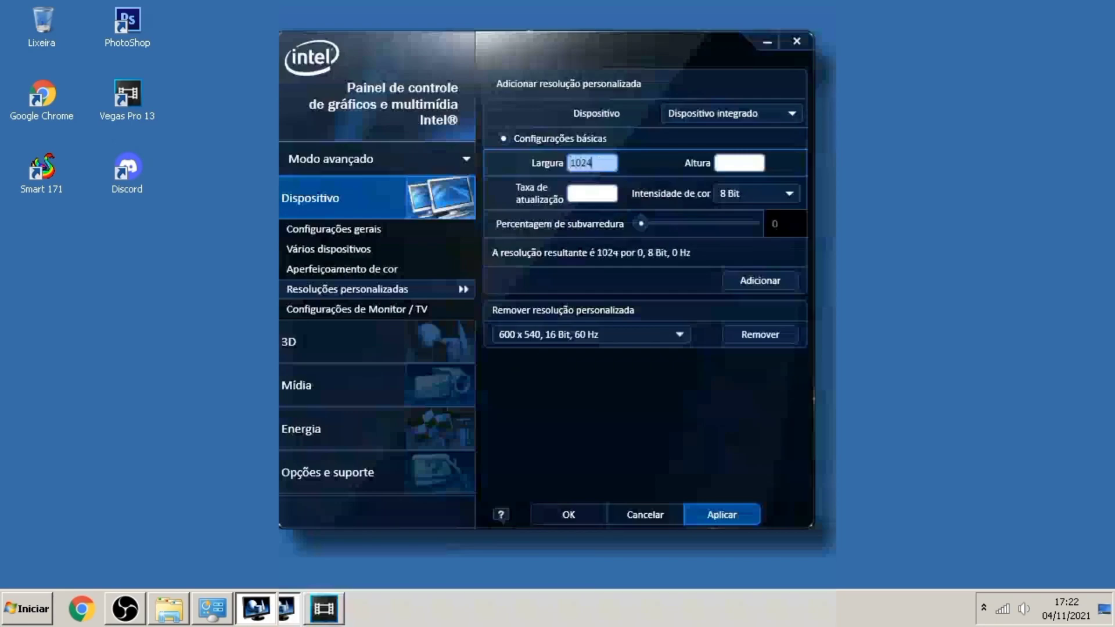
left_click(730, 163)
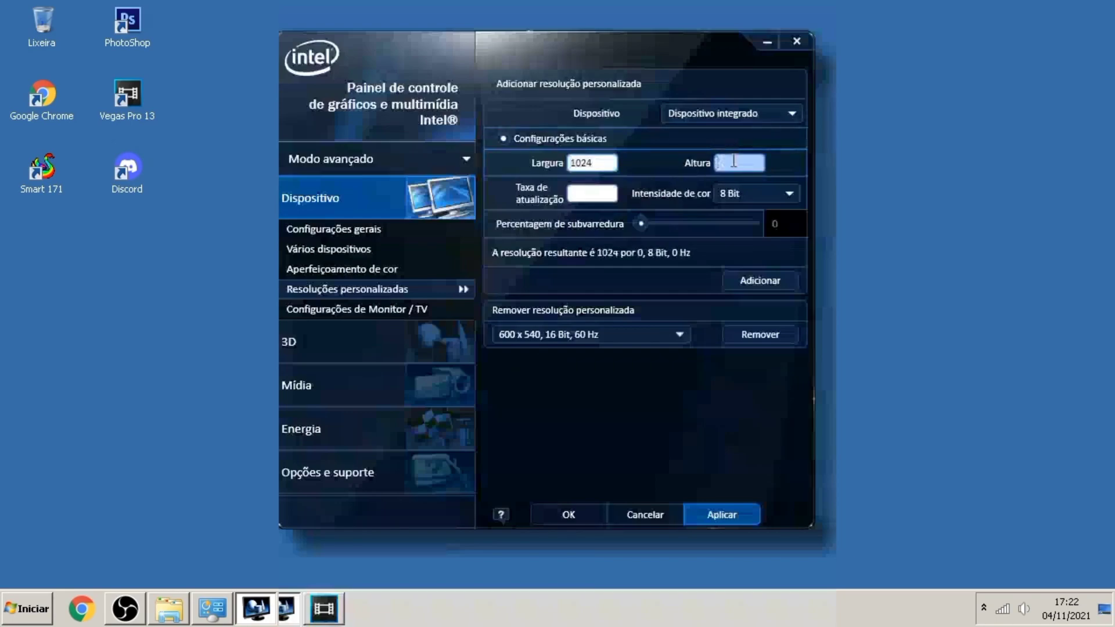
type("720")
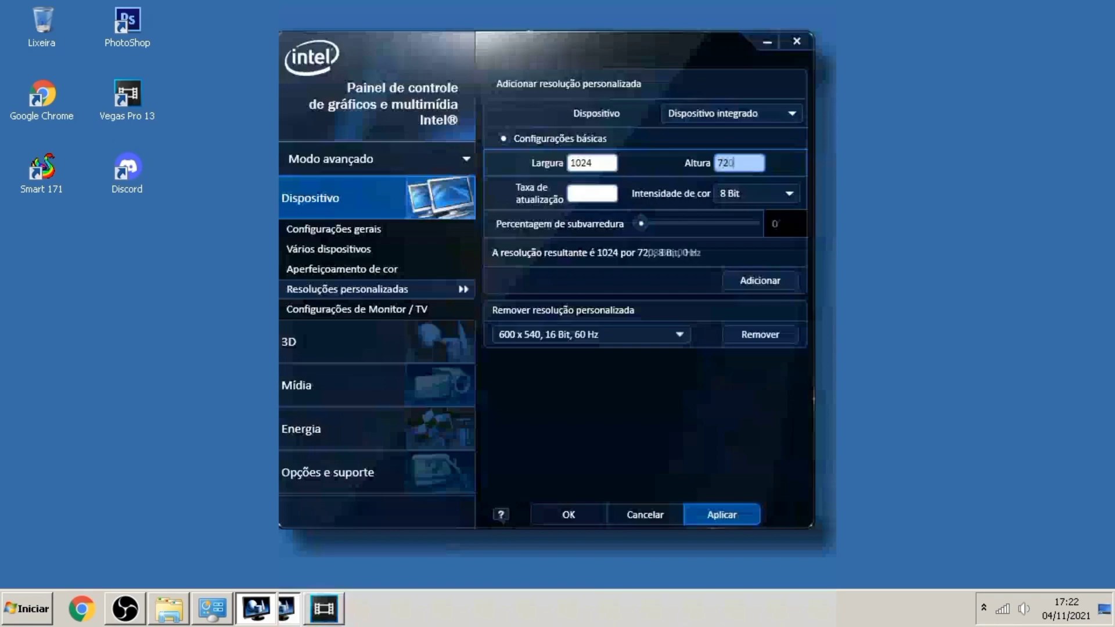
Set the custom resolution to 16 Bit and a refresh rate of 60, and confirm adding it
left_click(759, 193)
left_click(754, 236)
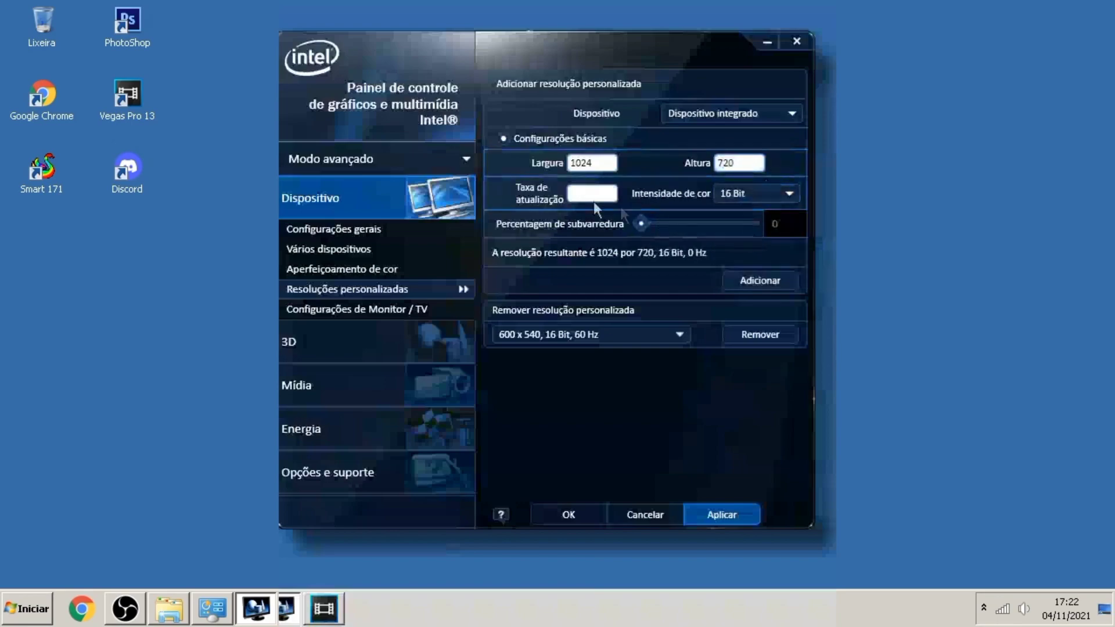
left_click(574, 194)
type("60")
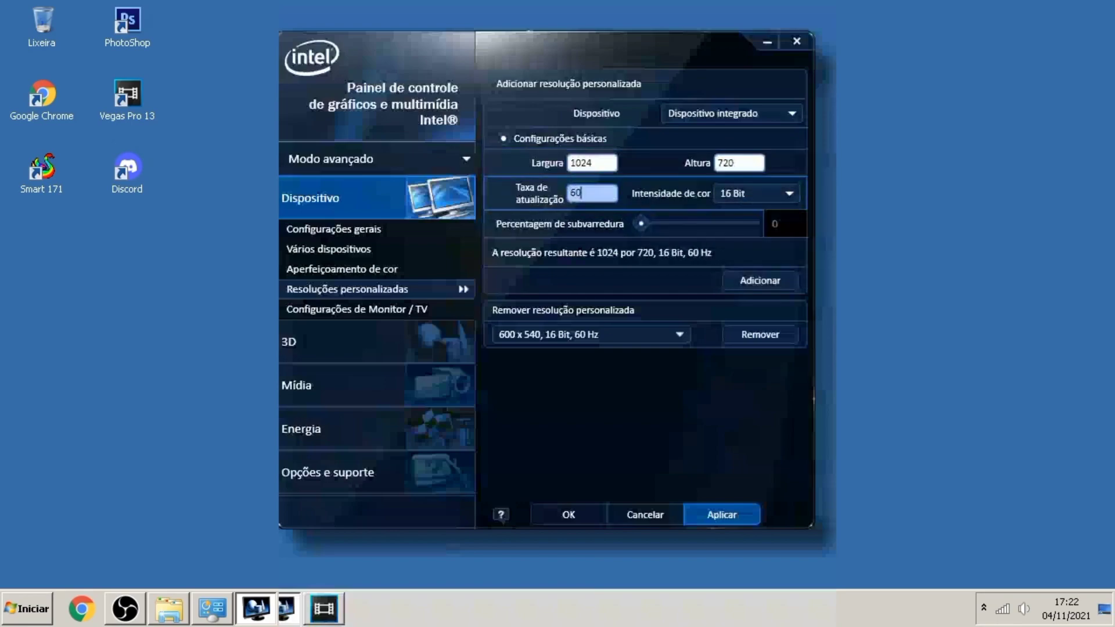
key("Tab")
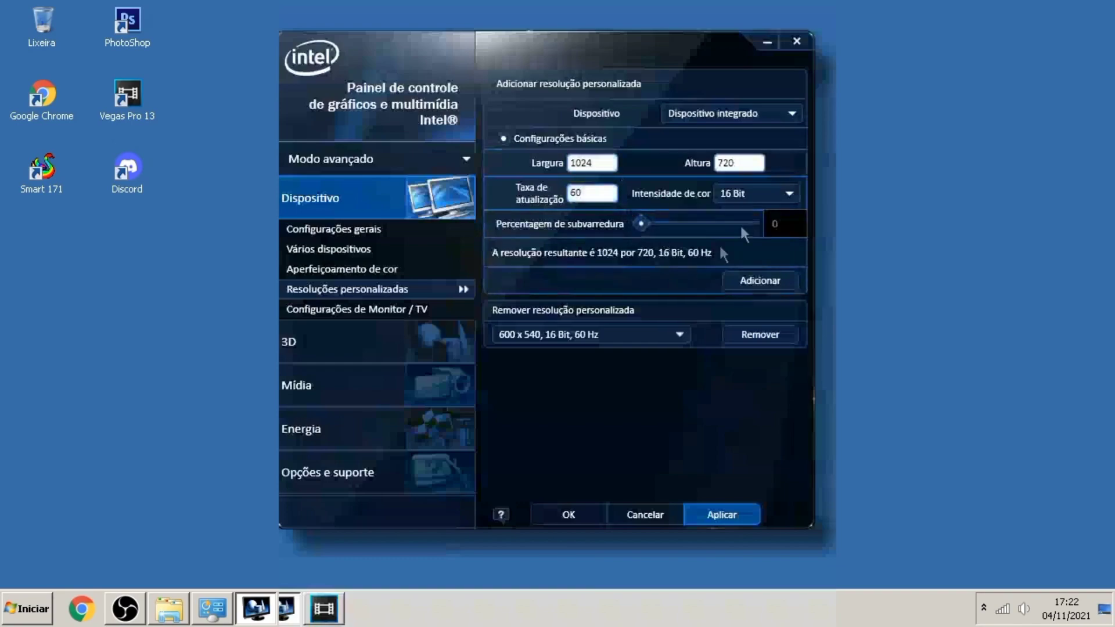
left_click(726, 281)
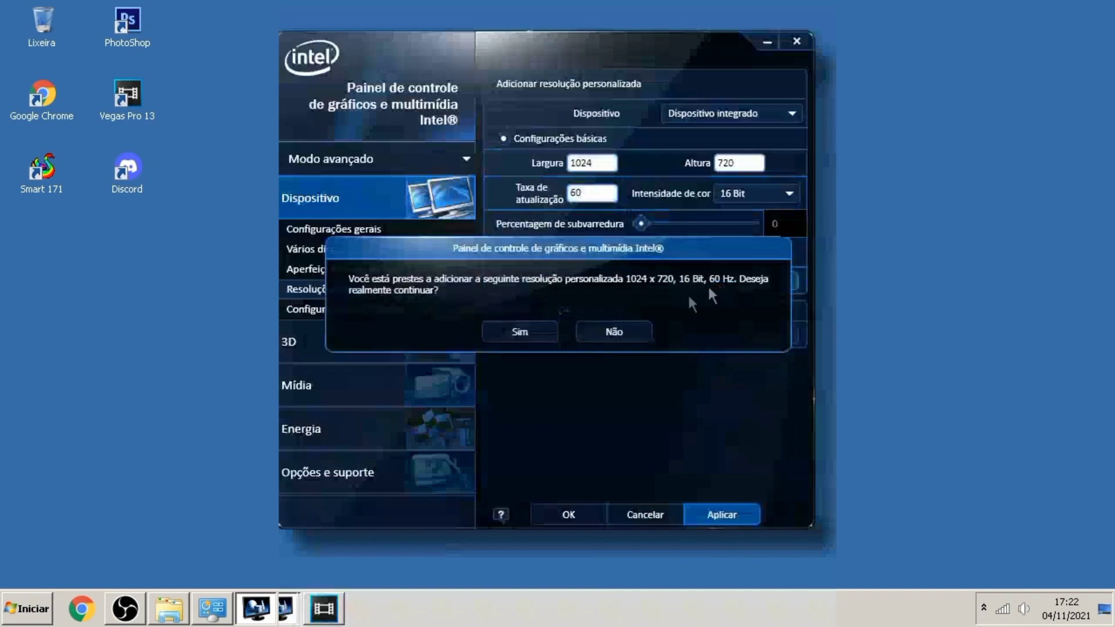
left_click(535, 327)
left_click(538, 320)
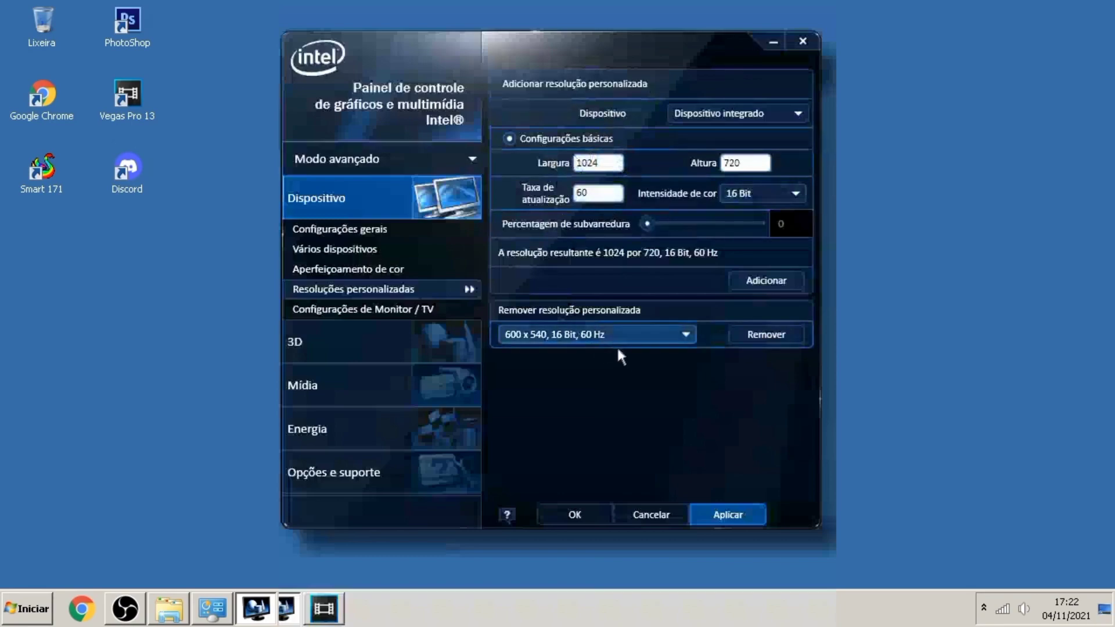
Apply and keep the new Intel graphics settings, and accept the panel
left_click(726, 515)
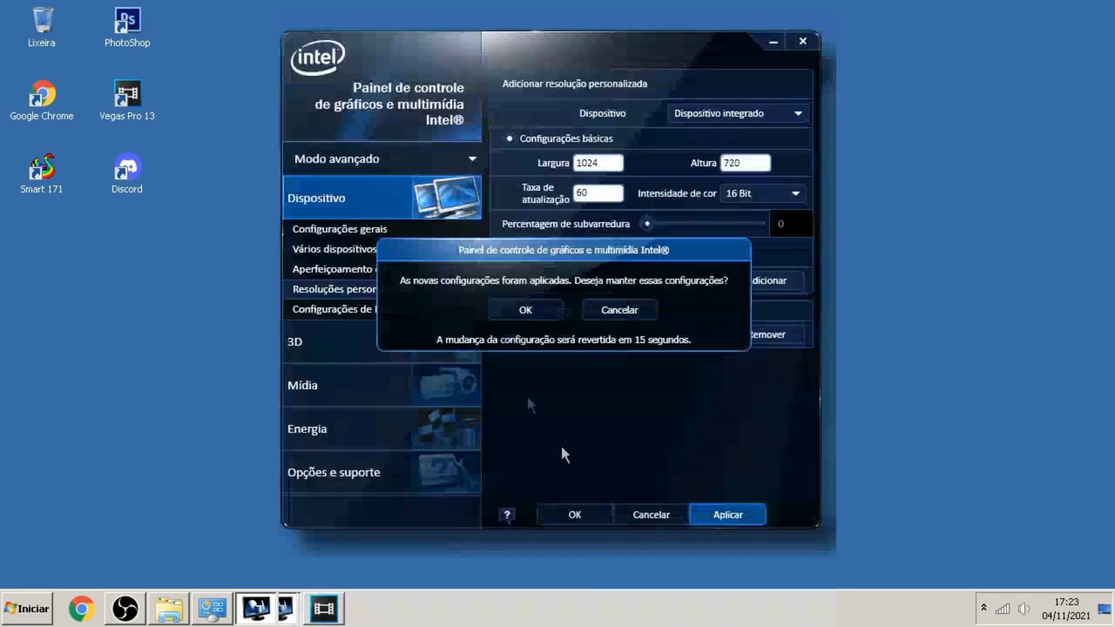
left_click(525, 311)
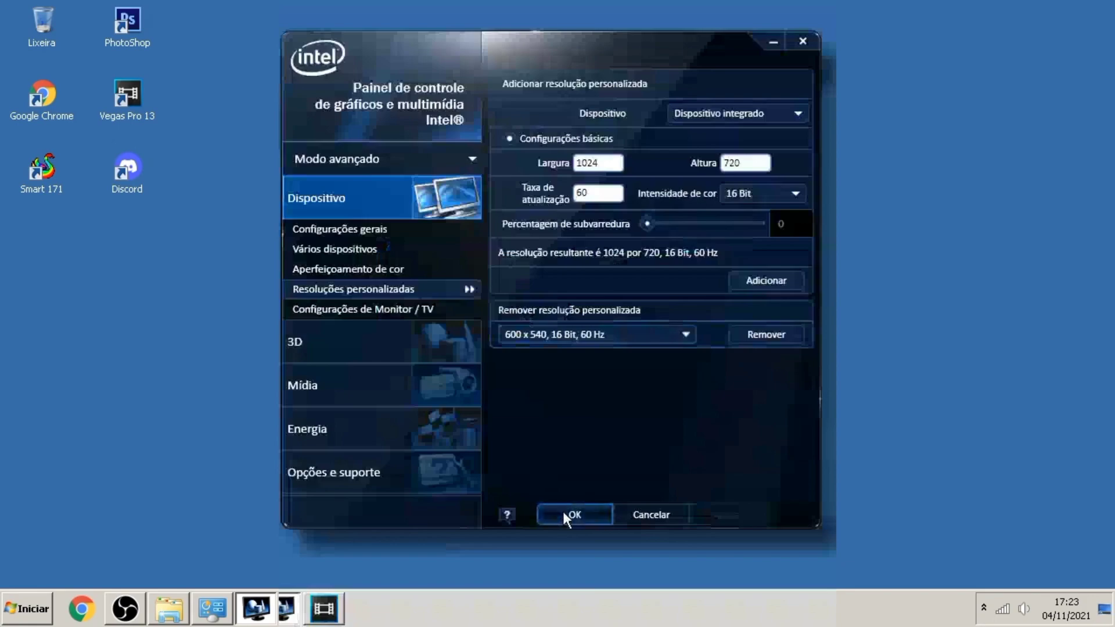
left_click(563, 512)
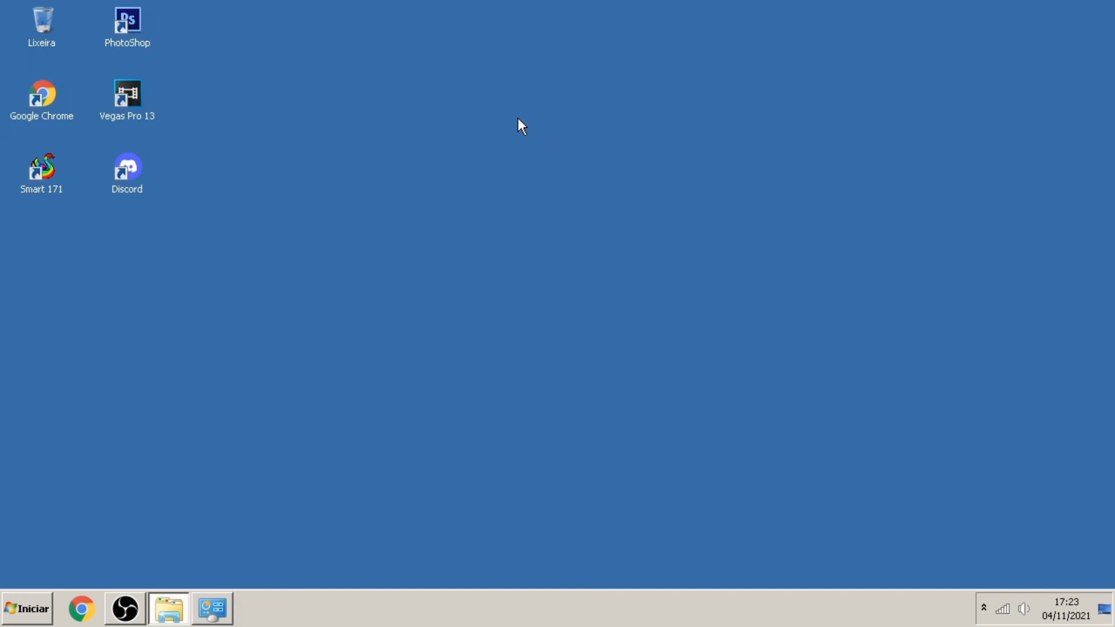
Open the advanced settings of the display's screen resolution and list all valid modes of the adapter
right_click(454, 155)
left_click(489, 313)
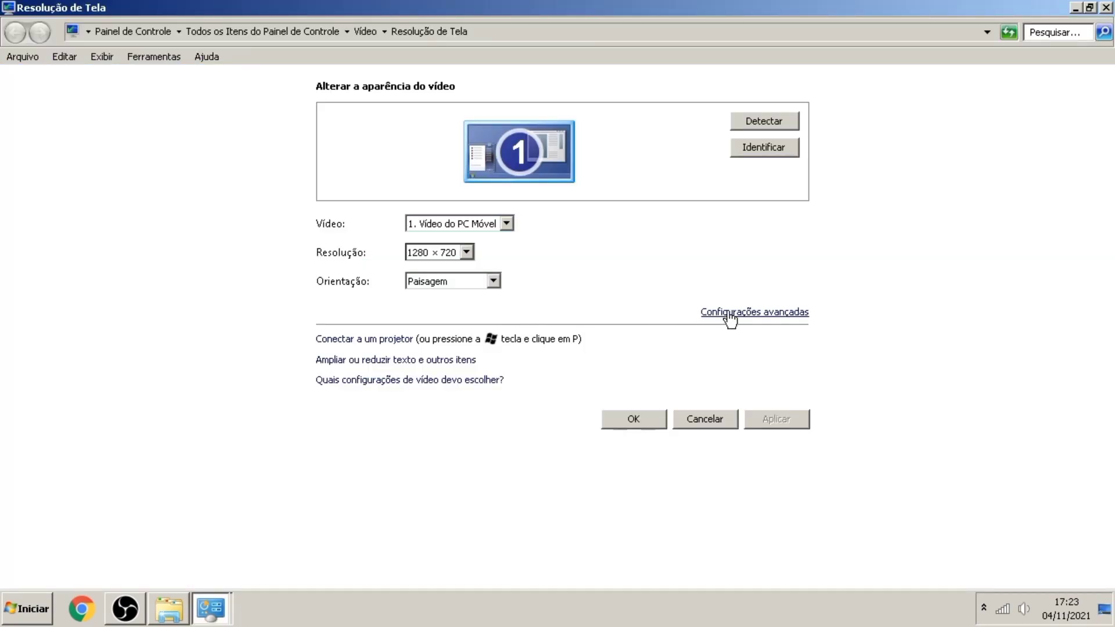
left_click(730, 316)
left_click(116, 330)
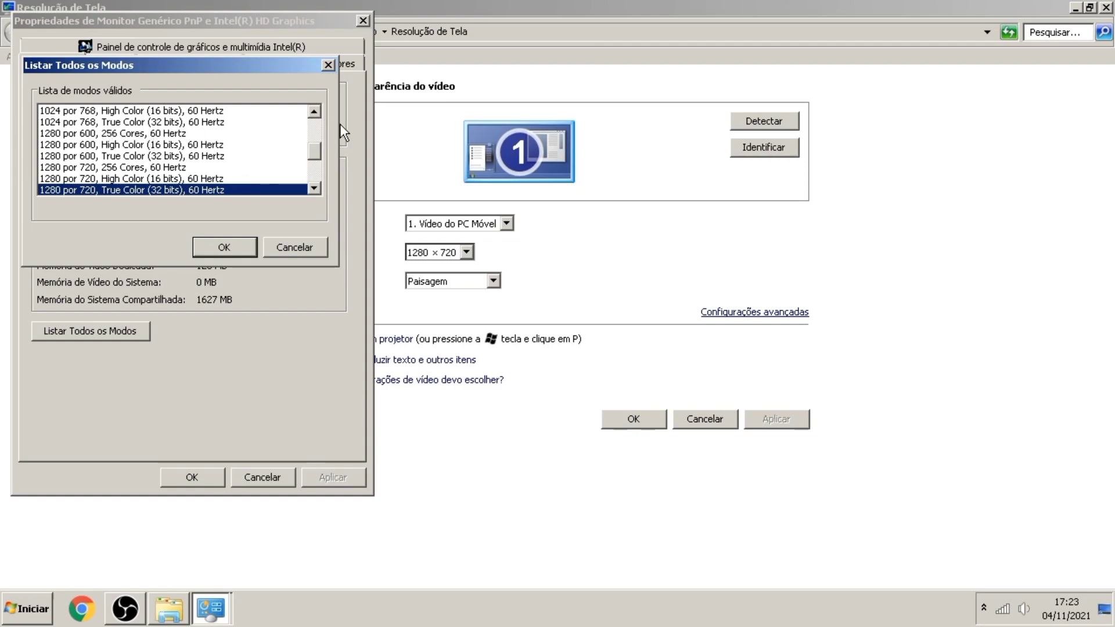
Apply the mode 1024 por 720, High Color (16 bits), 60 Hertz, and accept the adapter properties and screen resolution settings
left_click(314, 111)
left_click(315, 111)
left_click(314, 112)
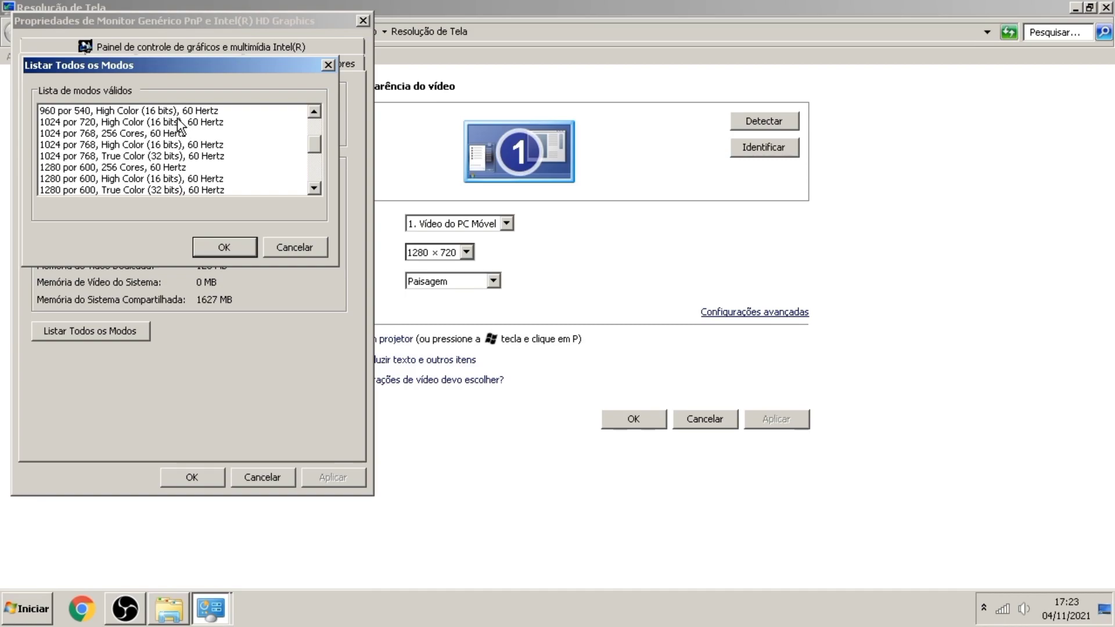
left_click(98, 124)
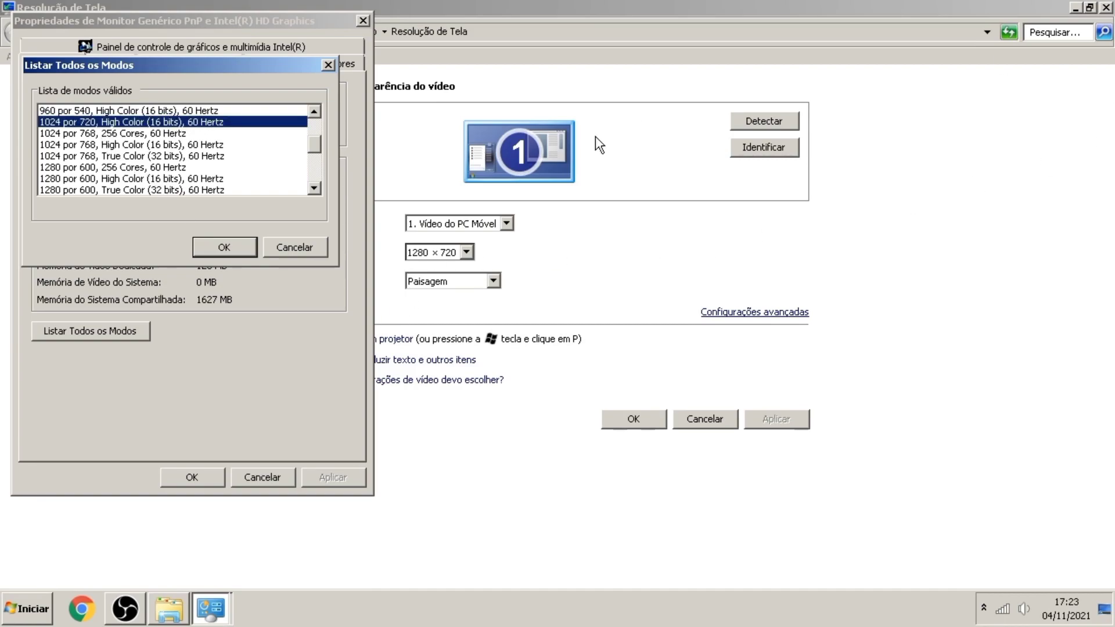
left_click(225, 246)
left_click(337, 477)
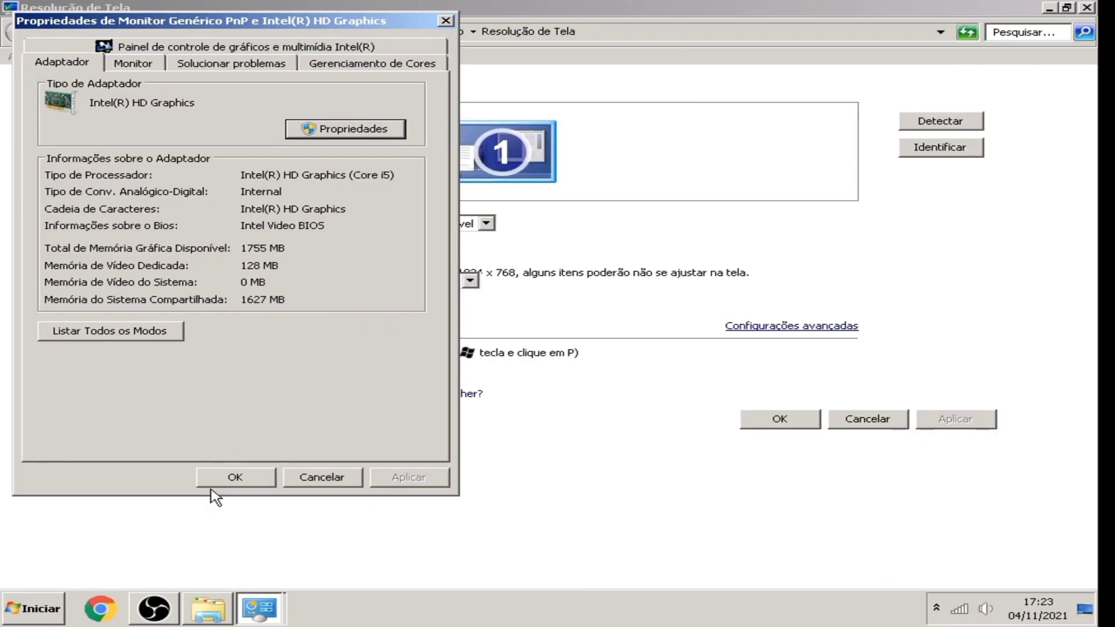
left_click(231, 477)
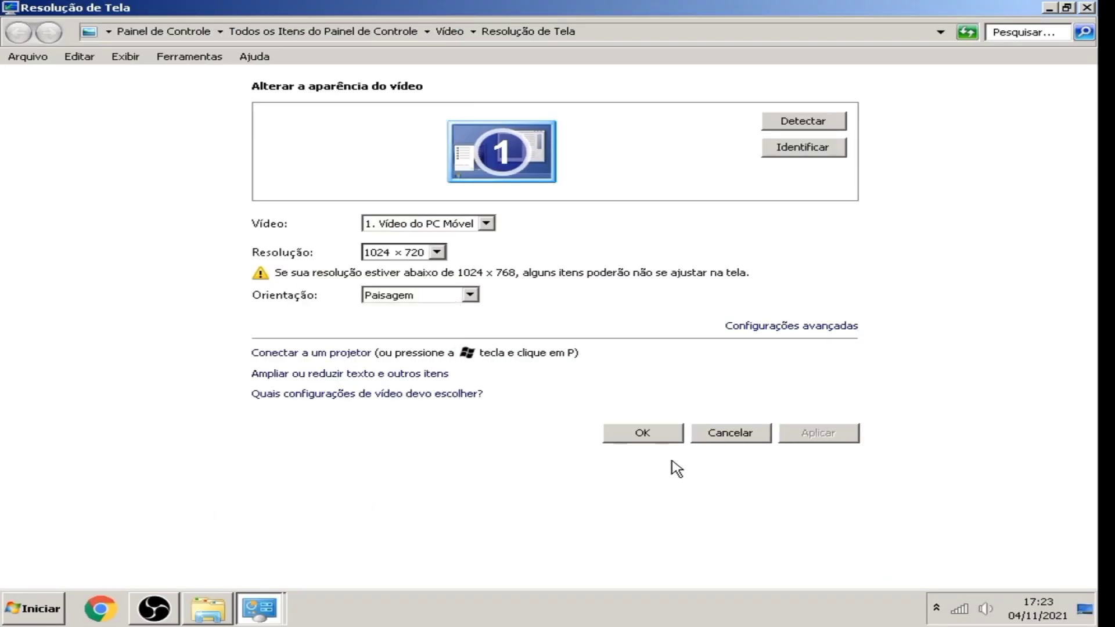
left_click(632, 433)
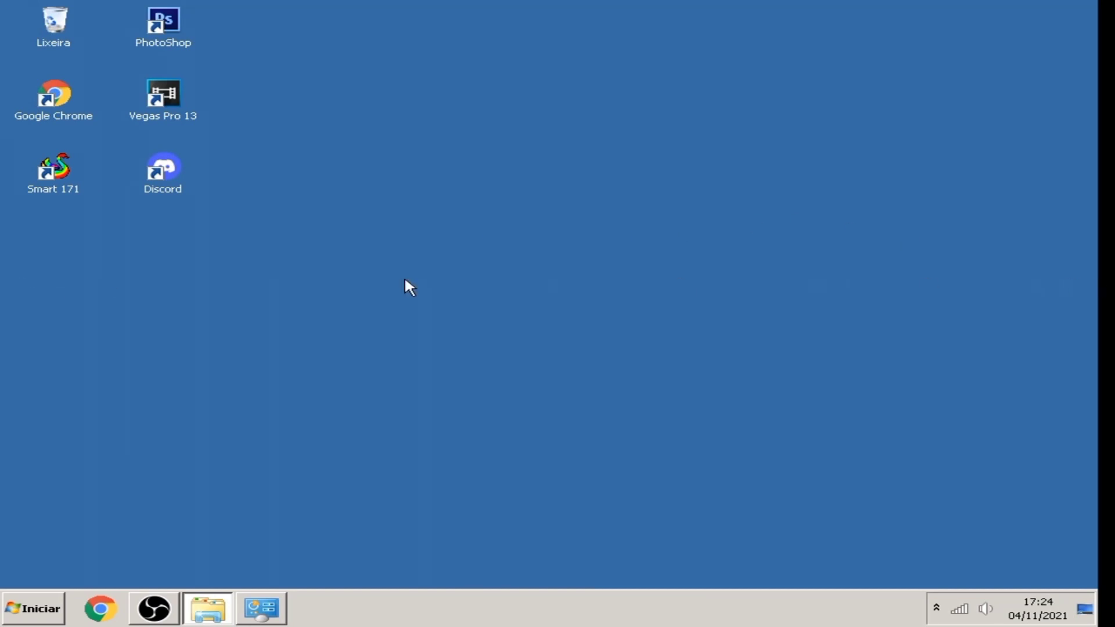
Change the display's Ajuste do painel setting in the desktop's graphics options
right_click(591, 238)
mouse_move(727, 359)
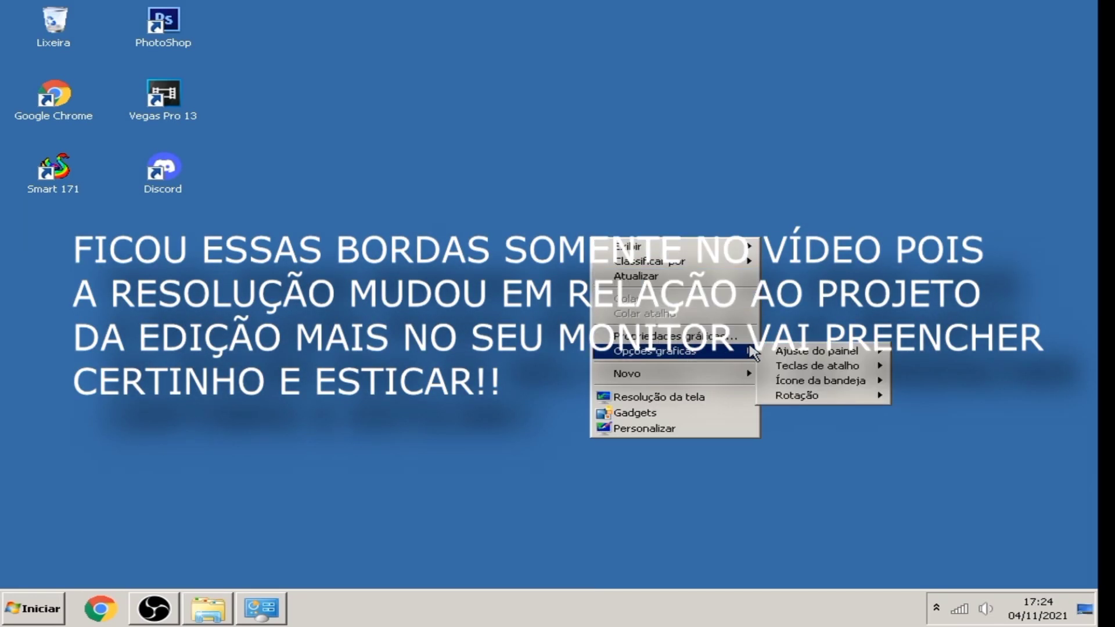
mouse_move(814, 352)
left_click(930, 350)
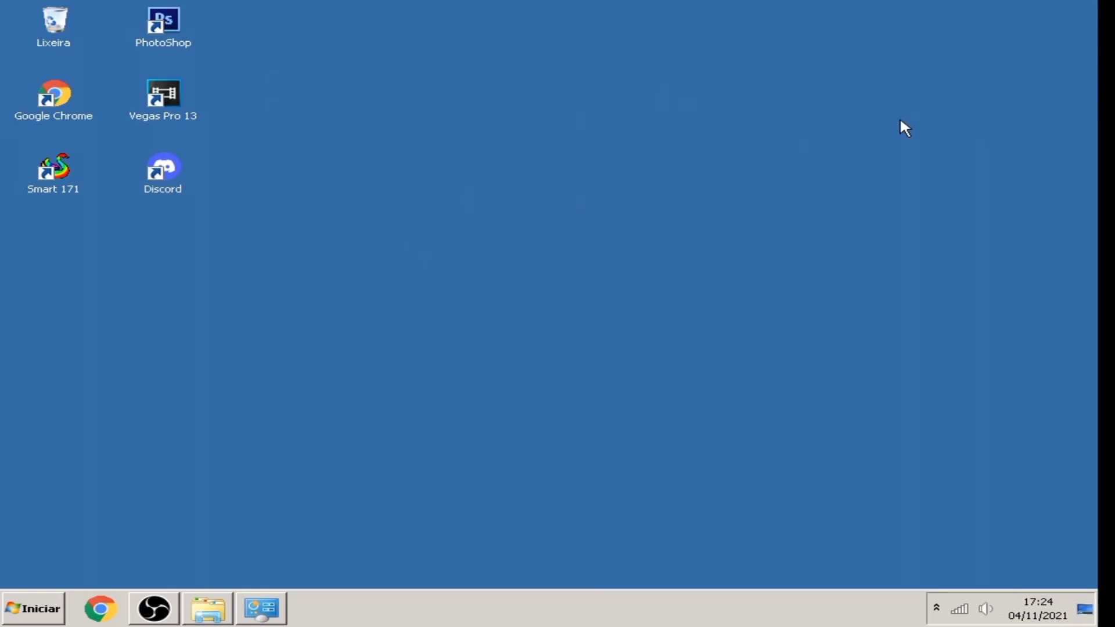
Close the remaining Control Panel window and refresh the desktop
left_click(270, 620)
left_click(1095, 7)
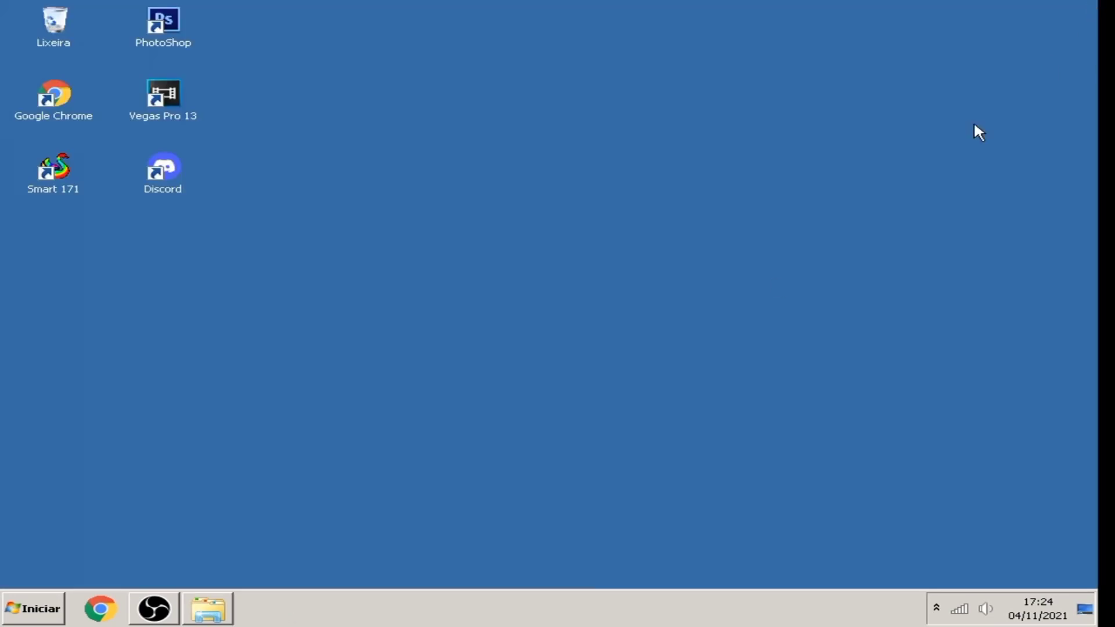
left_click_drag(394, 187, 548, 573)
right_click(394, 187)
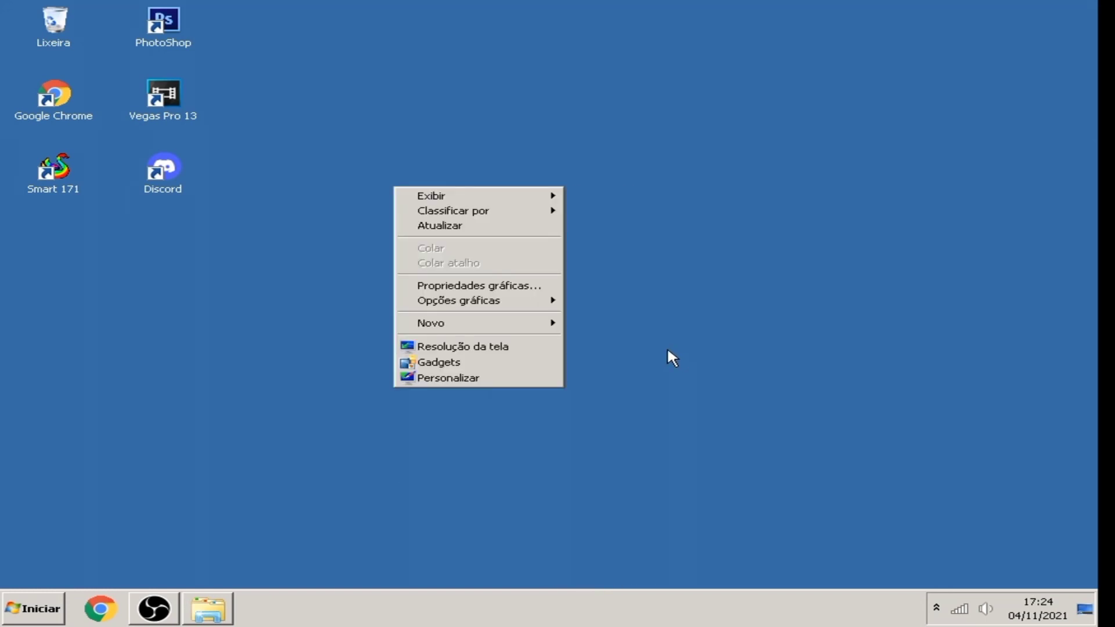
left_click(508, 230)
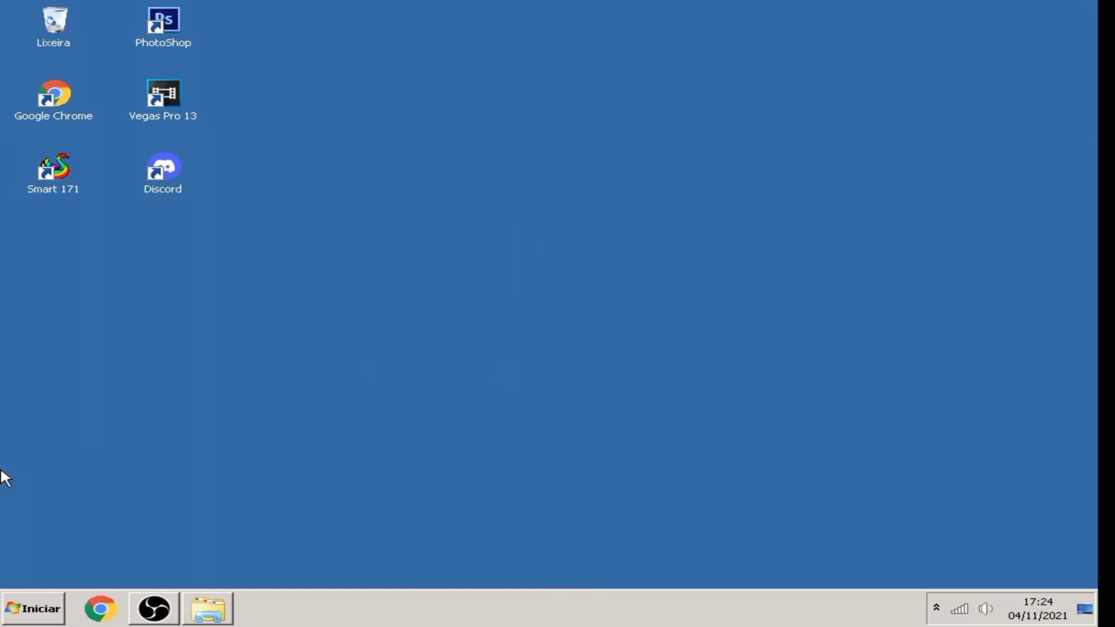
Bring up the Vídeo folder in Downloads and extract the Pack de Otimização Stuartt12 archive into that same folder
left_click(215, 617)
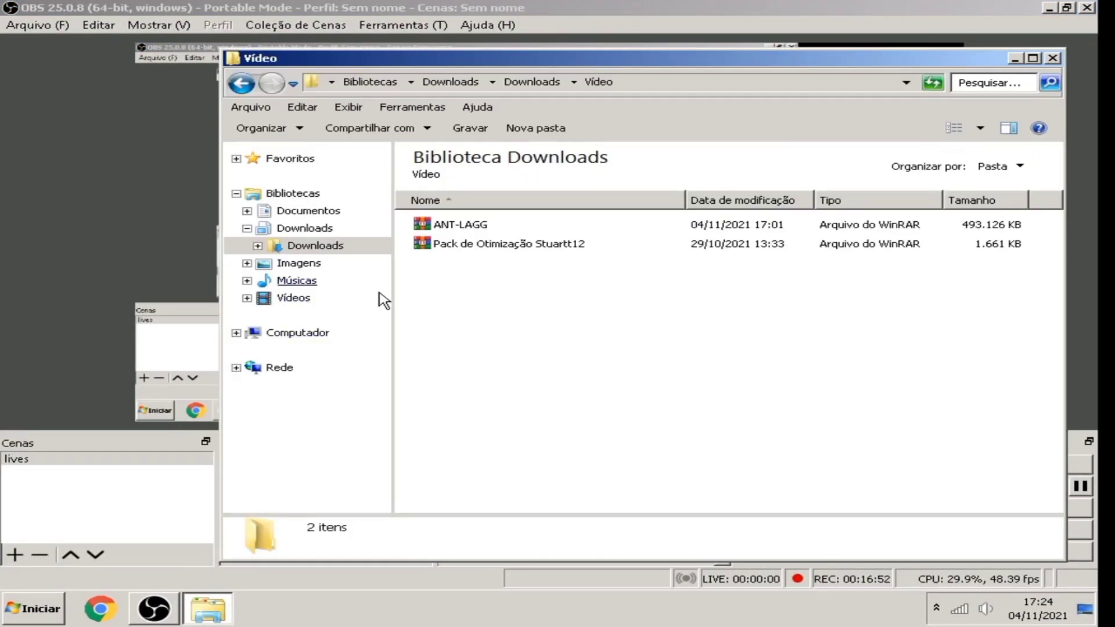
left_click(1051, 7)
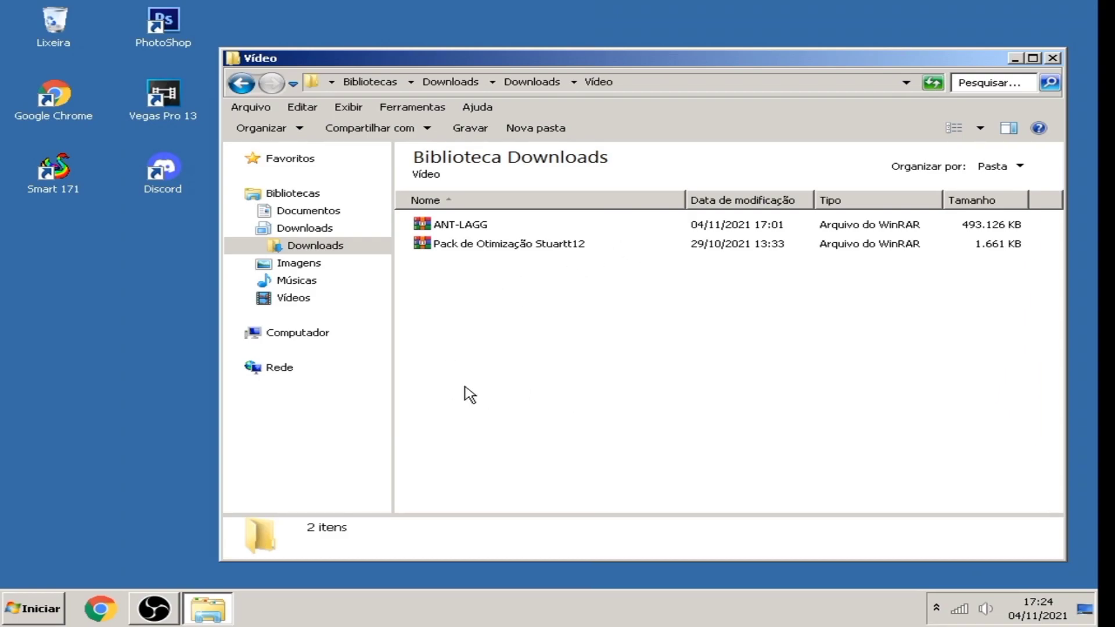
left_click(439, 247)
right_click(439, 247)
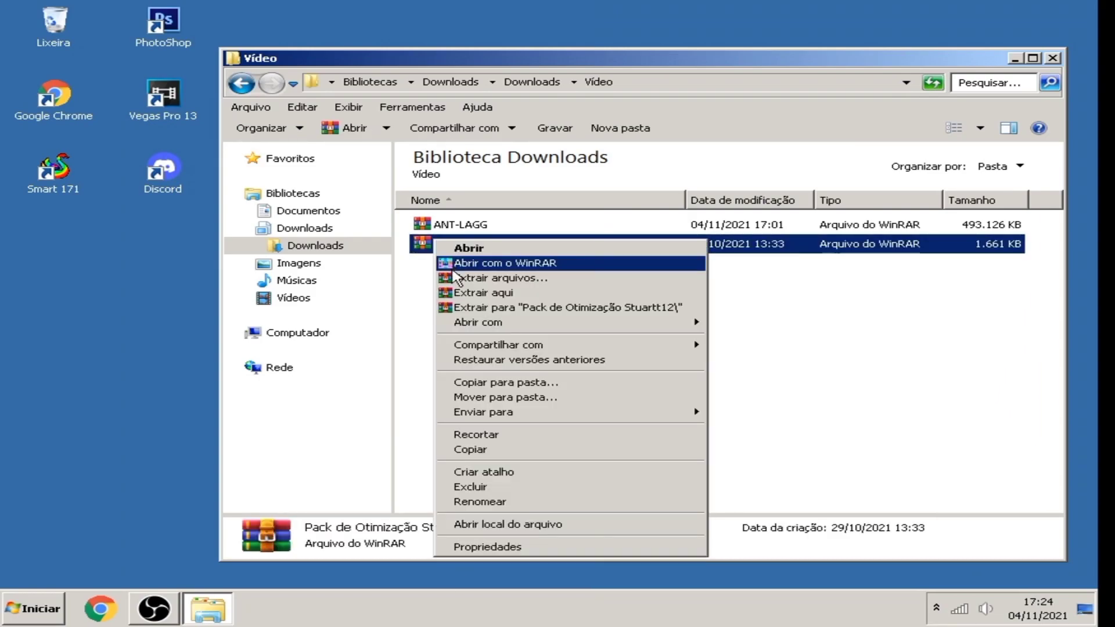
left_click(468, 290)
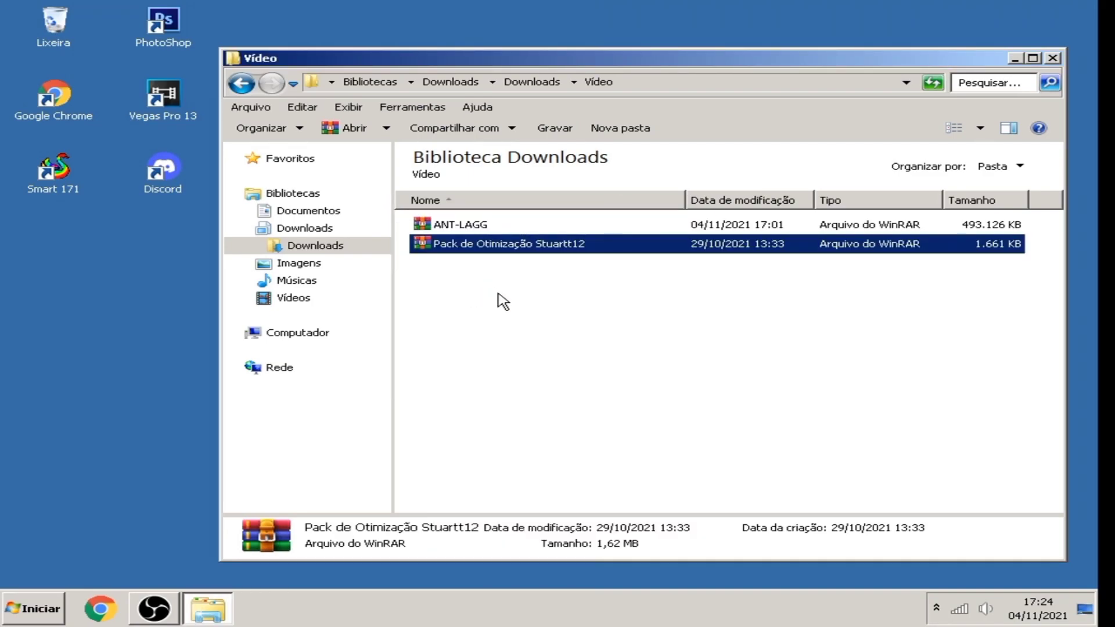
left_click_drag(608, 390, 1101, 418)
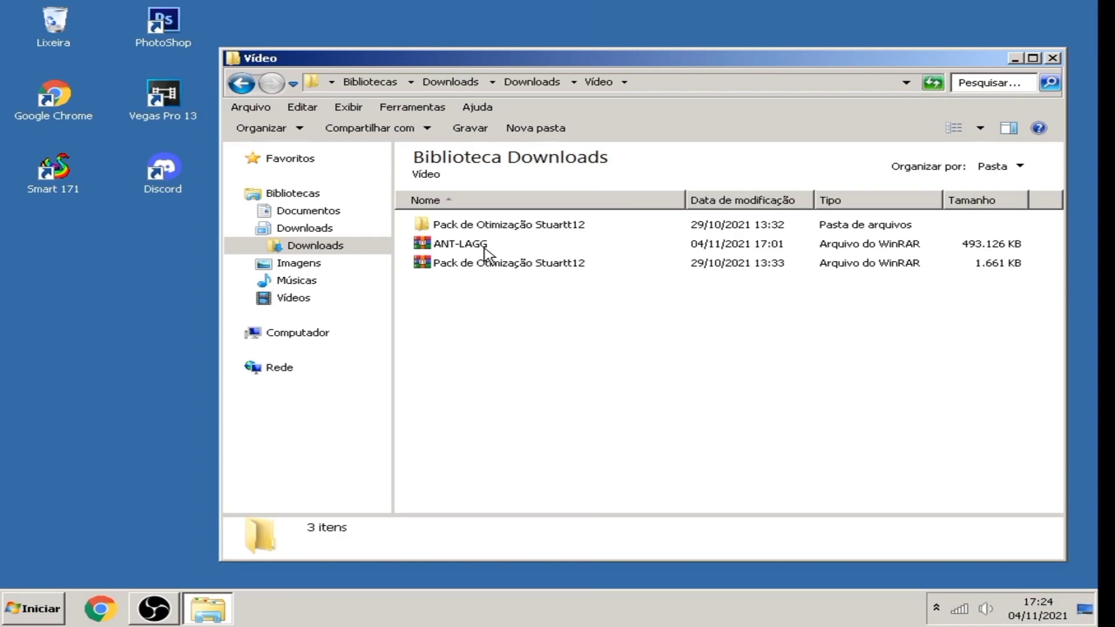
Open the extracted Pack de Otimização Stuartt12 folder and run the Clear Temp batch file to delete temporary files
double_click(497, 227)
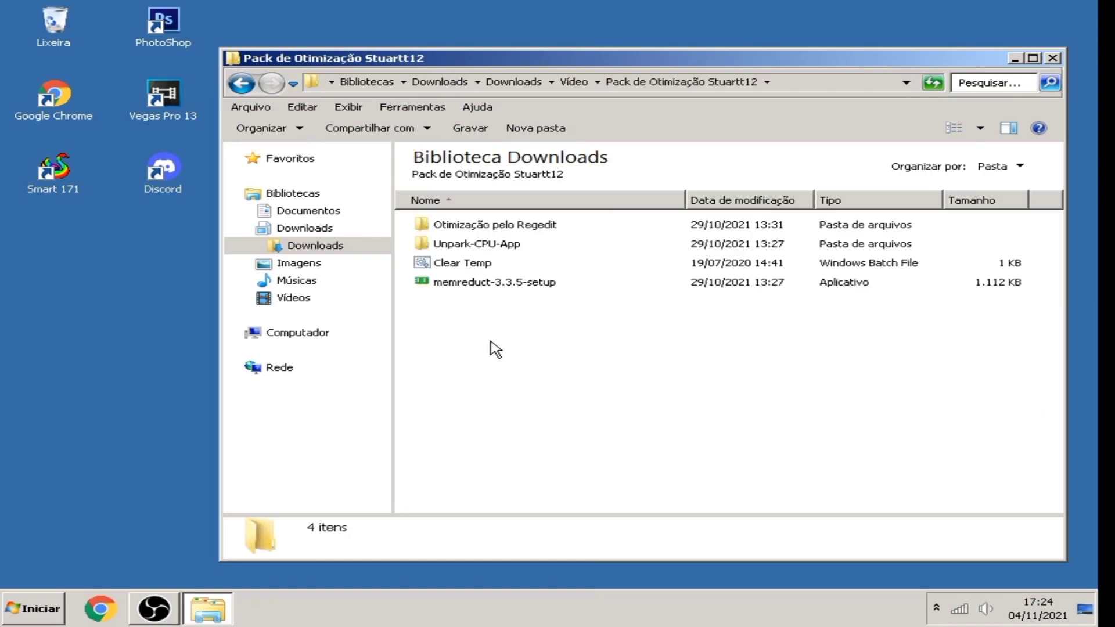
right_click(480, 266)
left_click(489, 290)
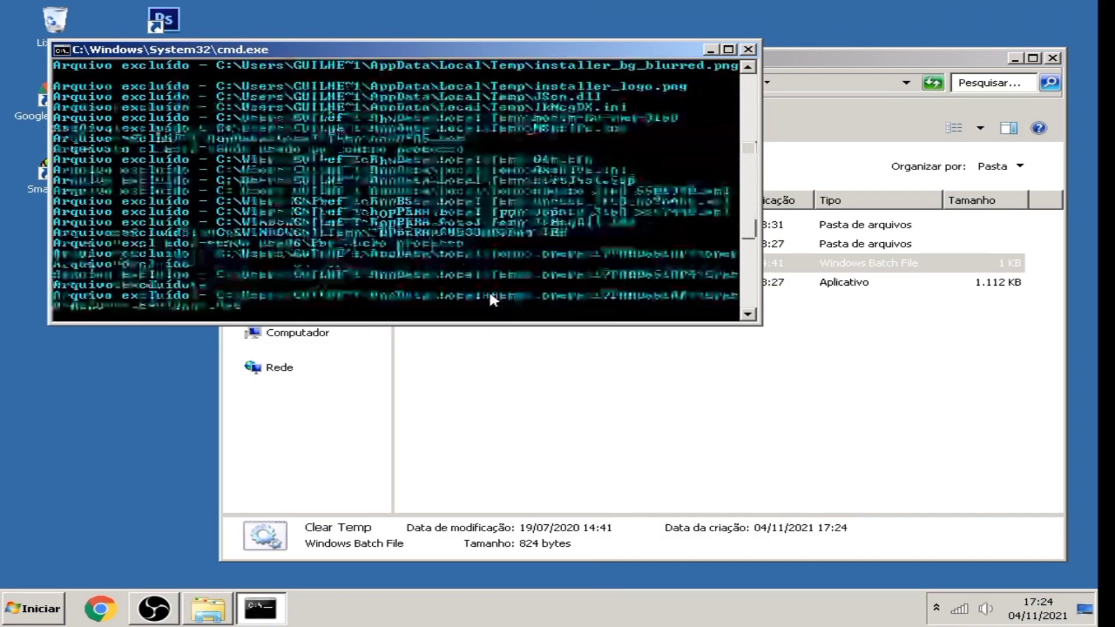
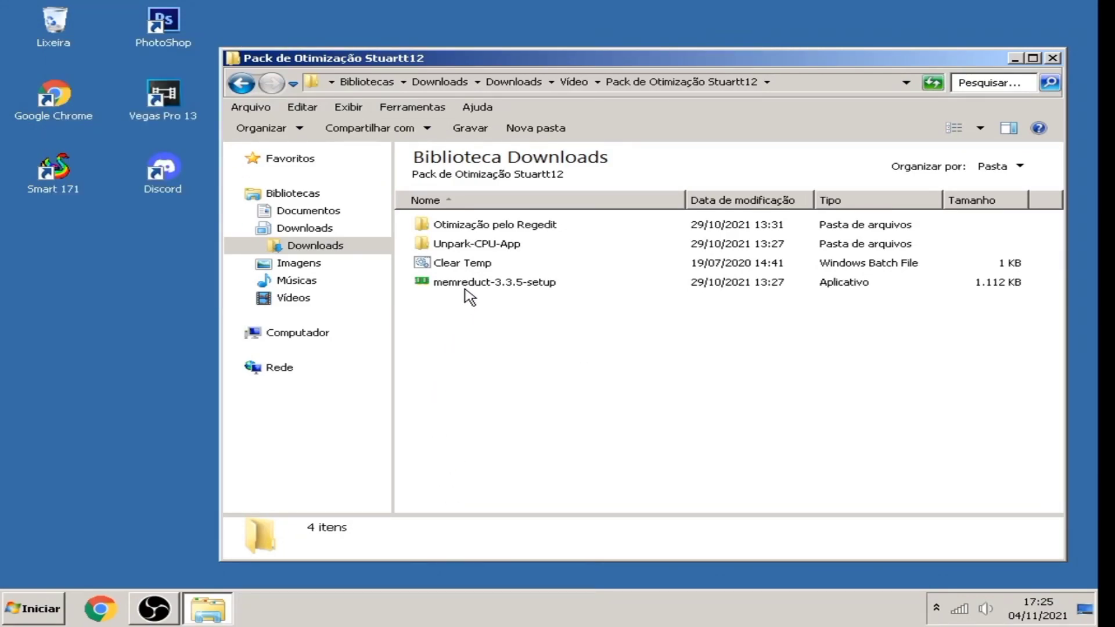
double_click(472, 289)
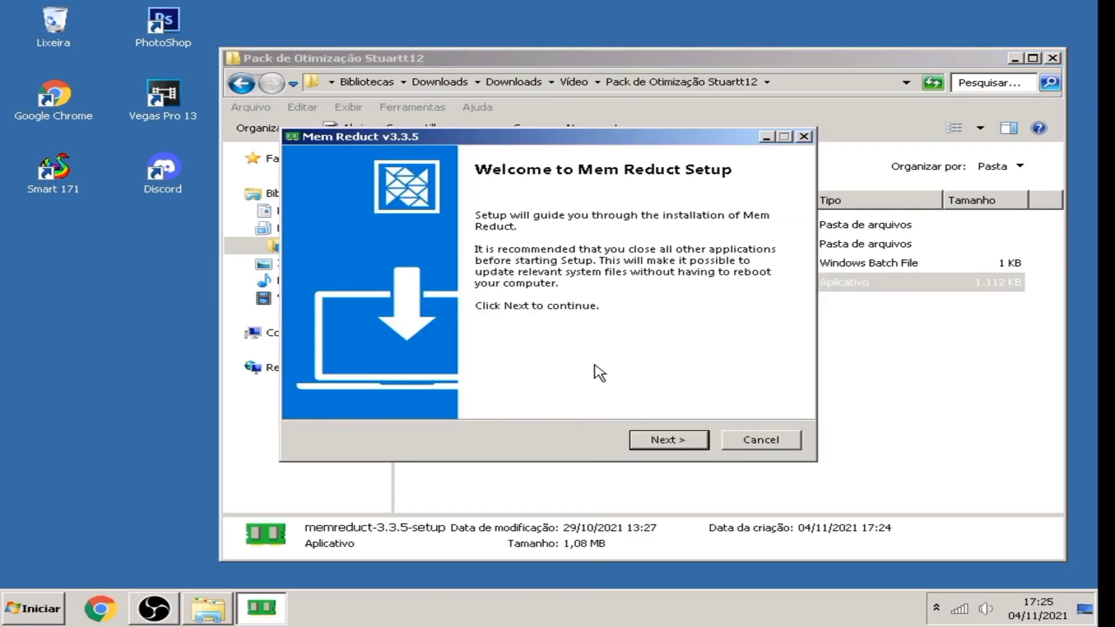
left_click(666, 440)
left_click(671, 441)
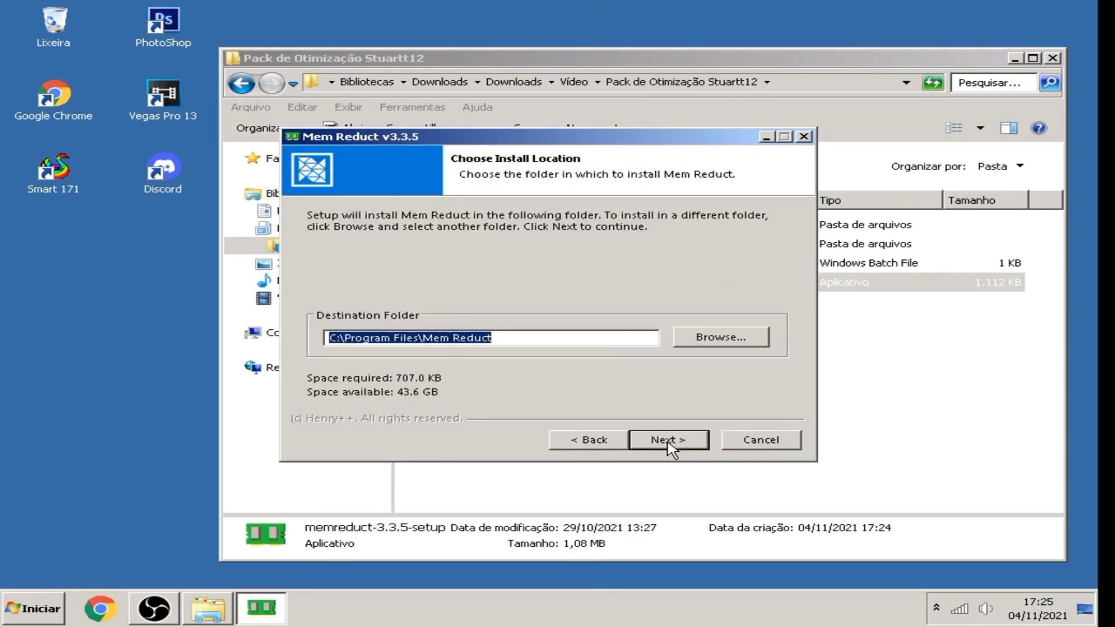
left_click(671, 443)
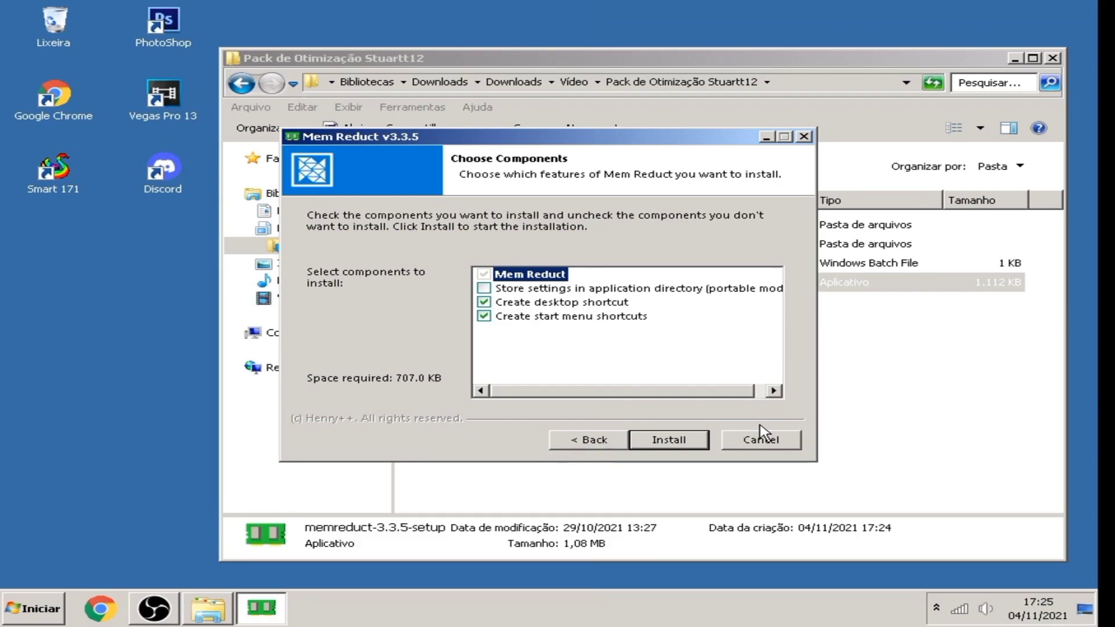
left_click_drag(666, 139, 649, 172)
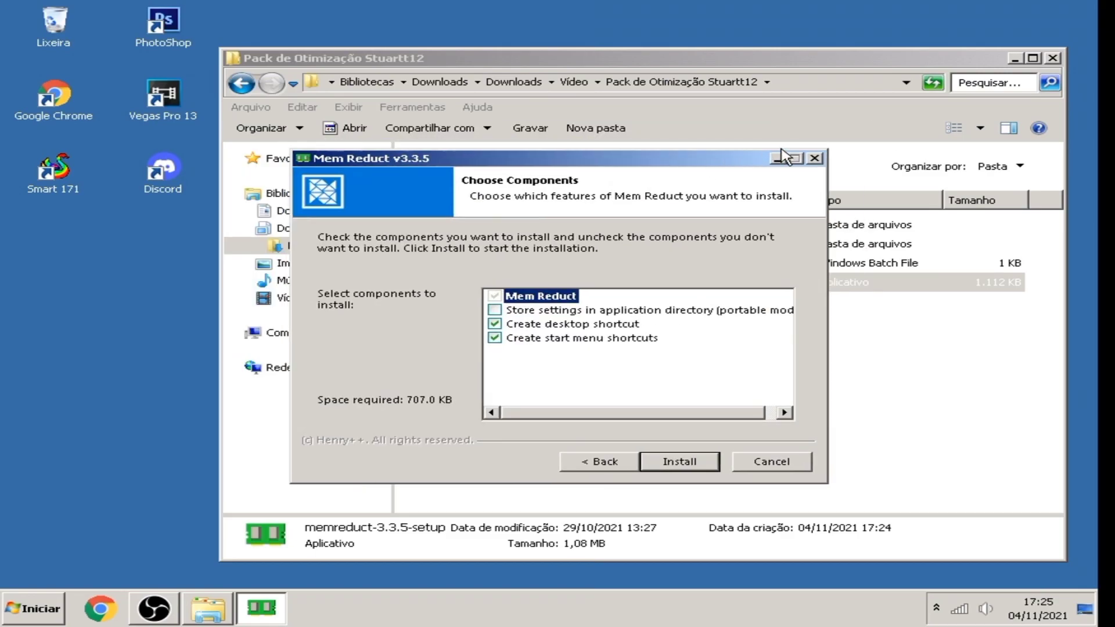
left_click(816, 160)
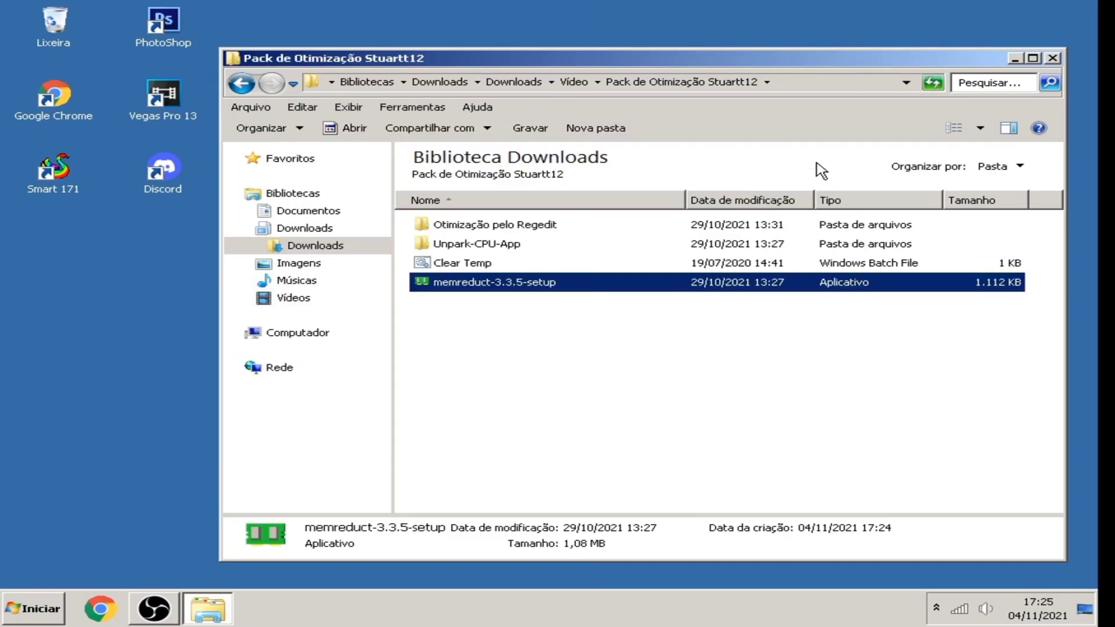
left_click(611, 374)
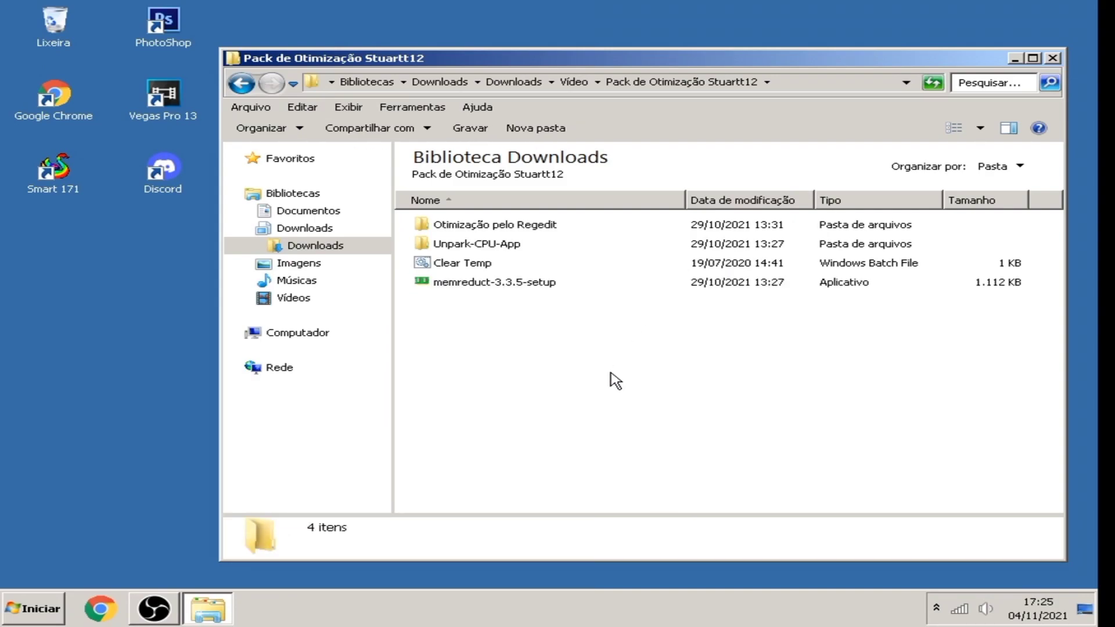
Launch the installed Mem Reduct program and open the Limpeza de memória page of its settings
left_click(67, 274)
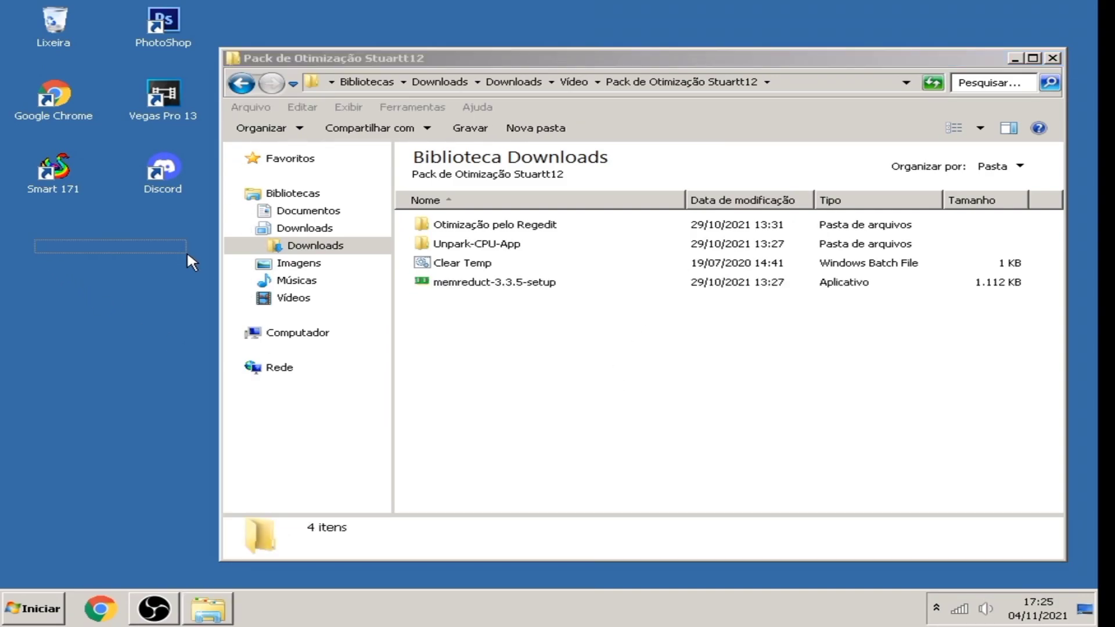
key("super")
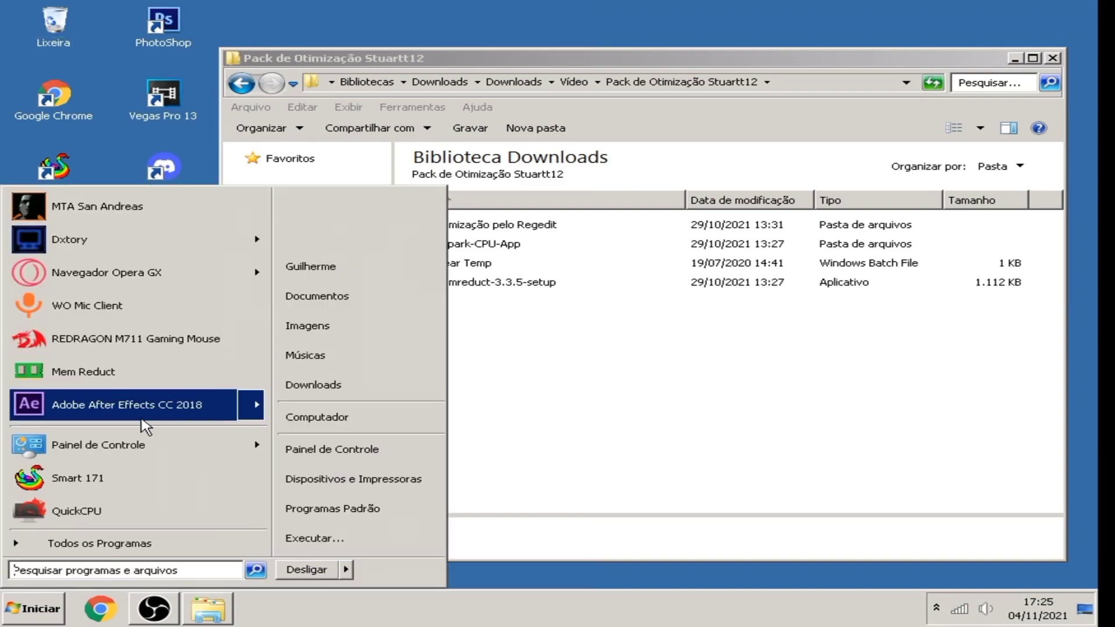
left_click(150, 368)
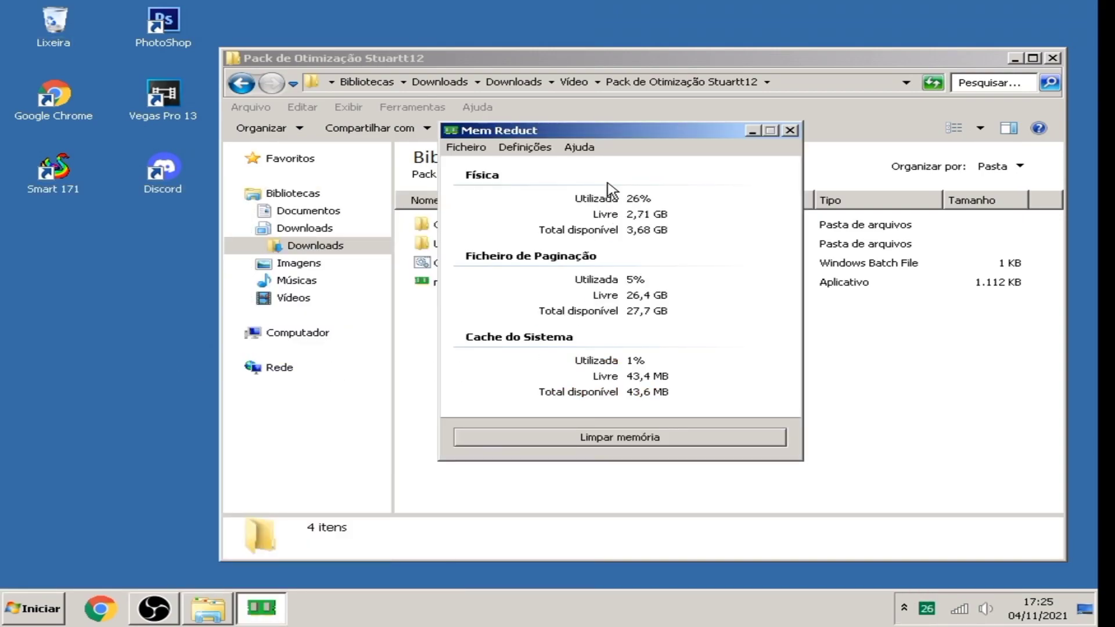
left_click_drag(629, 137, 586, 135)
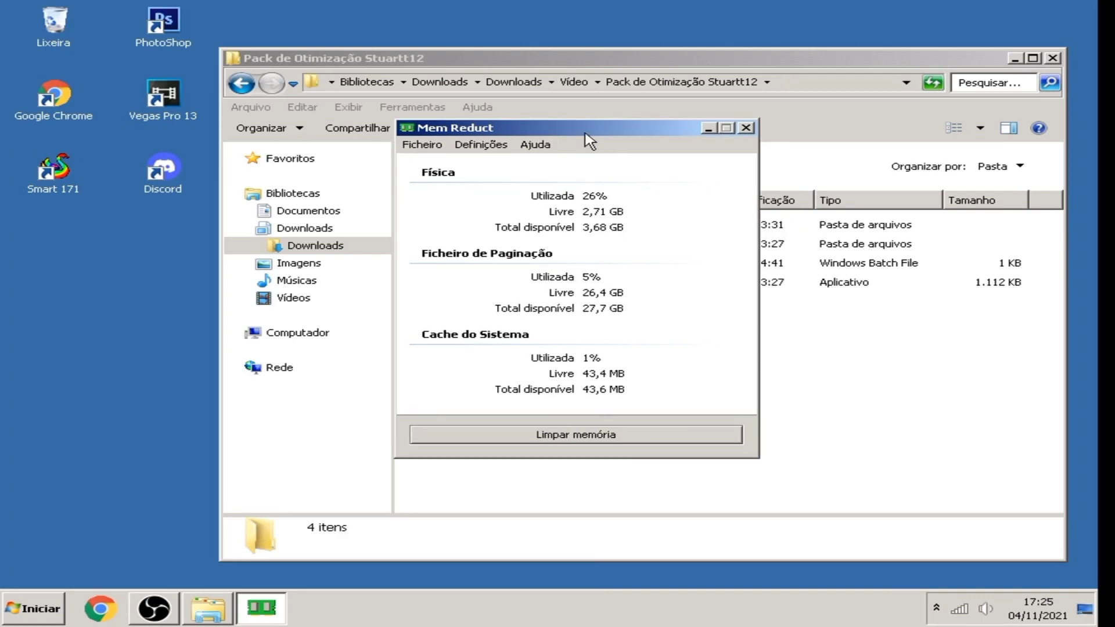
key("ctrl+p")
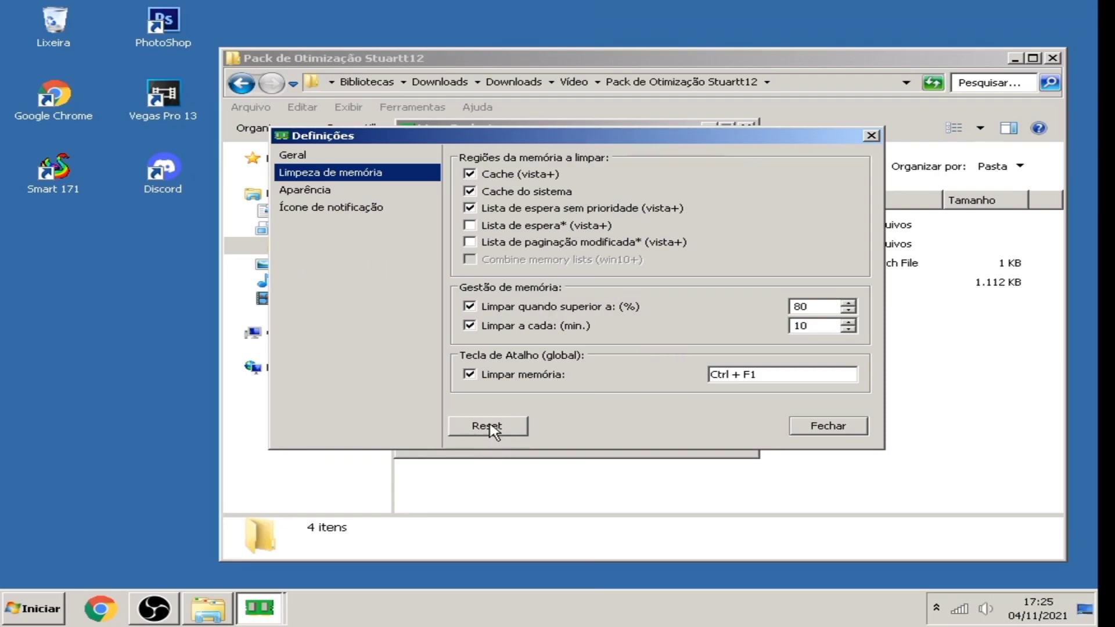
left_click(344, 189)
left_click(345, 181)
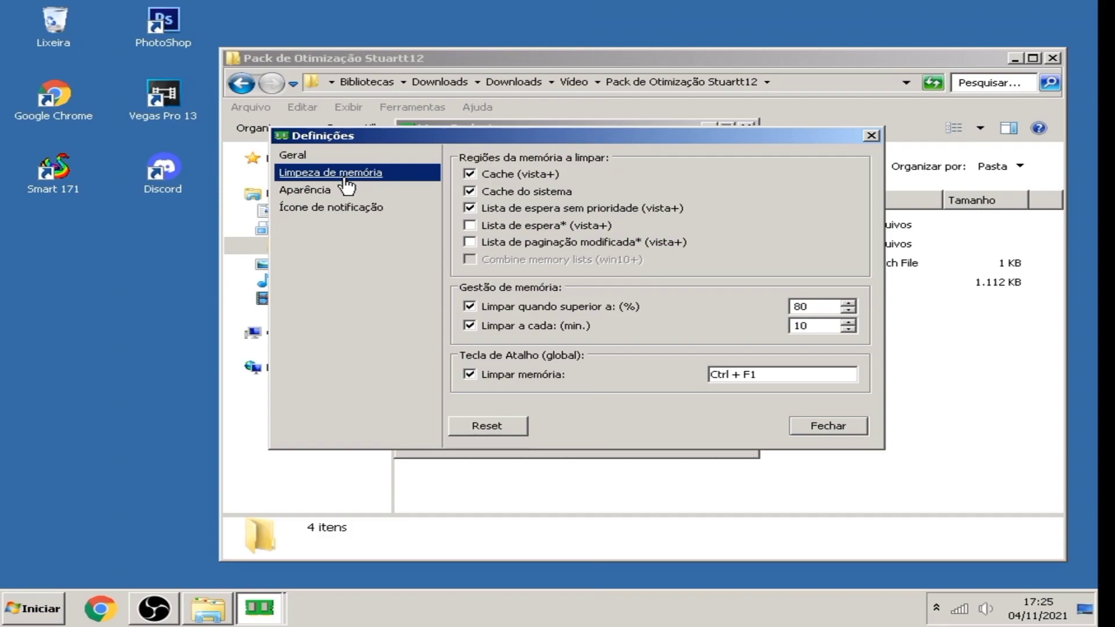
Examine Mem Reduct's automatic cleaning percentage, cleaning interval and global memory-cleaning shortcut, and close the settings
left_click(475, 308)
left_click(480, 314)
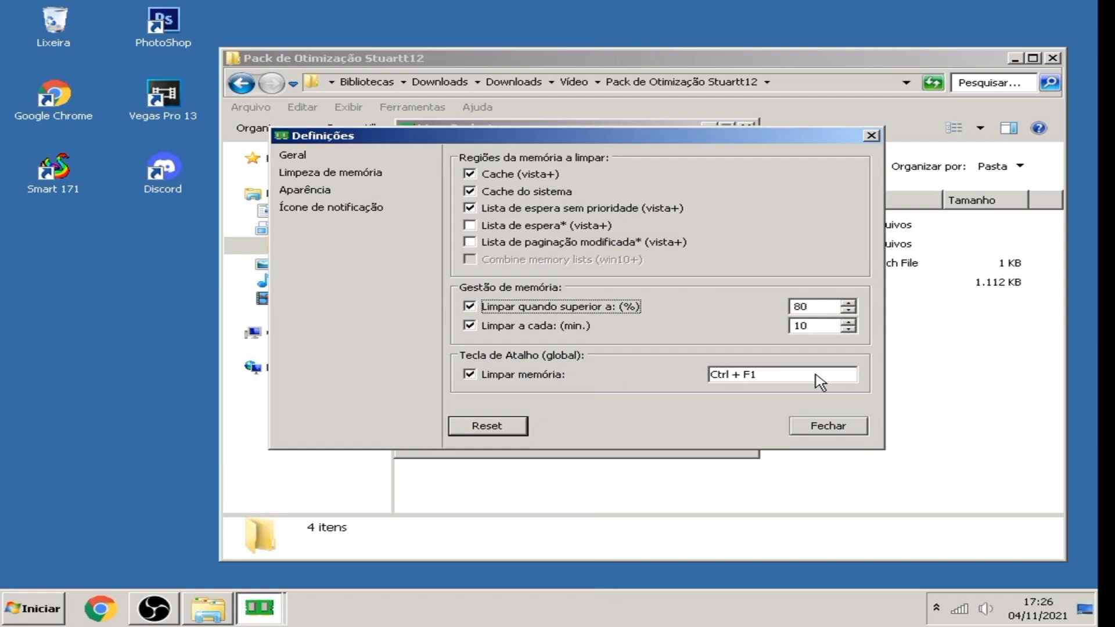
left_click(781, 381)
double_click(803, 302)
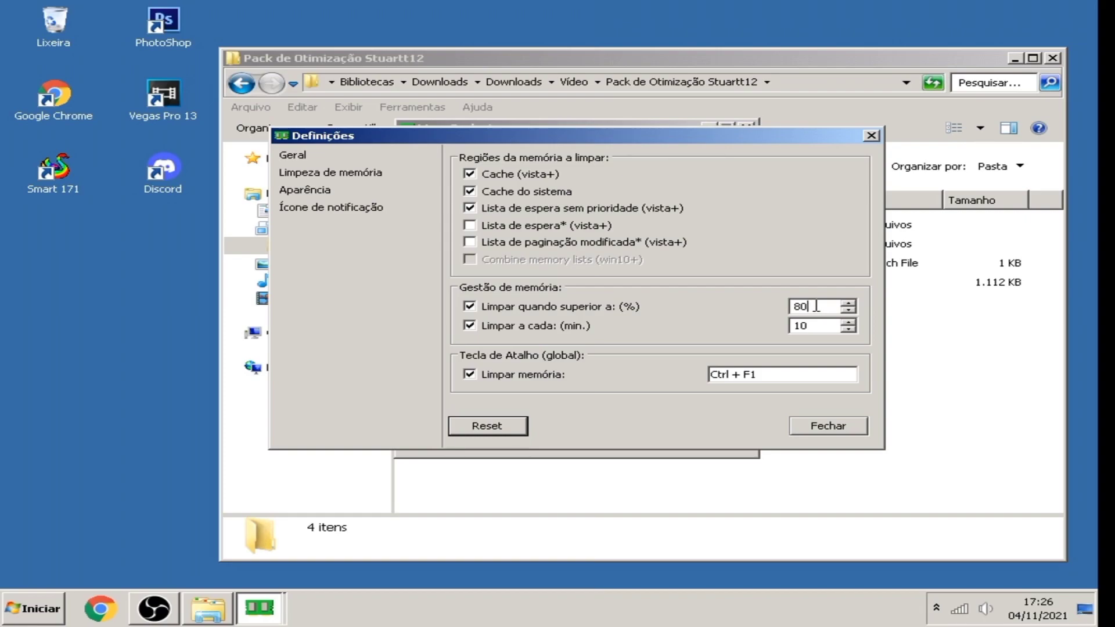
left_click_drag(816, 307, 733, 306)
double_click(816, 328)
double_click(800, 307)
left_click(816, 429)
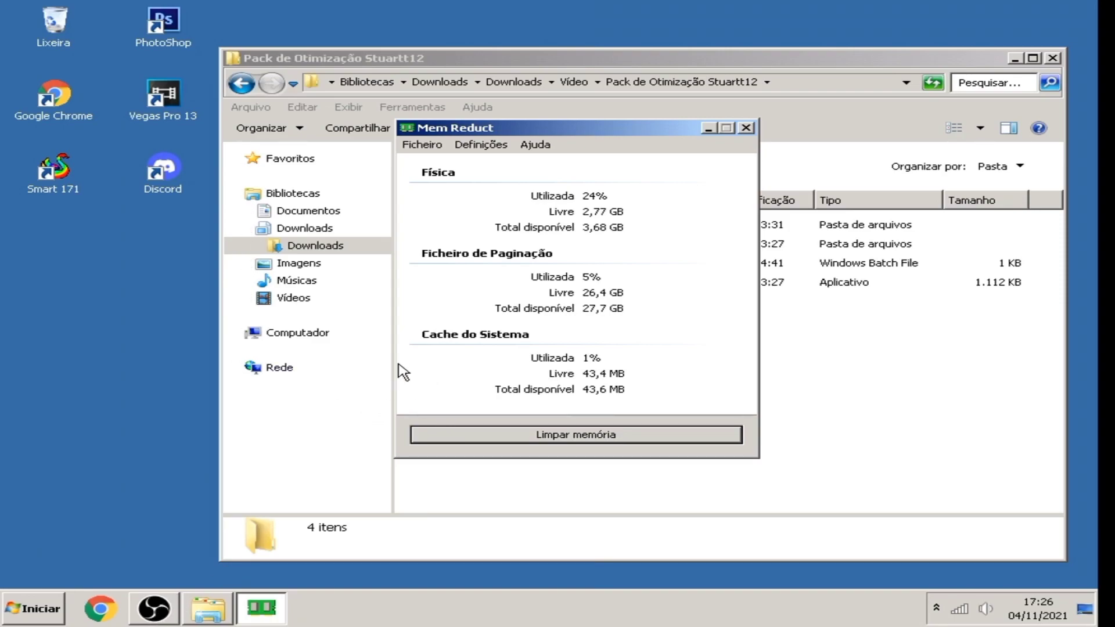
Close the Mem Reduct window and check for its icon among the hidden notification icons
mouse_move(660, 129)
left_mouse_down()
mouse_move(689, 125)
mouse_move(660, 126)
mouse_move(678, 140)
mouse_move(668, 146)
left_mouse_up()
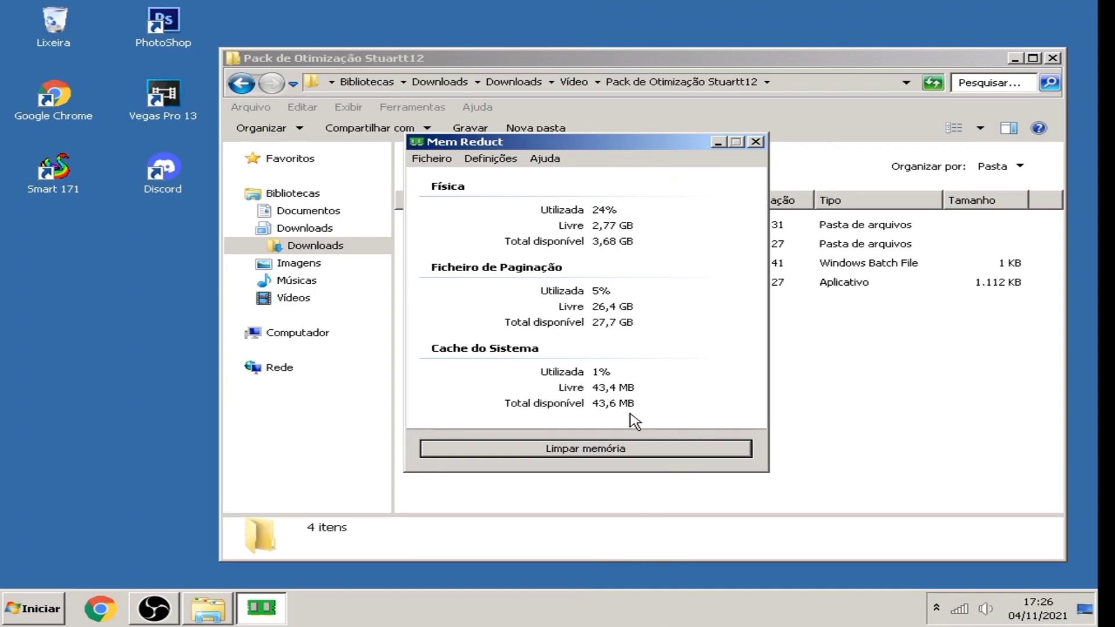
left_click(755, 143)
left_click(937, 608)
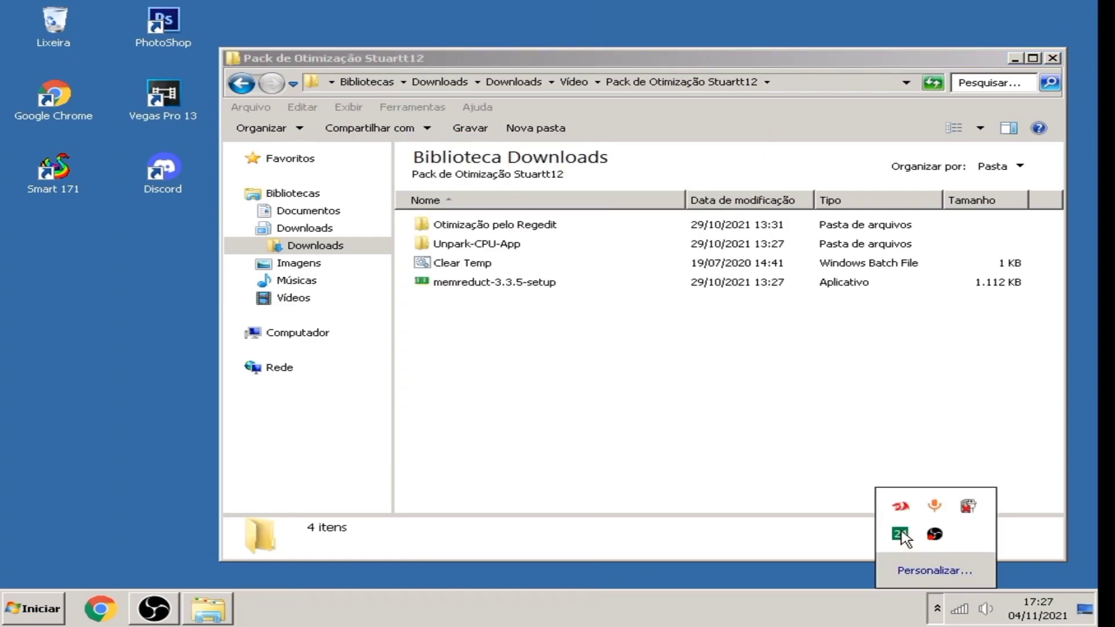
left_click(937, 609)
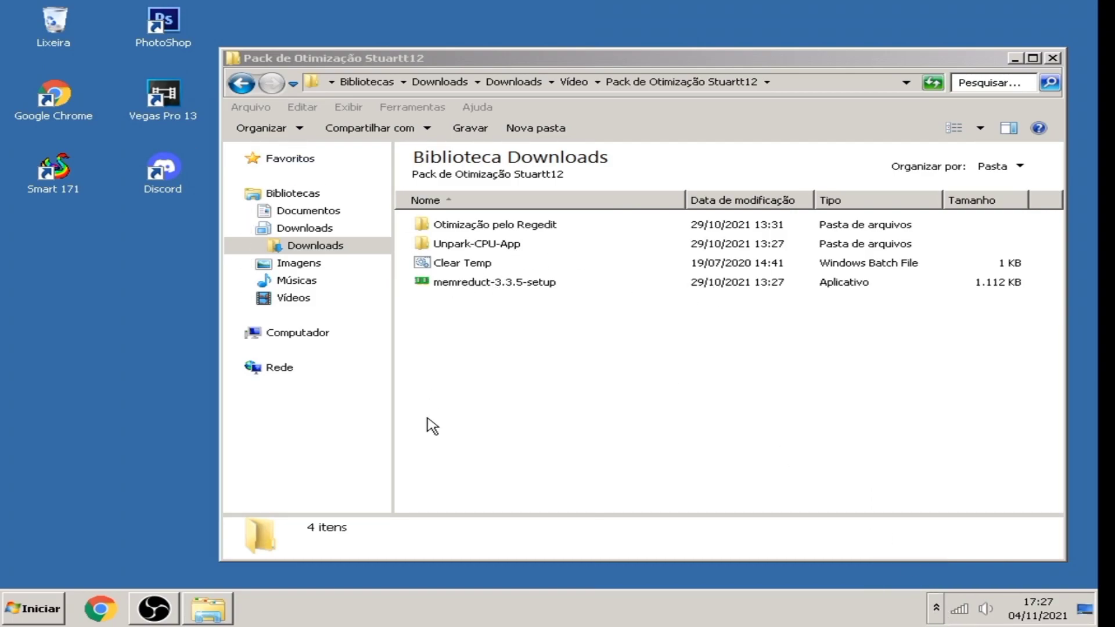
Run UnparkCPU from the Unpark-CPU-App folder, return to the pack folder and check the parking status of the CPU cores
left_click(476, 244)
double_click(476, 244)
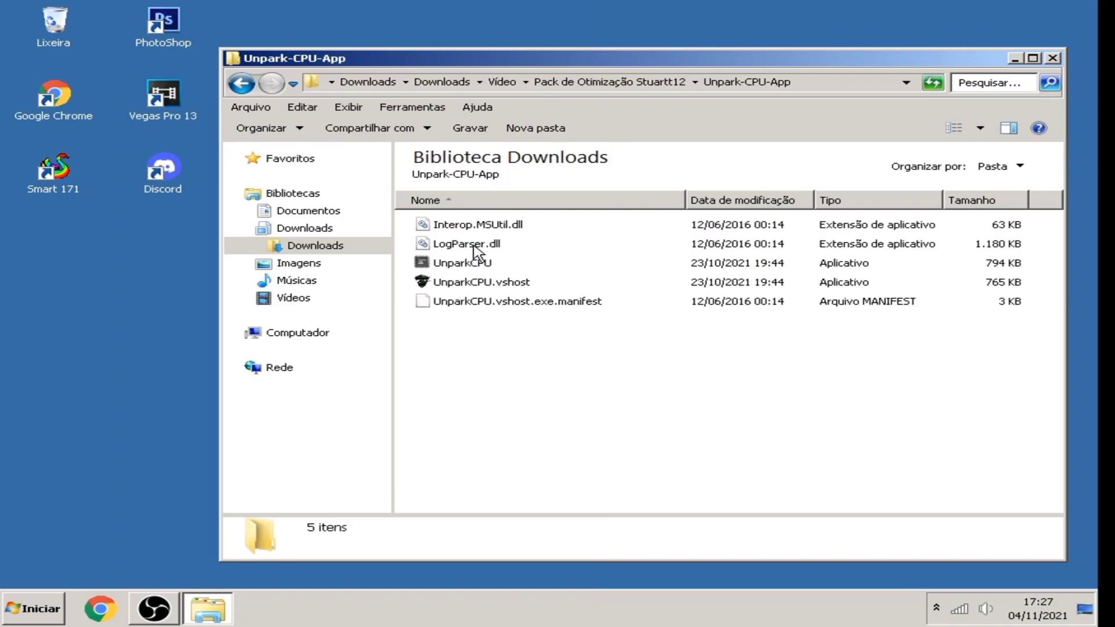
double_click(448, 264)
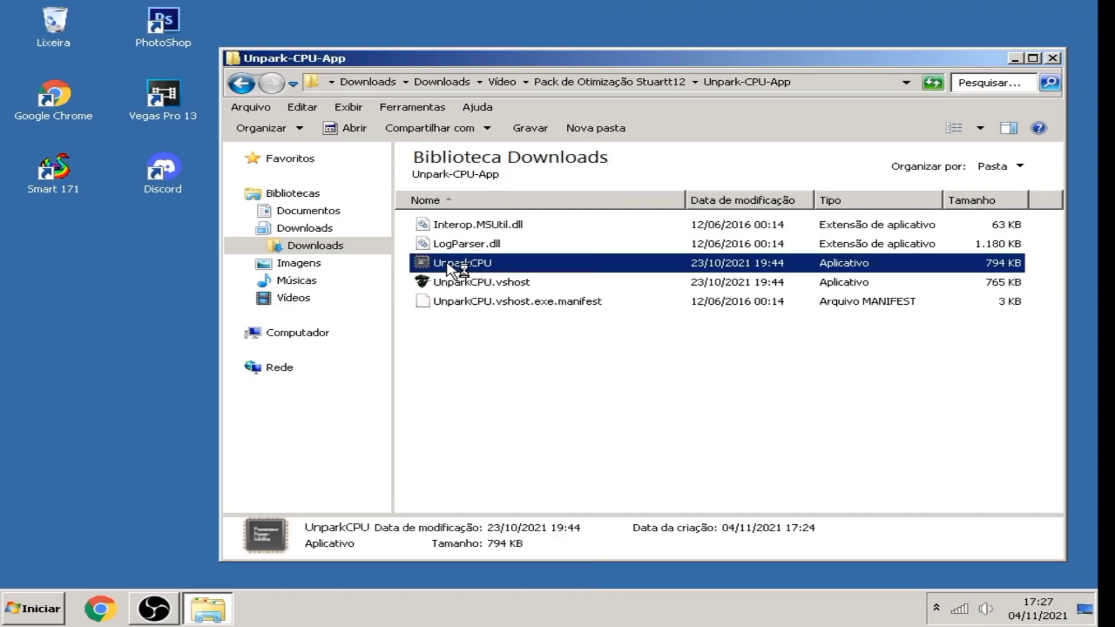
left_click(555, 82)
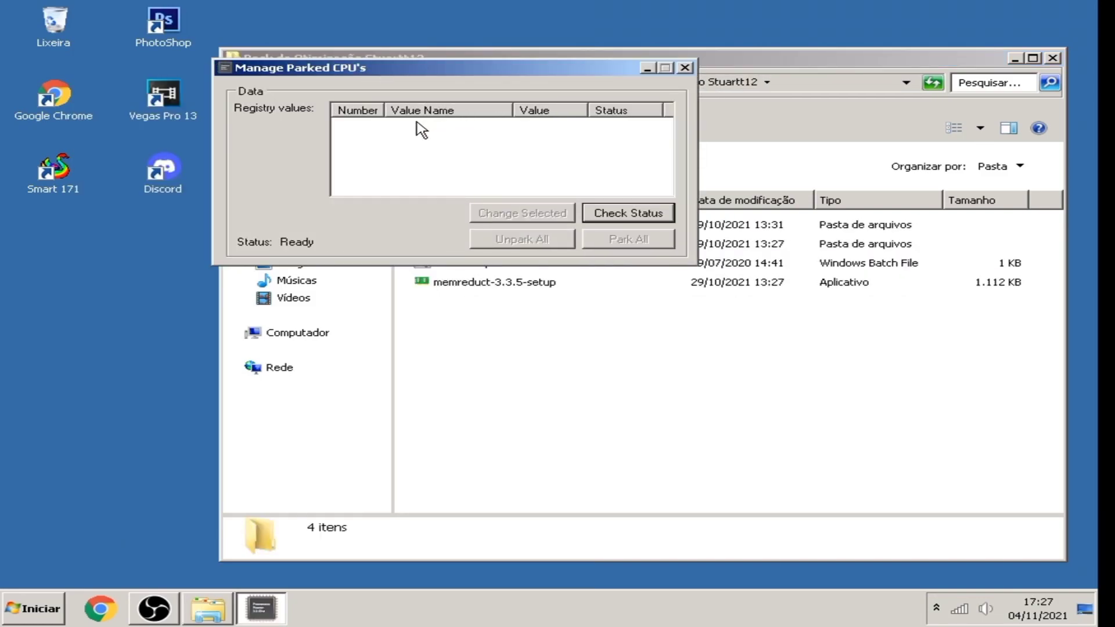
left_click(706, 274)
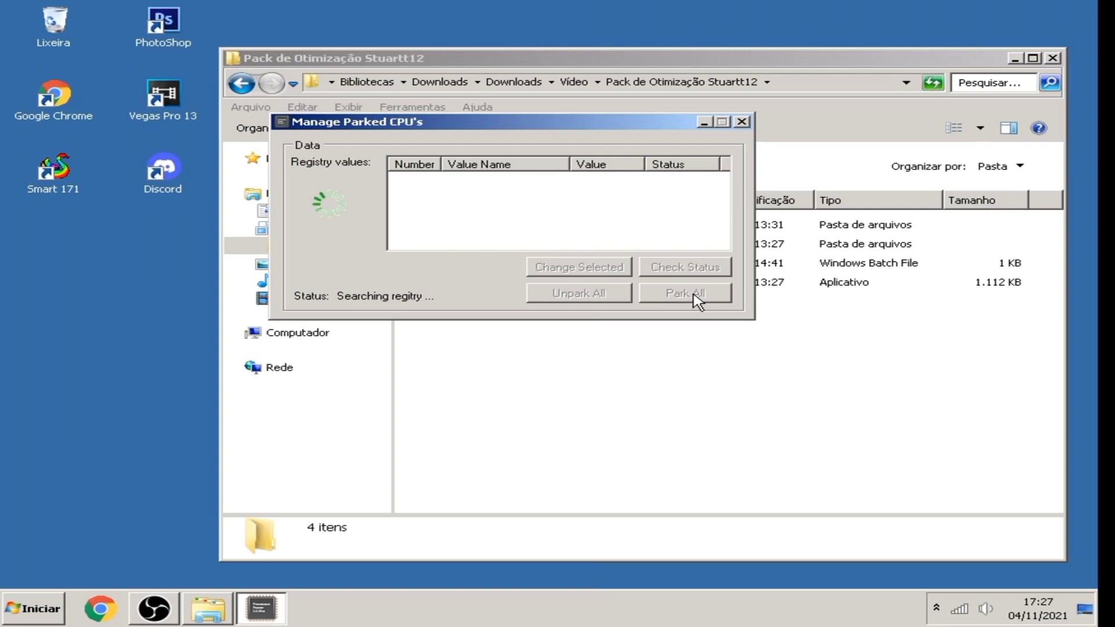
left_click_drag(618, 125, 681, 159)
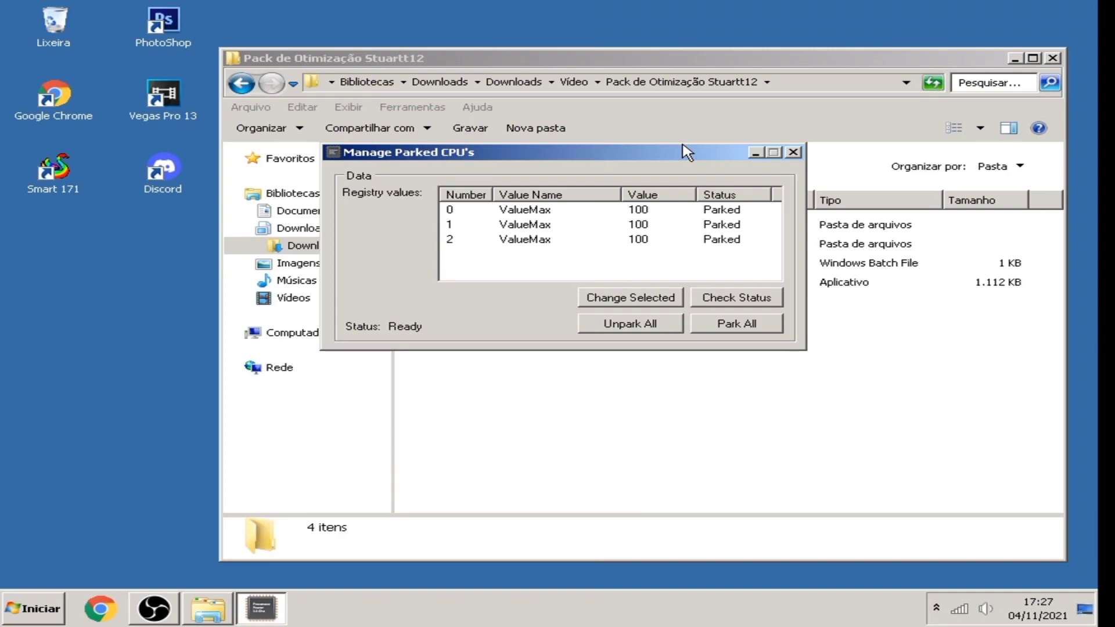
Unpark all listed CPU cores and close the Manage Parked CPU's window
left_click(650, 329)
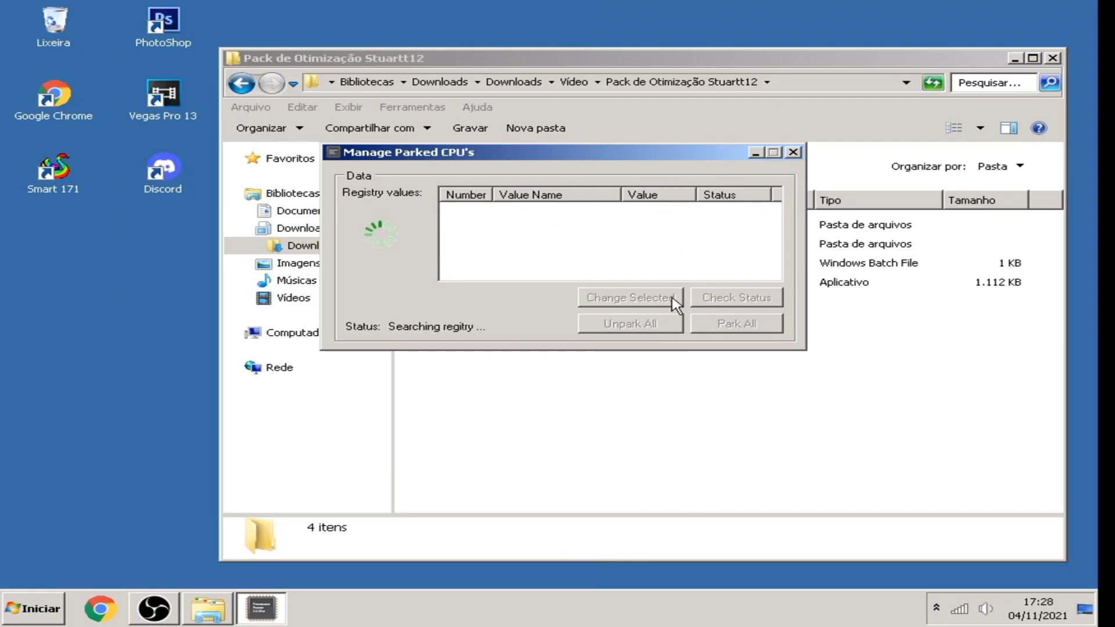
mouse_move(662, 156)
left_mouse_down()
mouse_move(740, 158)
mouse_move(652, 157)
mouse_move(706, 165)
mouse_move(675, 164)
left_mouse_up()
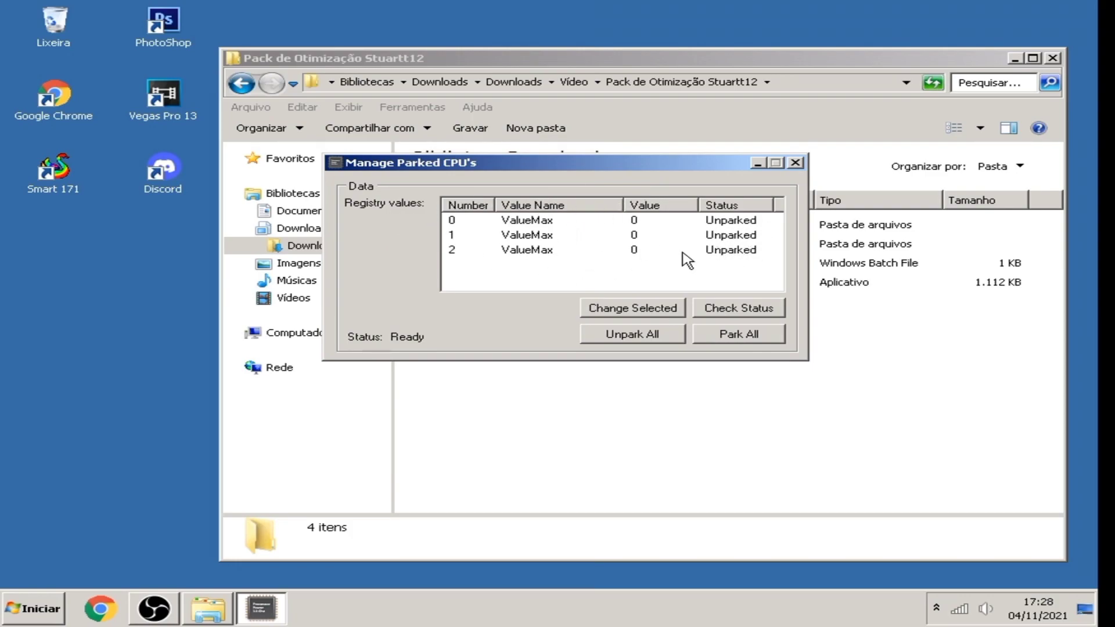
left_click(795, 162)
Open the Otimização pelo Regedit folder inside the optimization pack
left_click(503, 228)
double_click(503, 227)
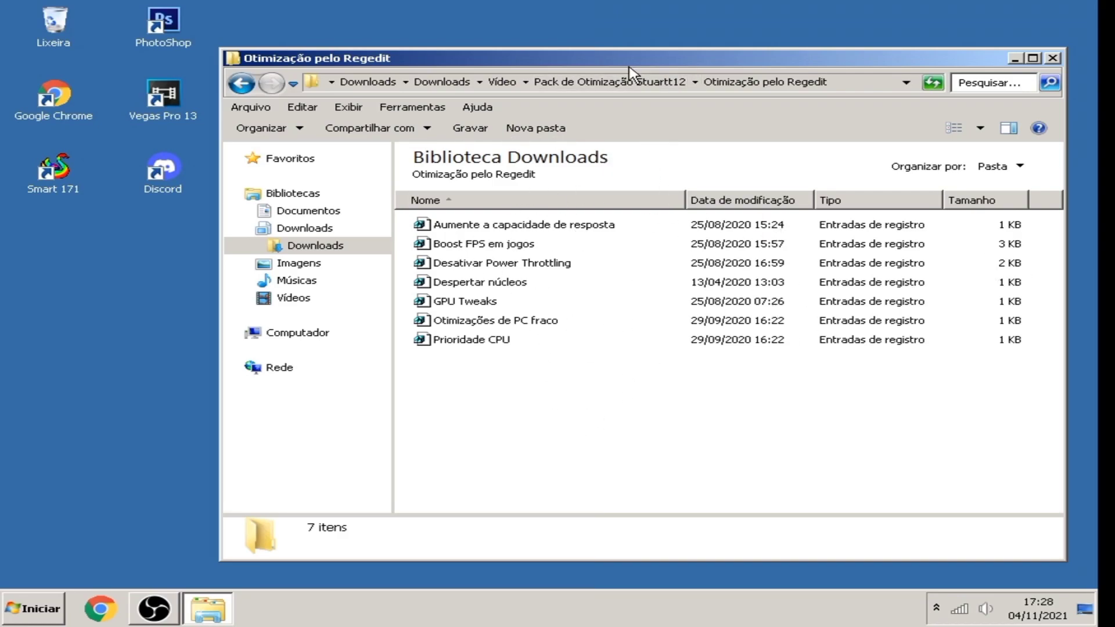
left_click_drag(613, 66, 579, 64)
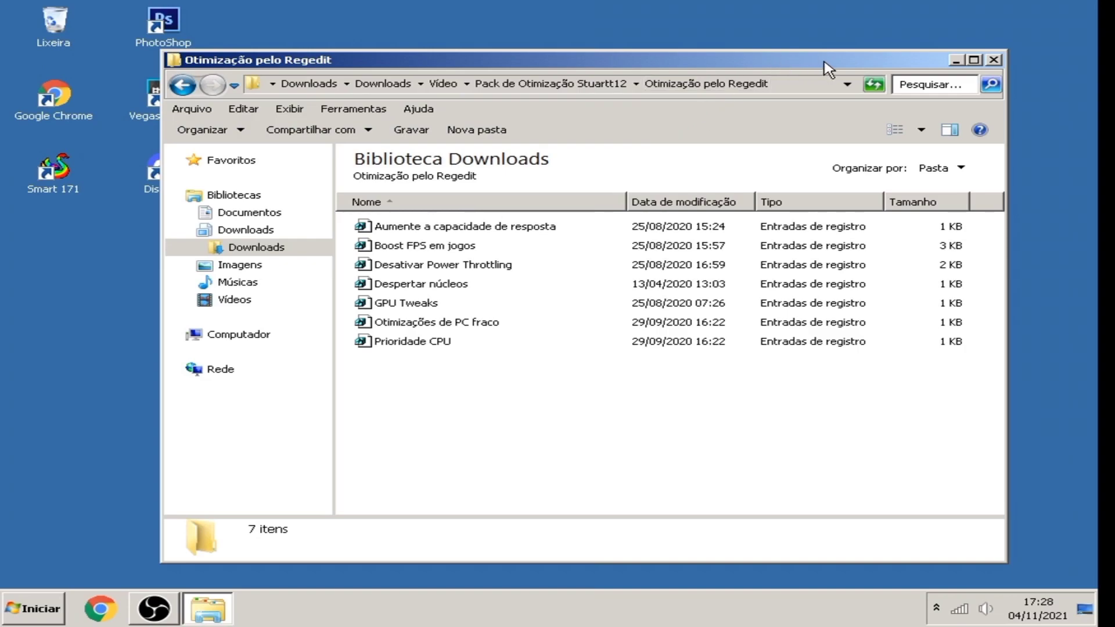
key("super")
key("super")
key("super")
key("super")
key("super")
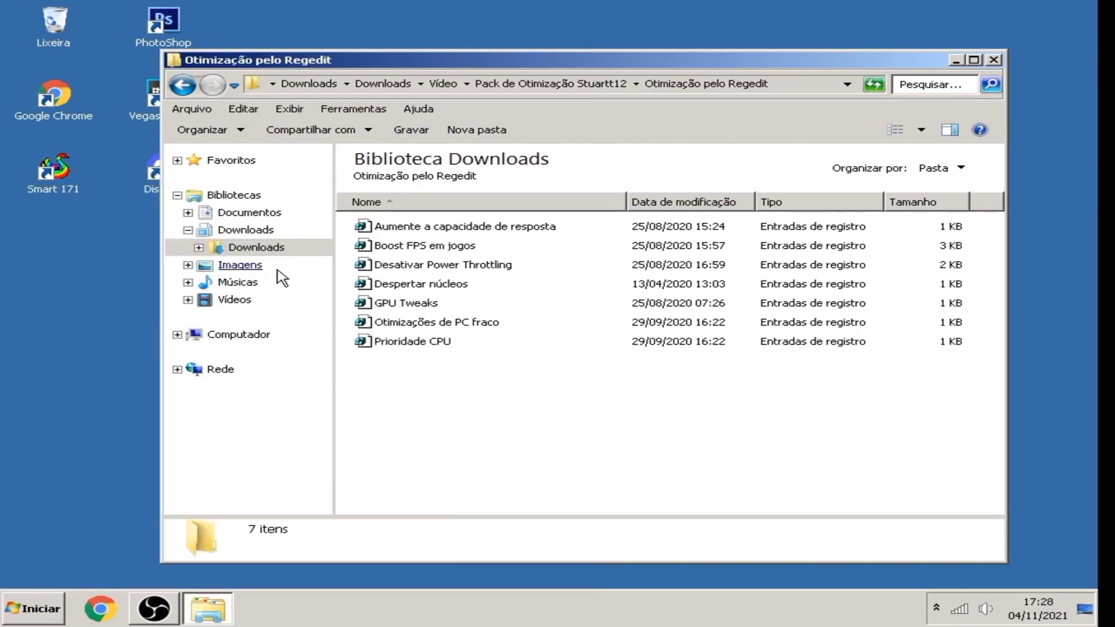
key("super")
key("super")
key("super")
key("super")
key("super")
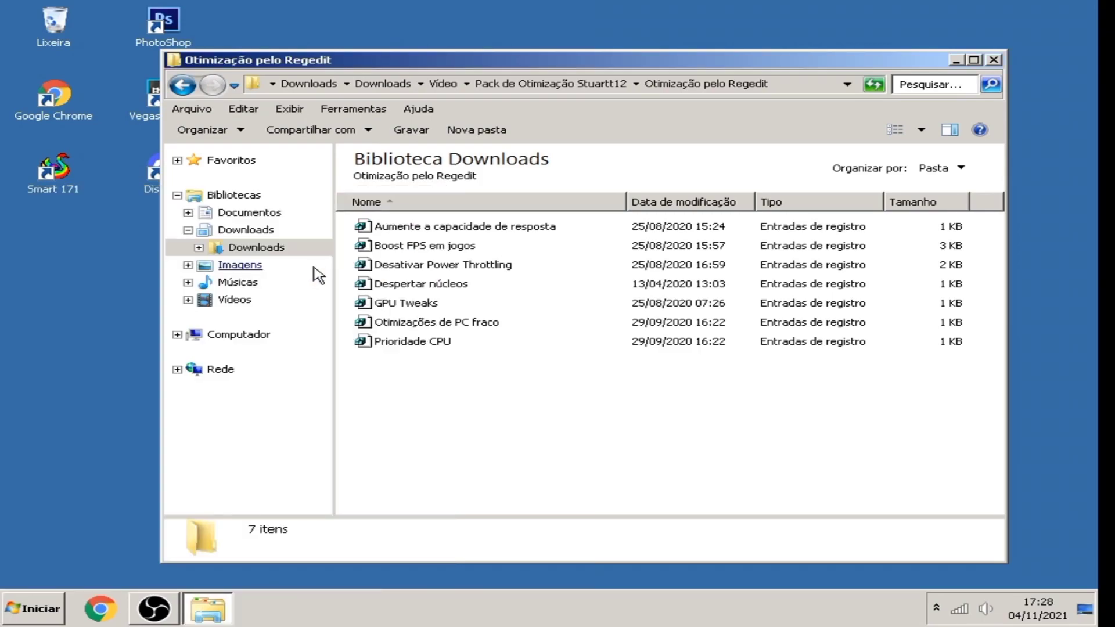
Merge the Aumente a capacidade de resposta and Boost FPS em jogos files into the Registry, accepting each confirmation
double_click(438, 231)
left_click(708, 330)
left_click(799, 312)
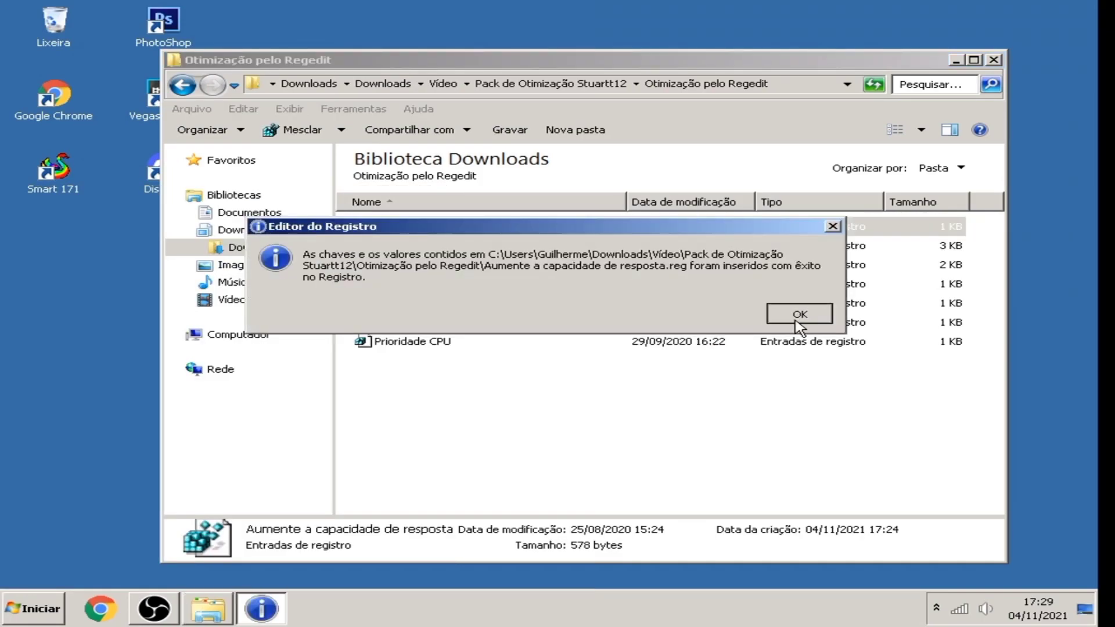
double_click(426, 247)
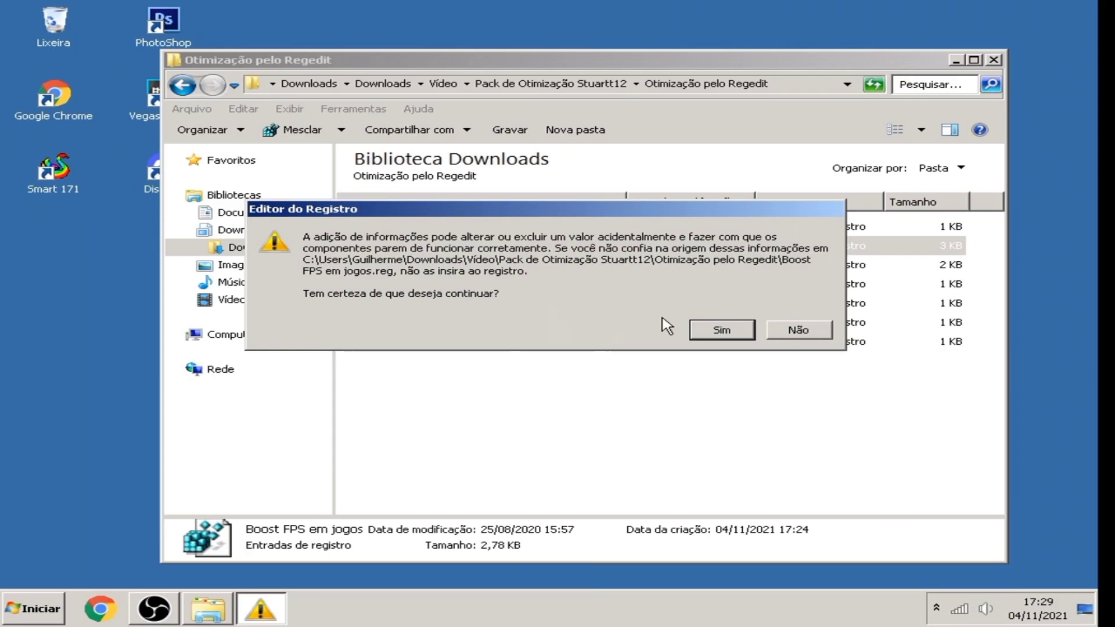
left_click(708, 331)
left_click(775, 312)
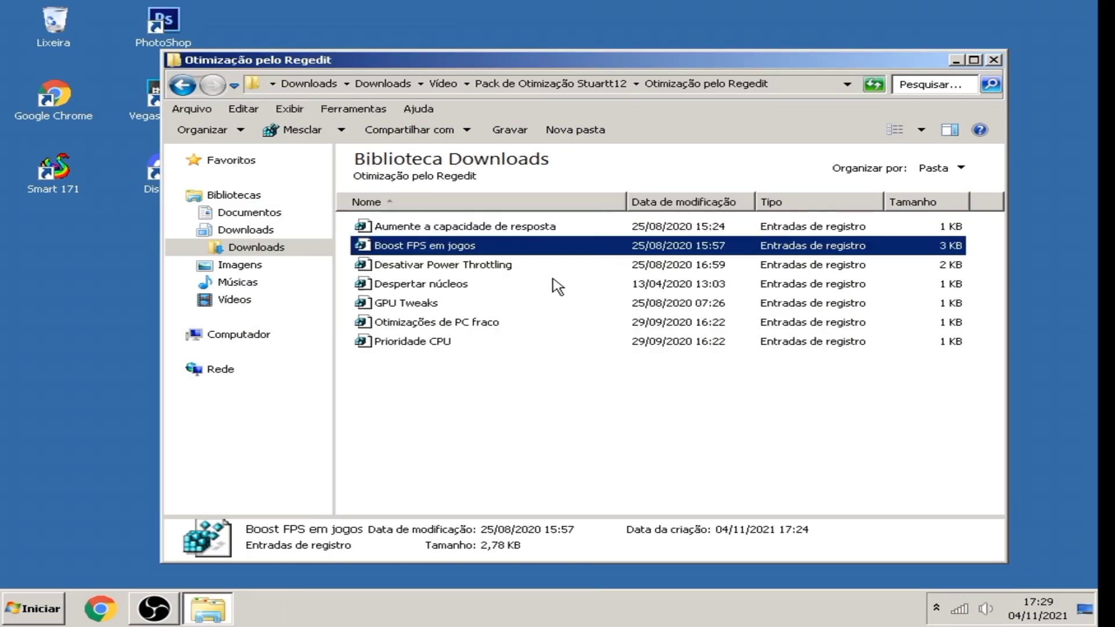
Add the Desativar Power Throttling and Despertar núcleos entries to the Registry and confirm both
double_click(475, 269)
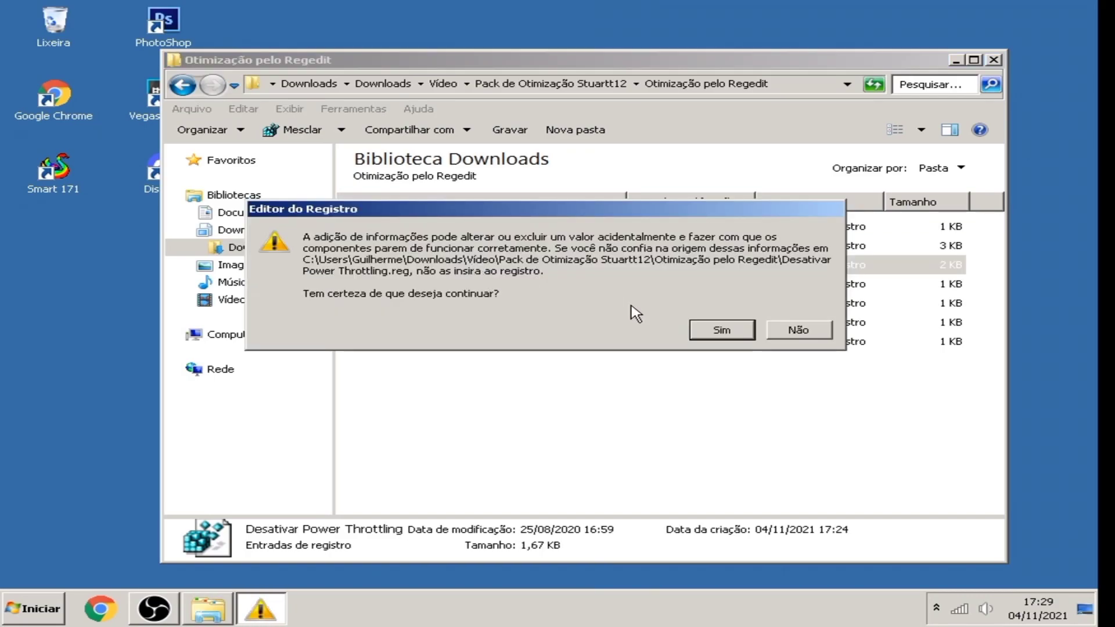
left_click(714, 330)
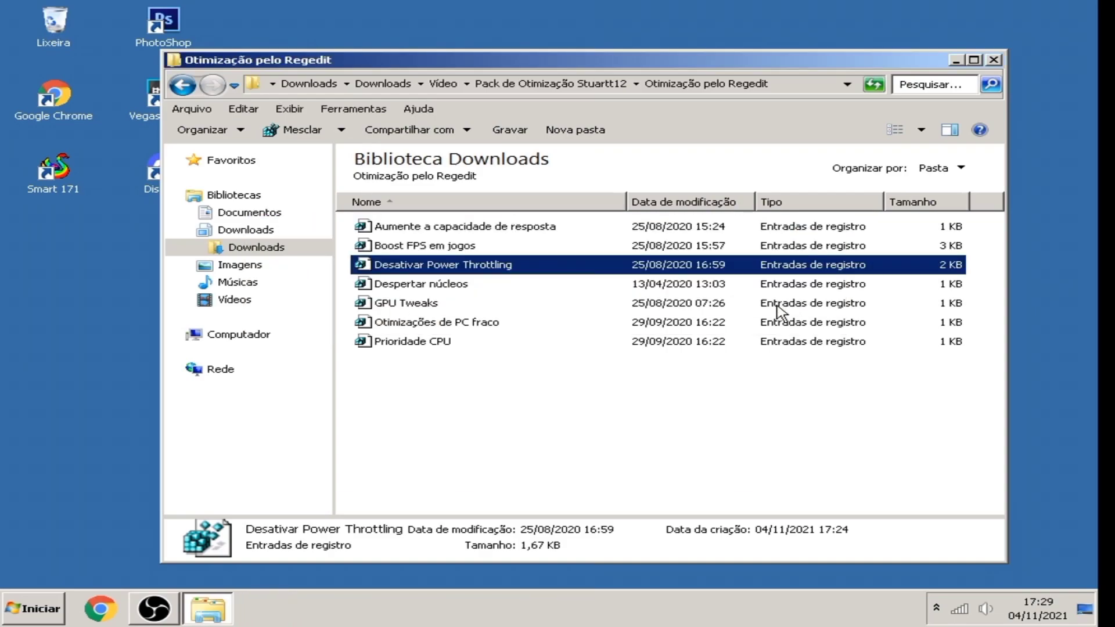
double_click(446, 286)
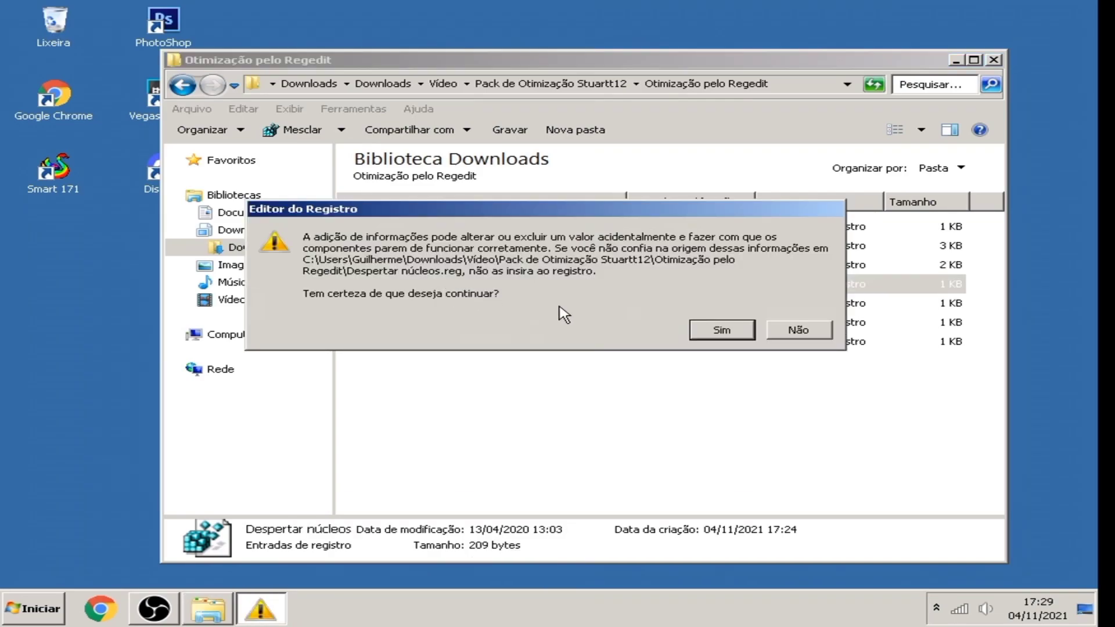
left_click(723, 329)
left_click(796, 307)
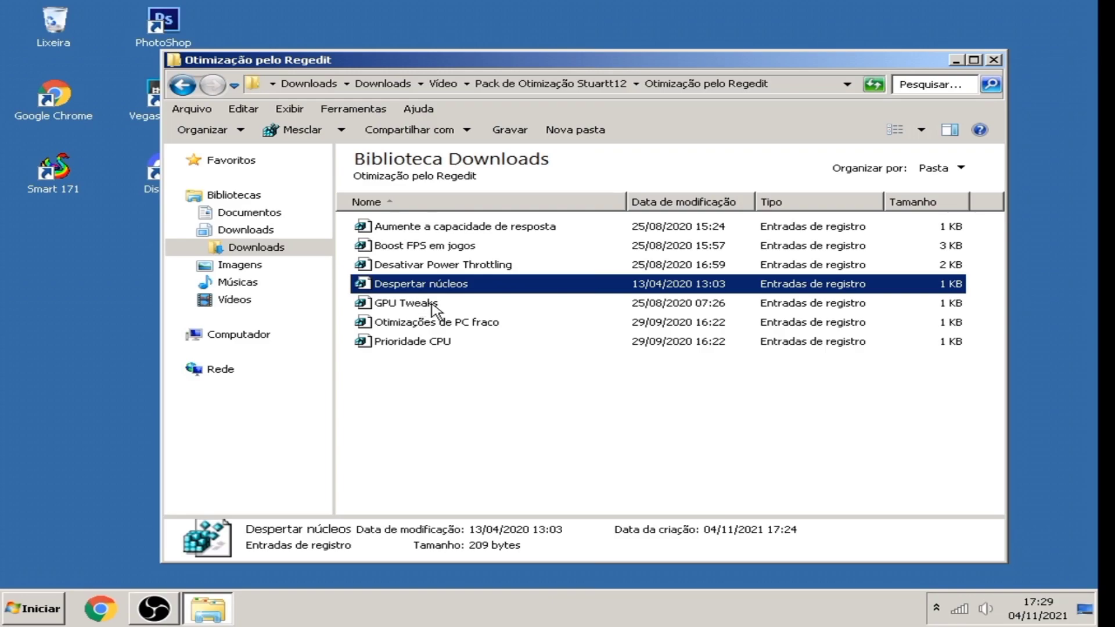
Merge the GPU Tweaks and Otimizações de PC fraco files into the Registry and confirm both
double_click(407, 308)
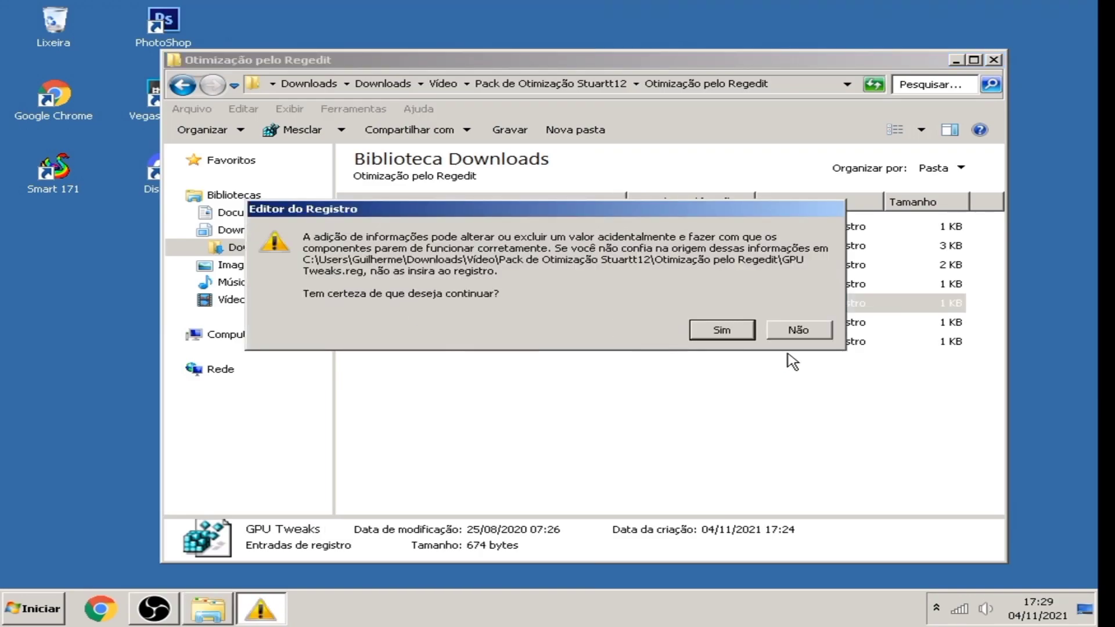
left_click(739, 334)
left_click(776, 311)
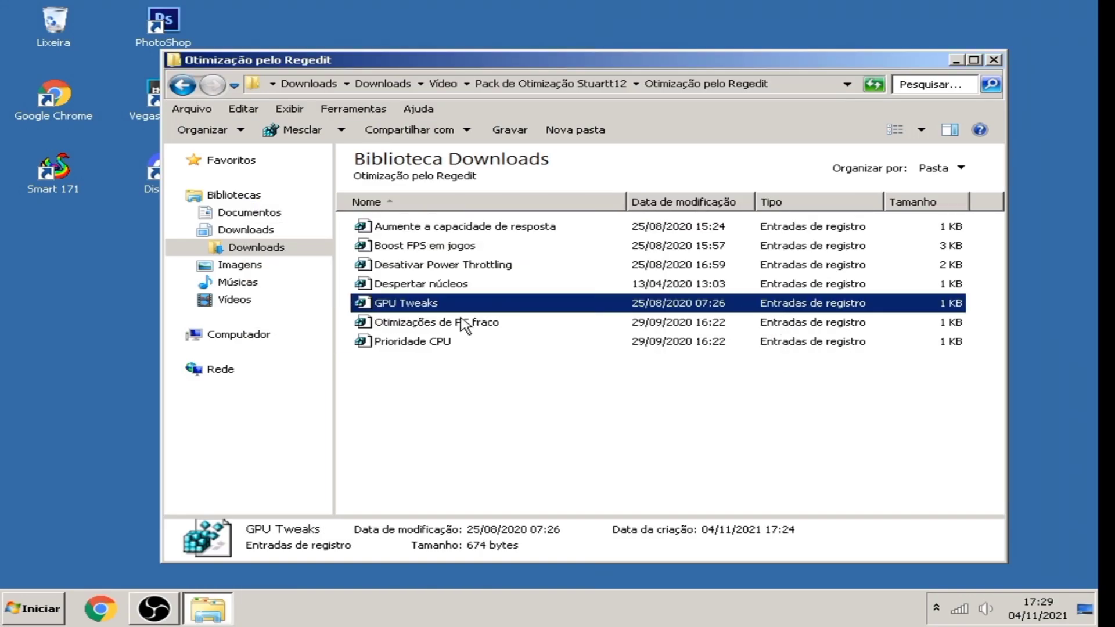
double_click(442, 325)
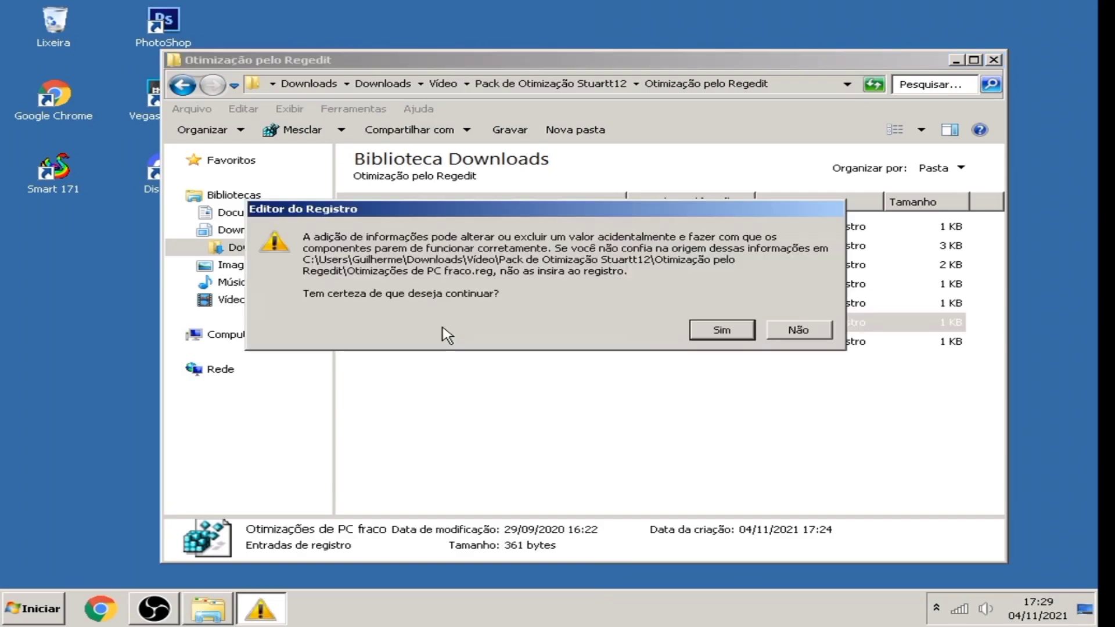
left_click(720, 331)
left_click(786, 307)
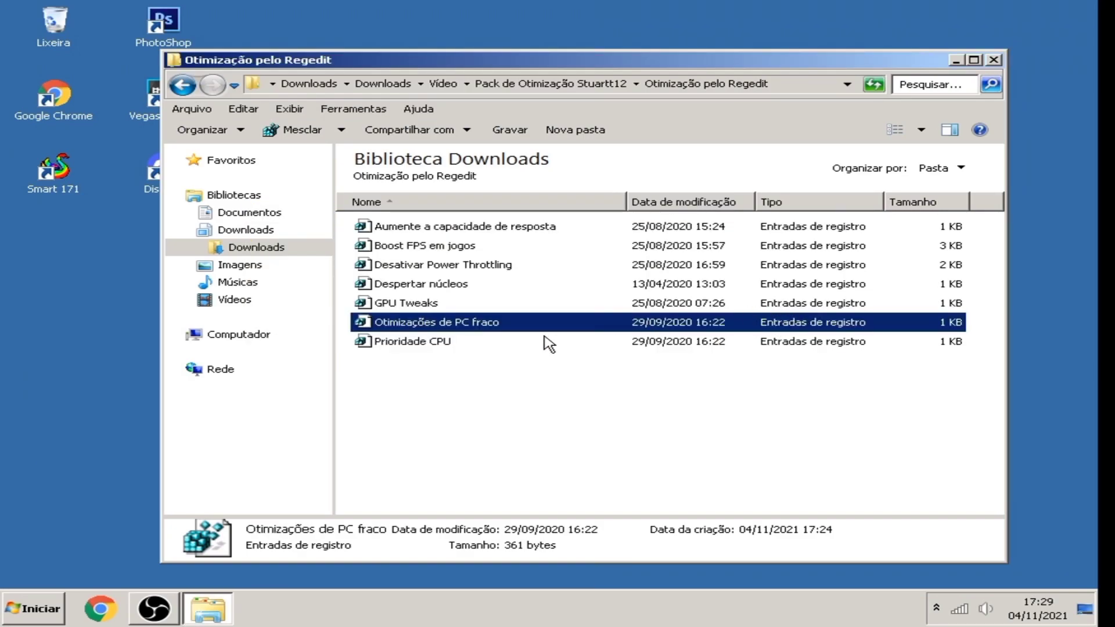
Merge the Prioridade CPU file into the Registry and refresh the folder view
double_click(419, 347)
left_click(716, 328)
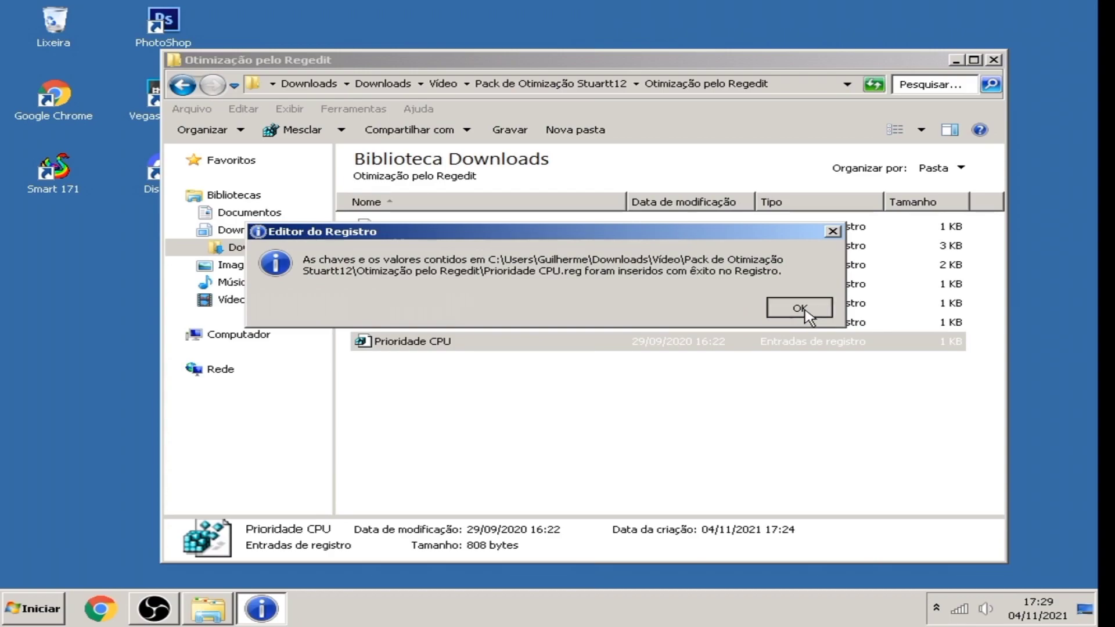
left_click(802, 309)
left_click(520, 473)
right_click(822, 450)
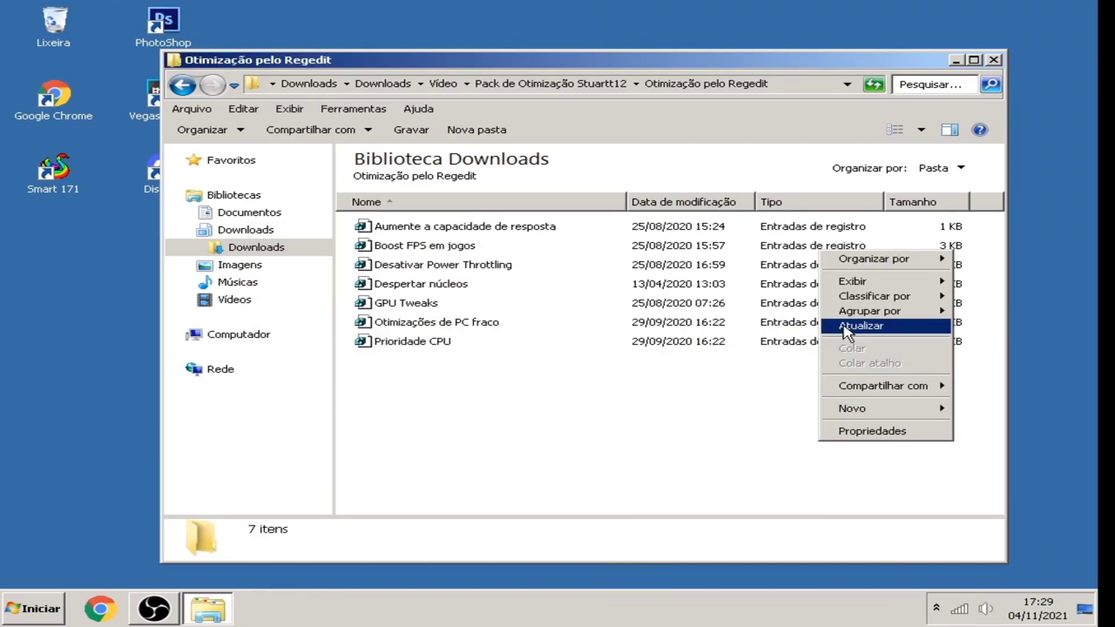
left_click(883, 323)
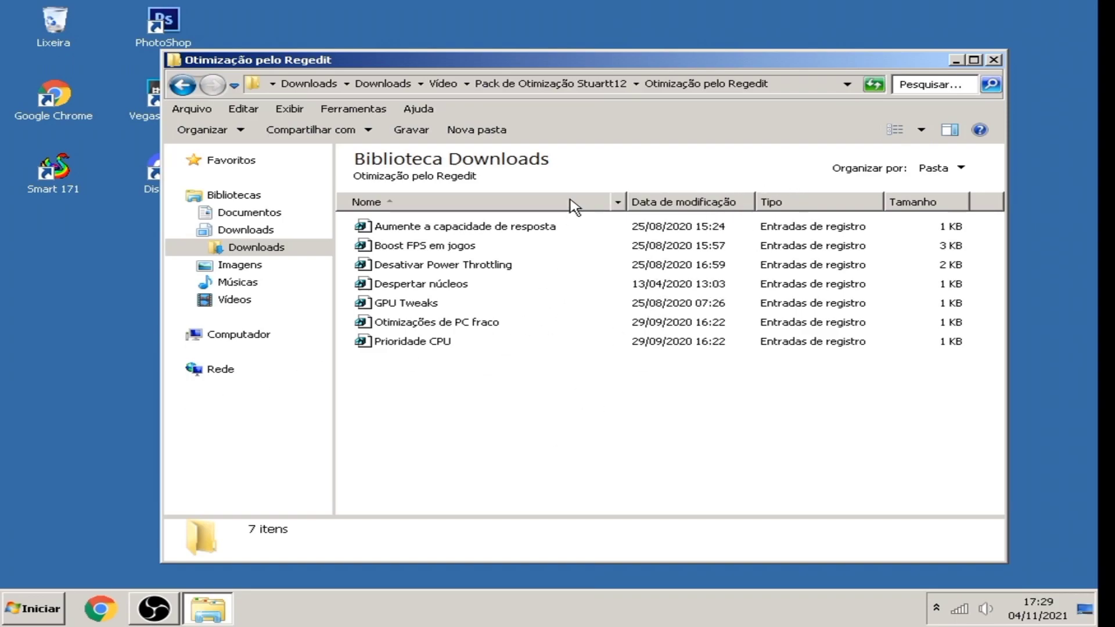
Return to the pack folder and delete the Otimização pelo Regedit folder and the memreduct-3.3.5-setup installer
key("BackSpace")
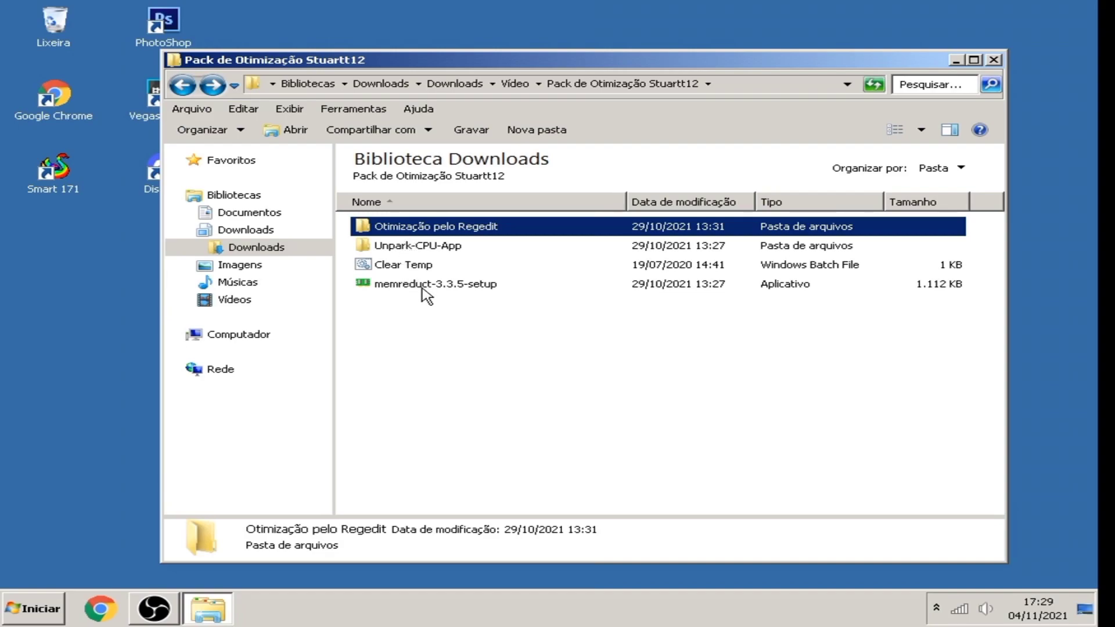
left_click(430, 227)
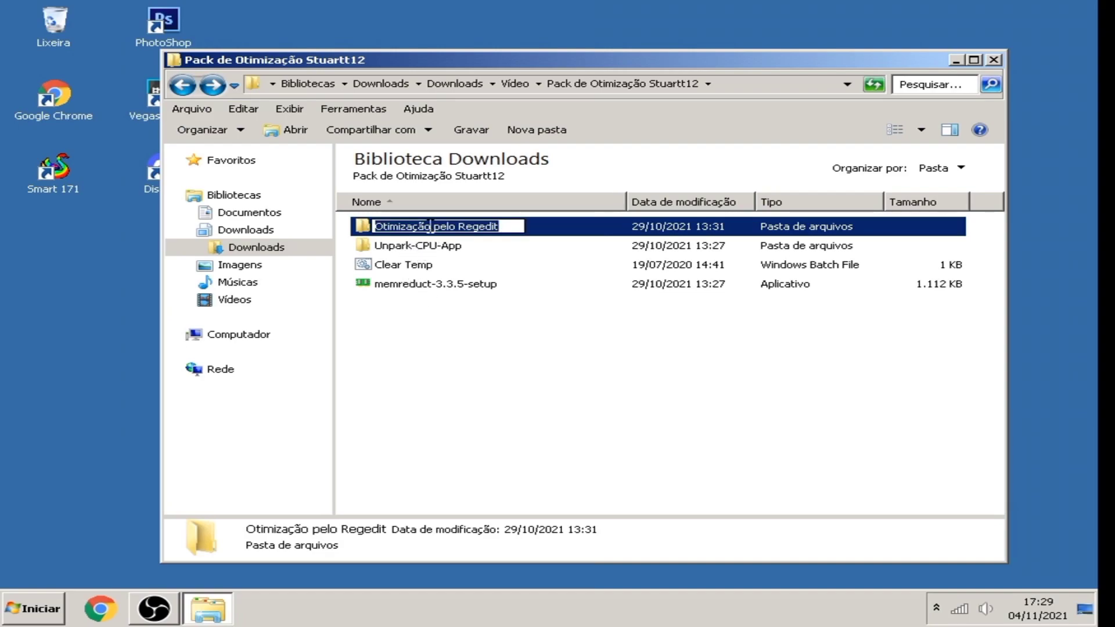
left_click(437, 307)
left_click(446, 287)
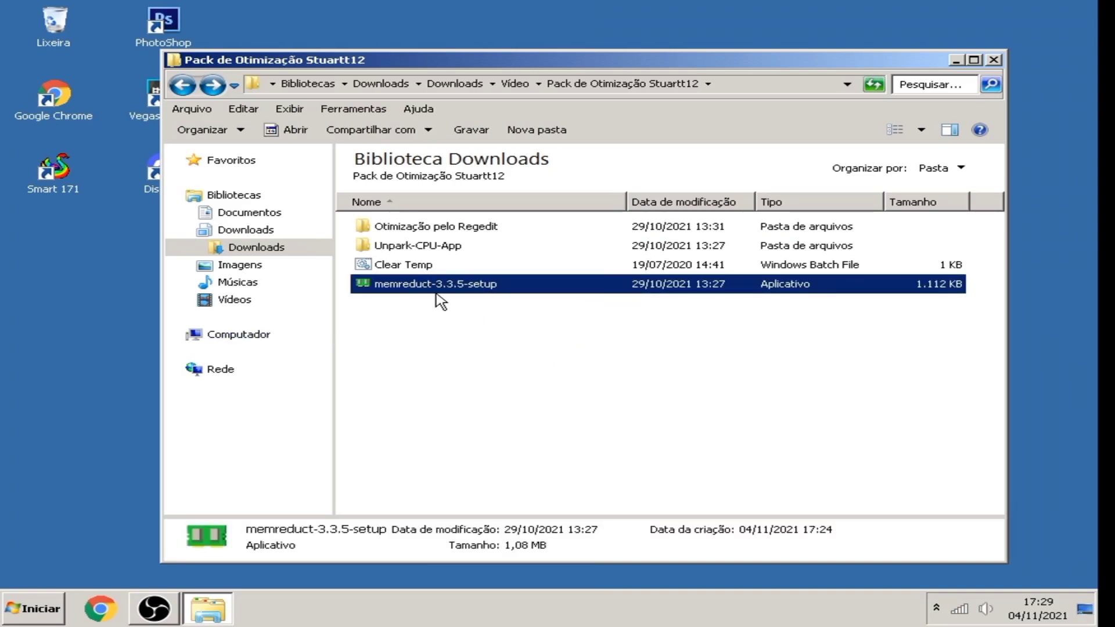
left_click(436, 230, "ctrl")
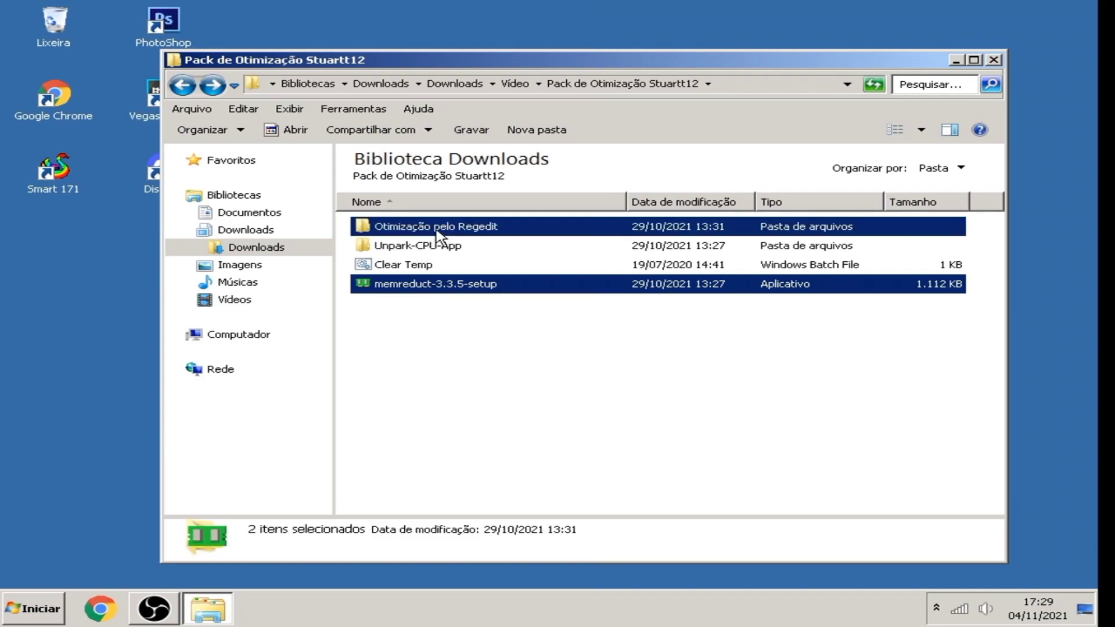
key("Delete")
key("Return")
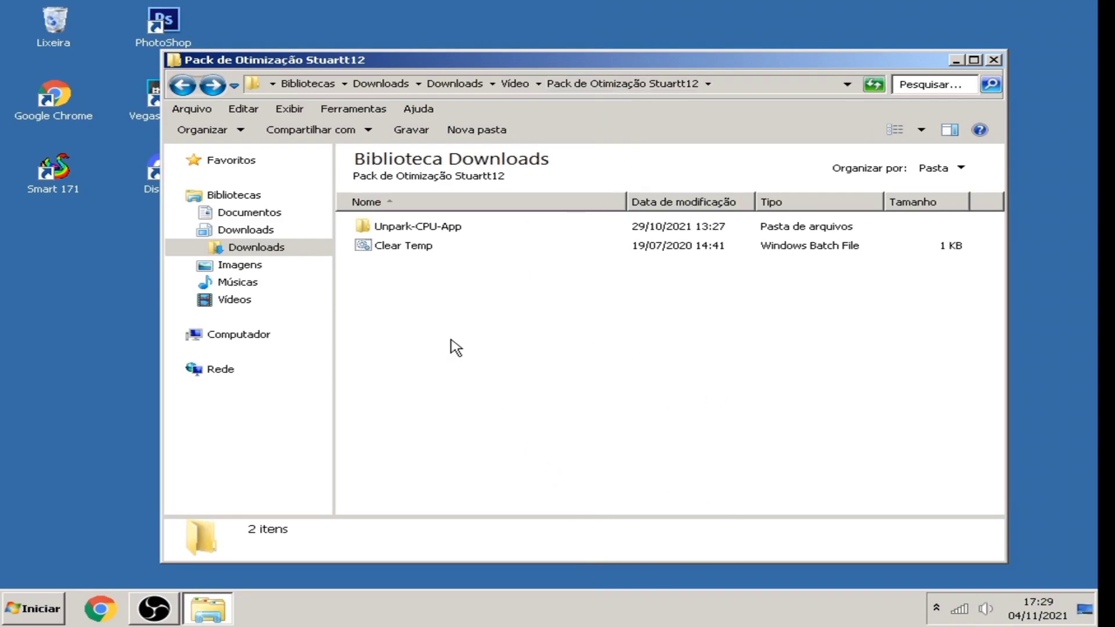
View the contents of the Unpark-CPU-App folder and return to the pack folder
double_click(403, 226)
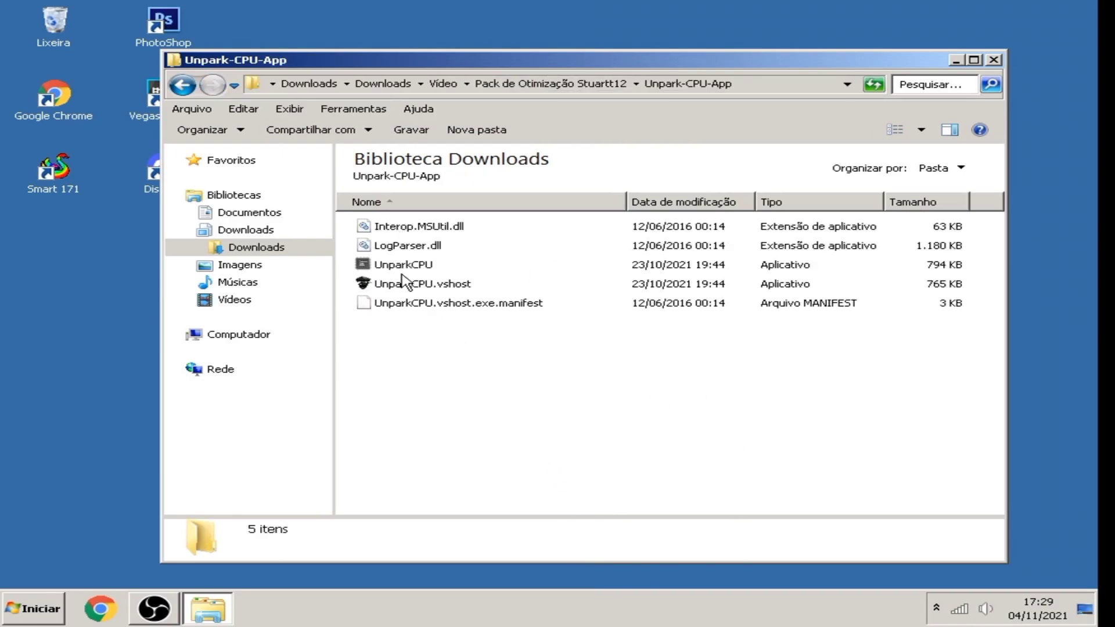
key("BackSpace")
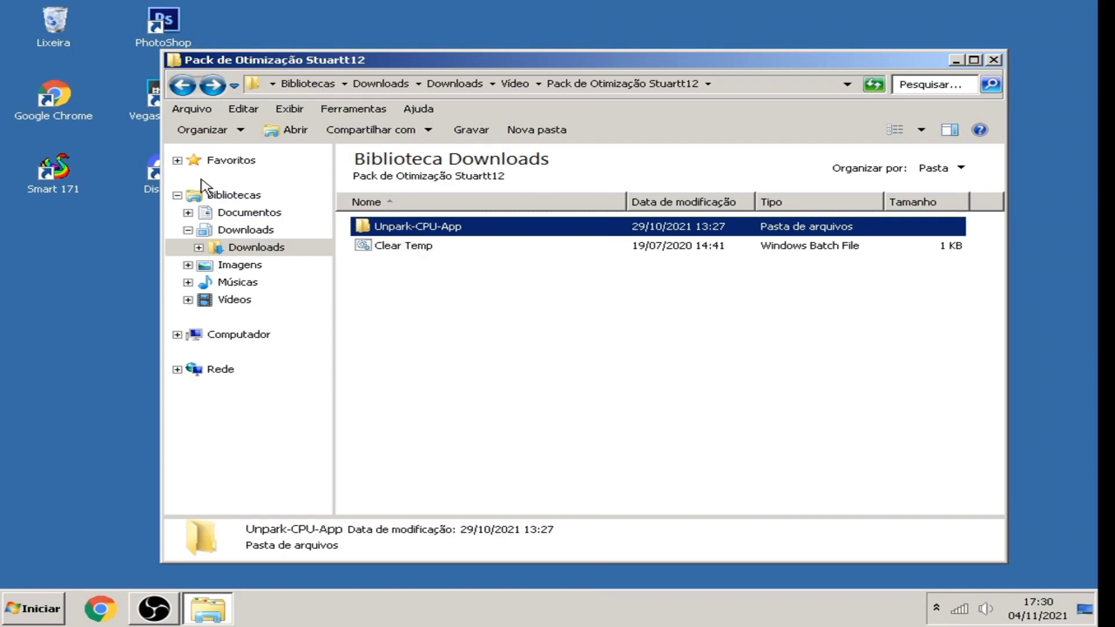
Empty the Recycle Bin and return to the Vídeo folder
right_click(53, 35)
left_click(111, 58)
left_click(639, 320)
key("BackSpace")
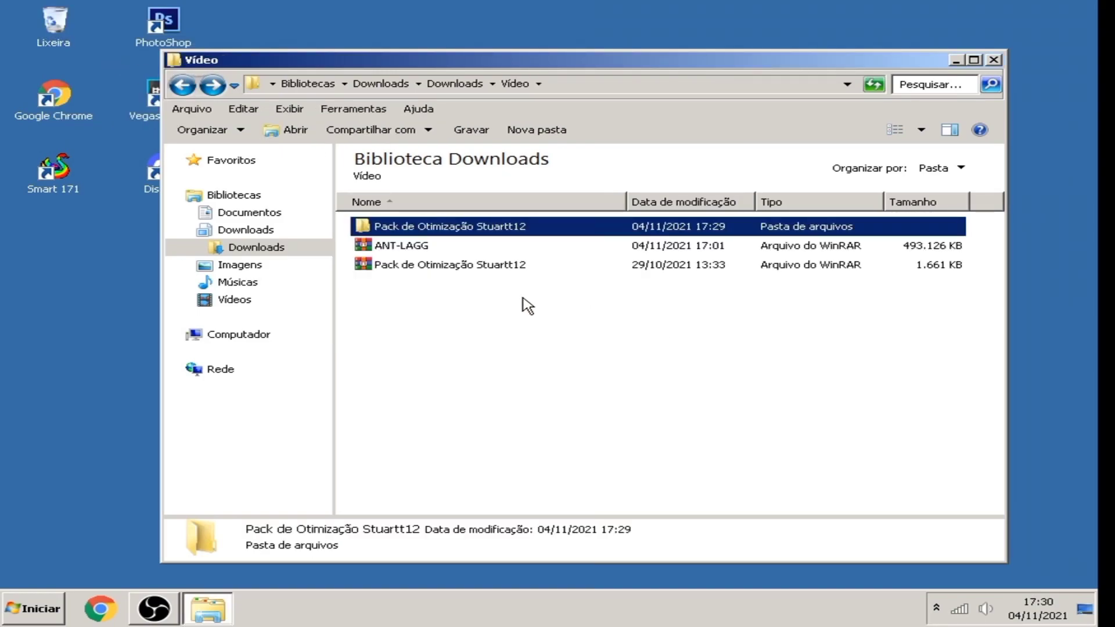
Extract the ANT-LAGG archive directly into the Vídeo folder
left_click(410, 251)
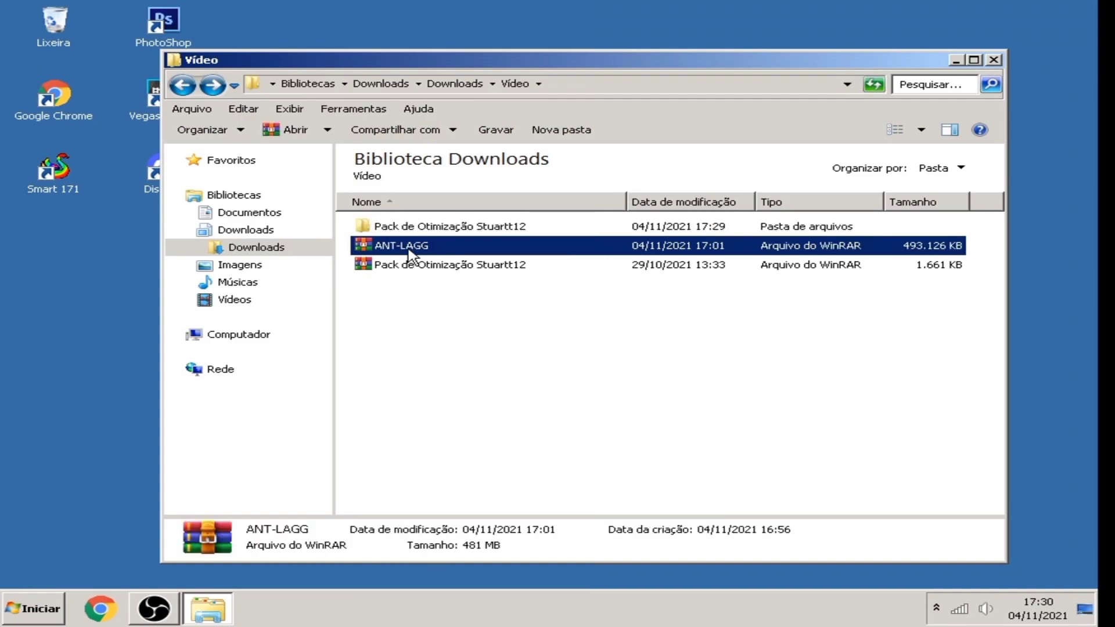
right_click(410, 254)
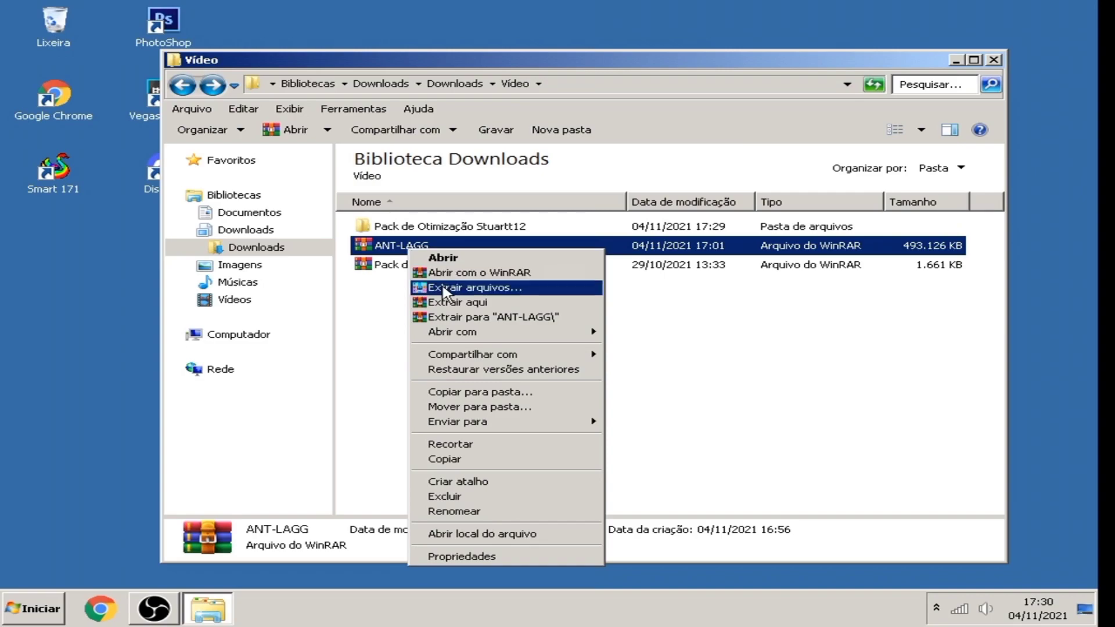
left_click(472, 302)
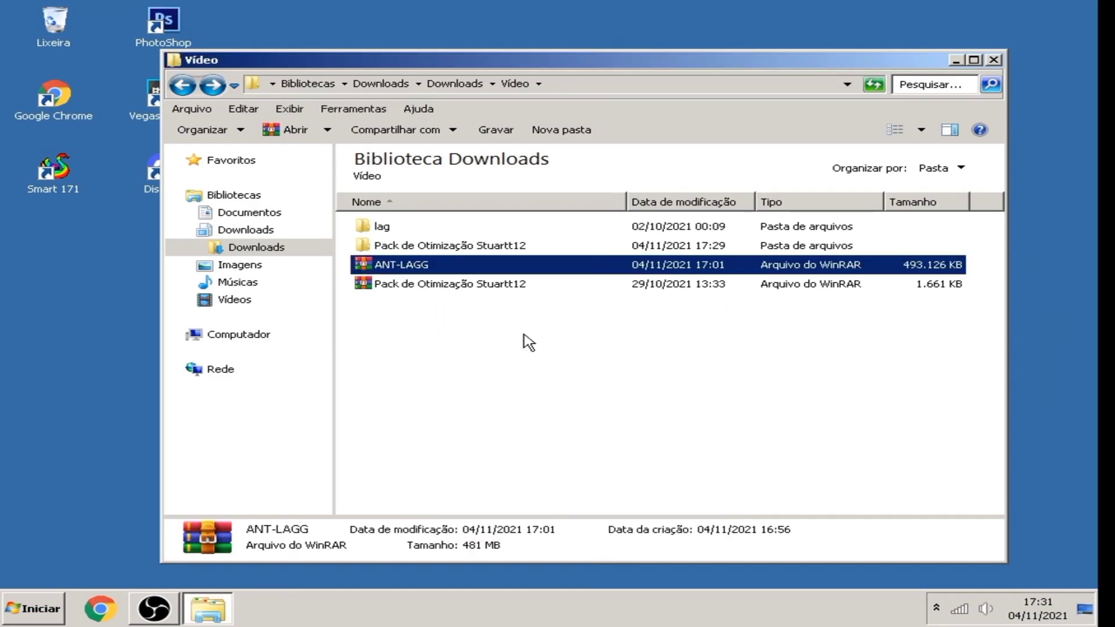
Open the extracted lag folder and copy all of its files and subfolders
double_click(382, 228)
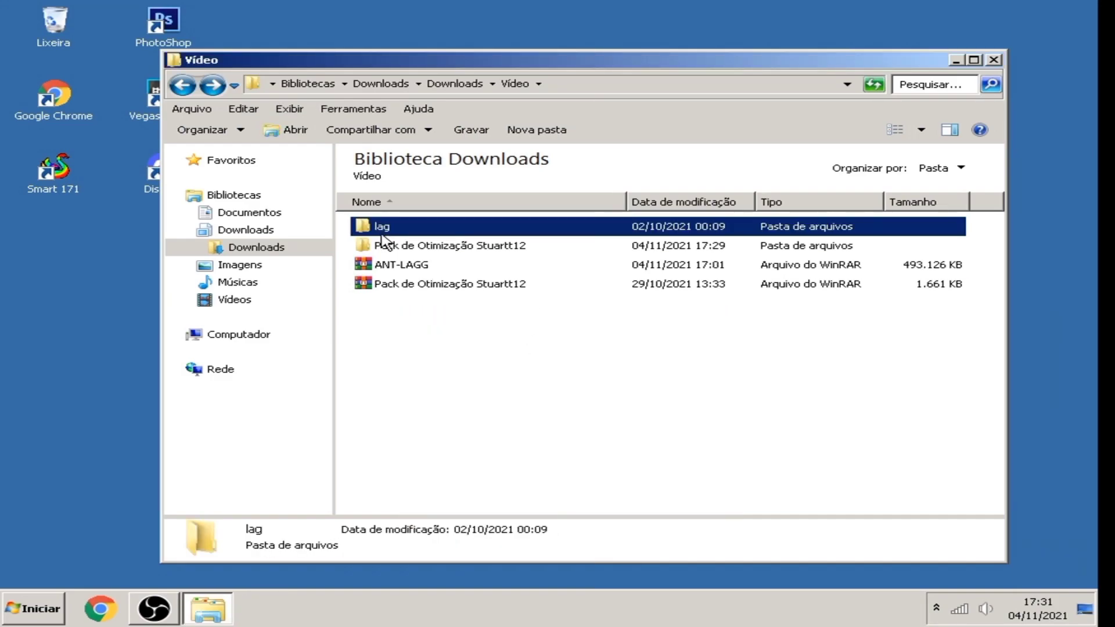
scroll(510, 300, "down", 2)
scroll(515, 306, "up", 2)
scroll(515, 306, "down", 2)
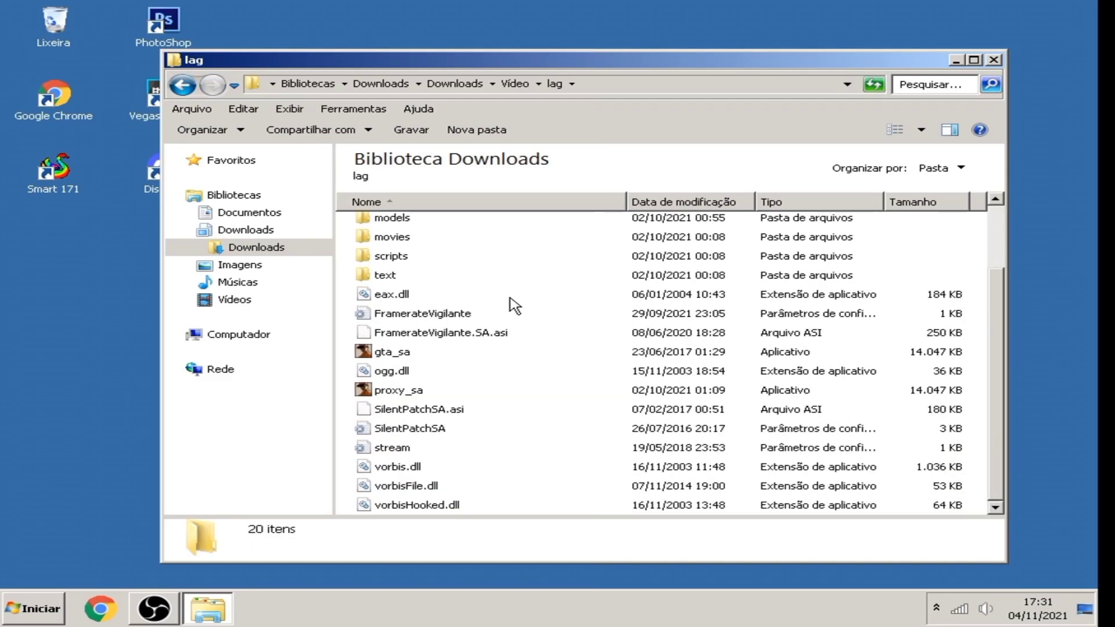
key("ctrl+a")
scroll(515, 306, "up", 2)
scroll(515, 306, "down", 2)
scroll(510, 294, "up", 2)
scroll(510, 294, "down", 2)
scroll(510, 294, "up", 2)
right_click(510, 295)
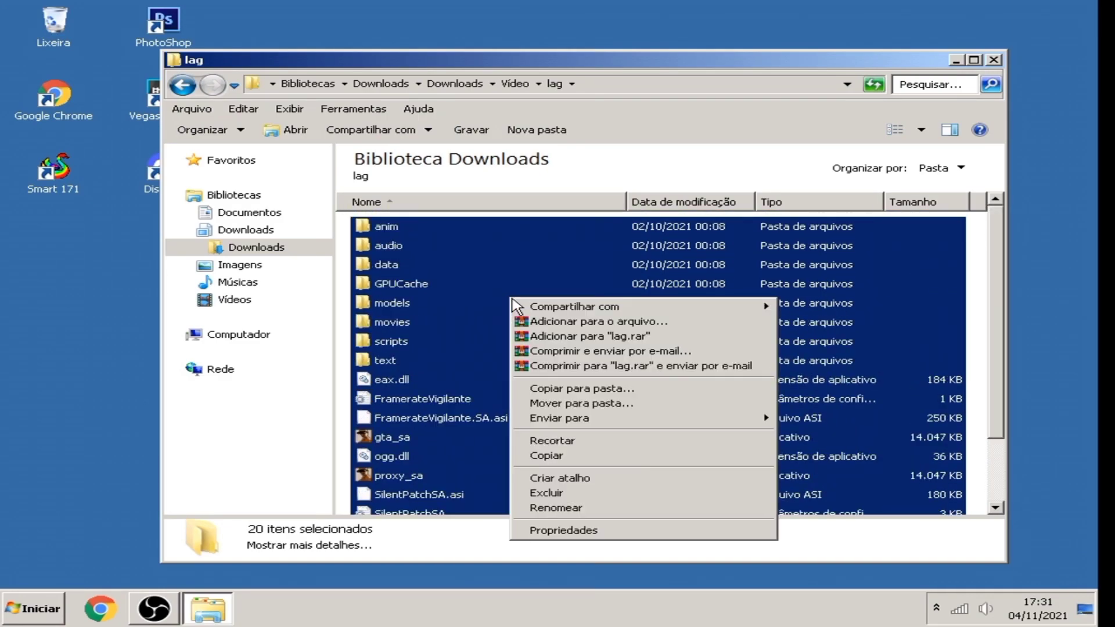
left_click(546, 456)
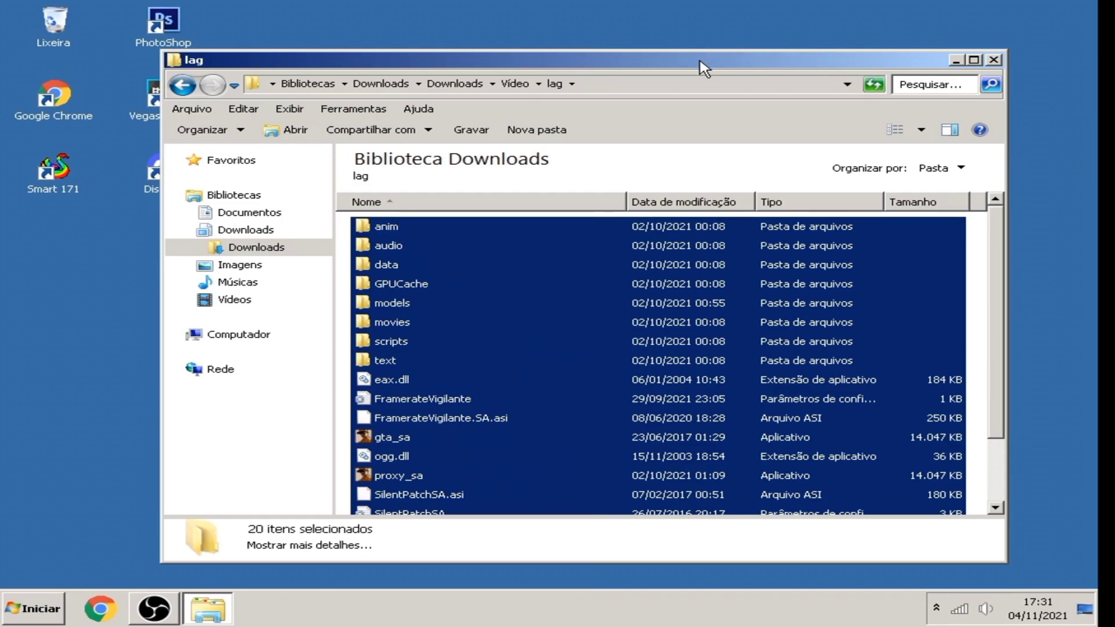
Open the GTA San Andreas installation folder under Rockstar Games in Arquivos de Programas (x86) on drive C
left_click_drag(700, 61, 688, 53)
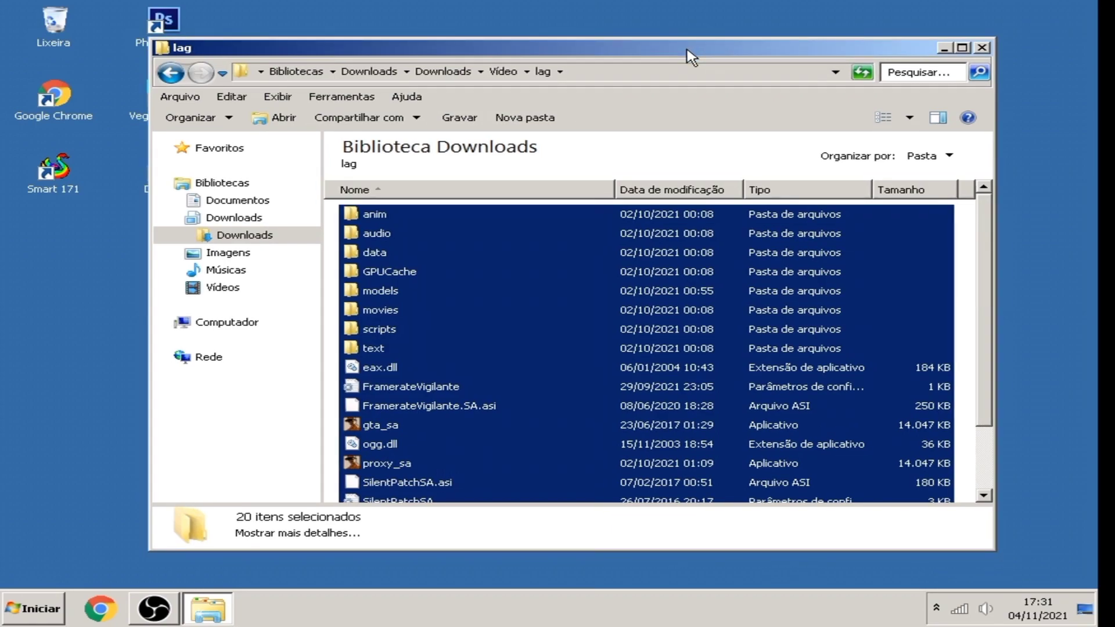
left_click(224, 324)
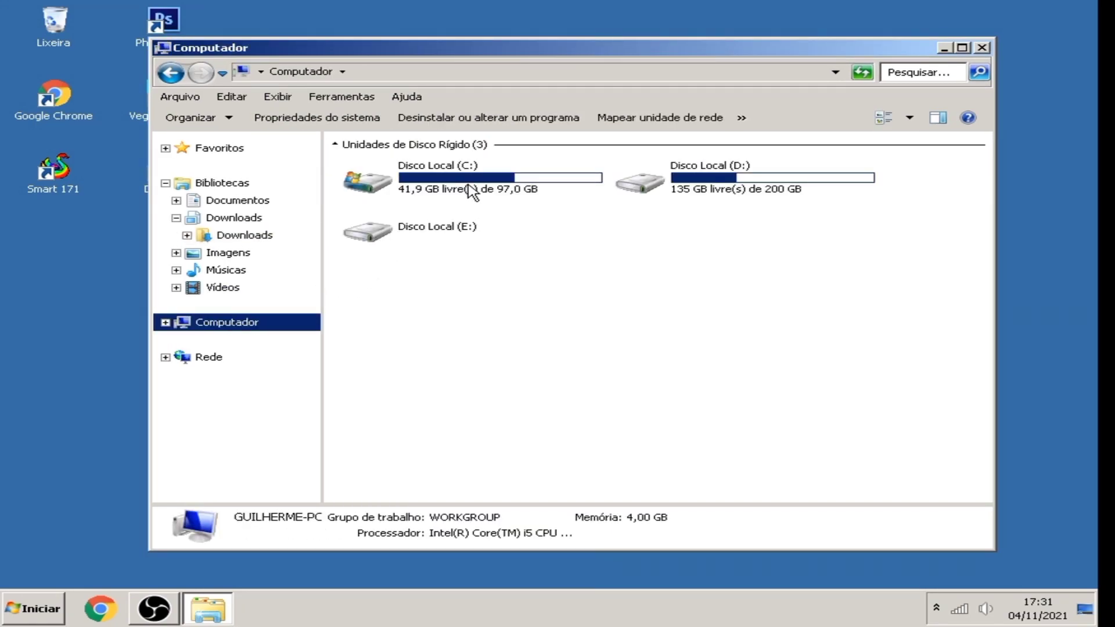
double_click(469, 197)
double_click(468, 221)
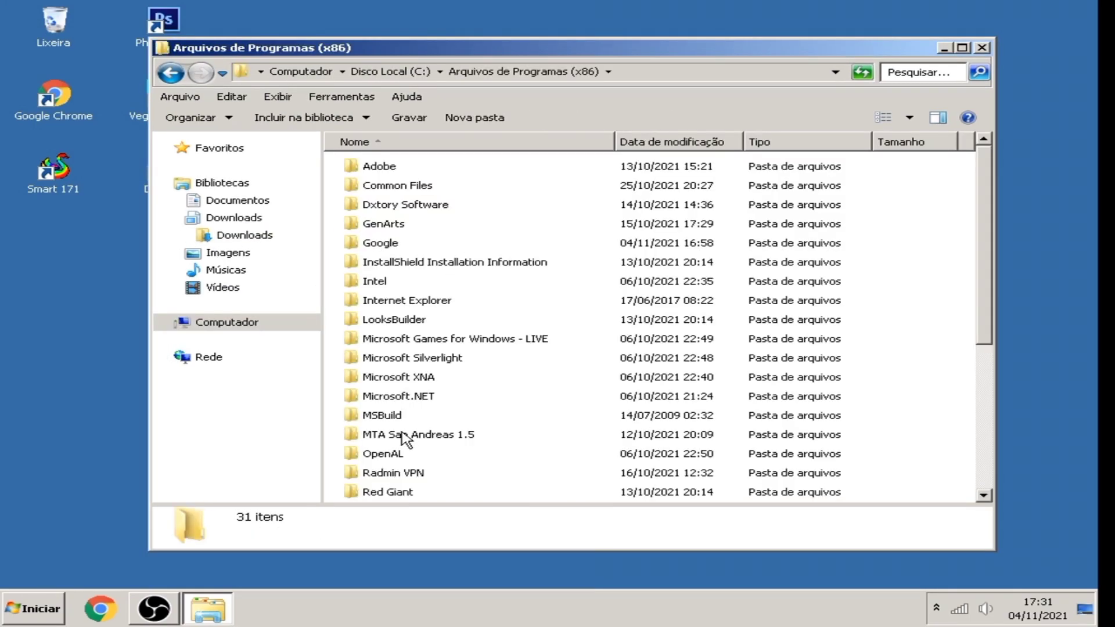
scroll(407, 438, "down", 3)
double_click(420, 382)
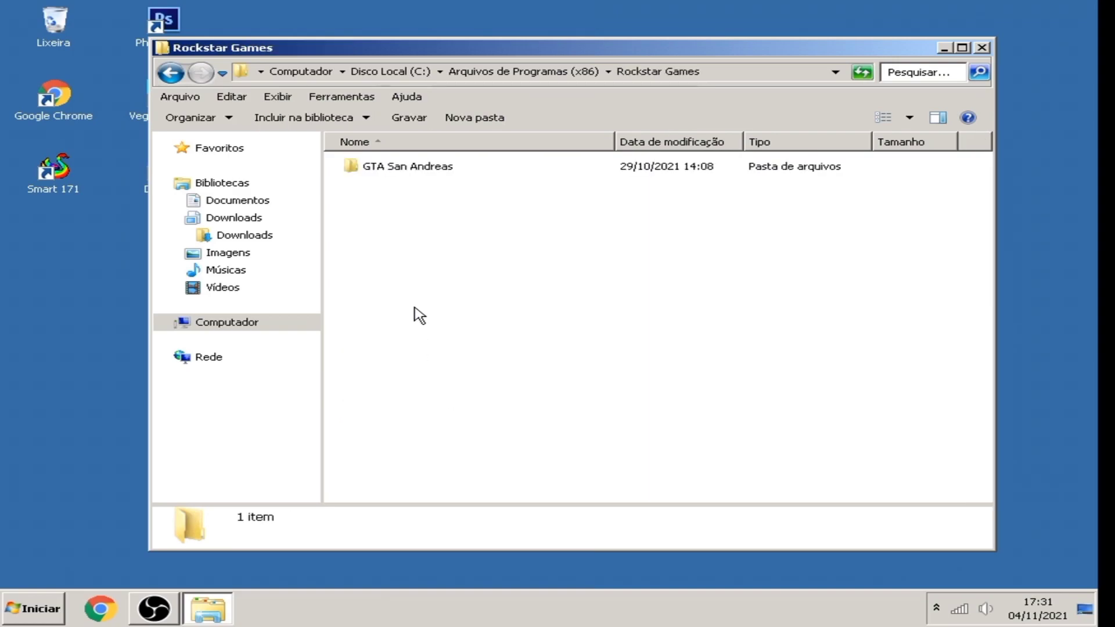
double_click(426, 172)
Examine the files in the GTA San Andreas folder and the commands available for pasting there
scroll(490, 421, "down", 4)
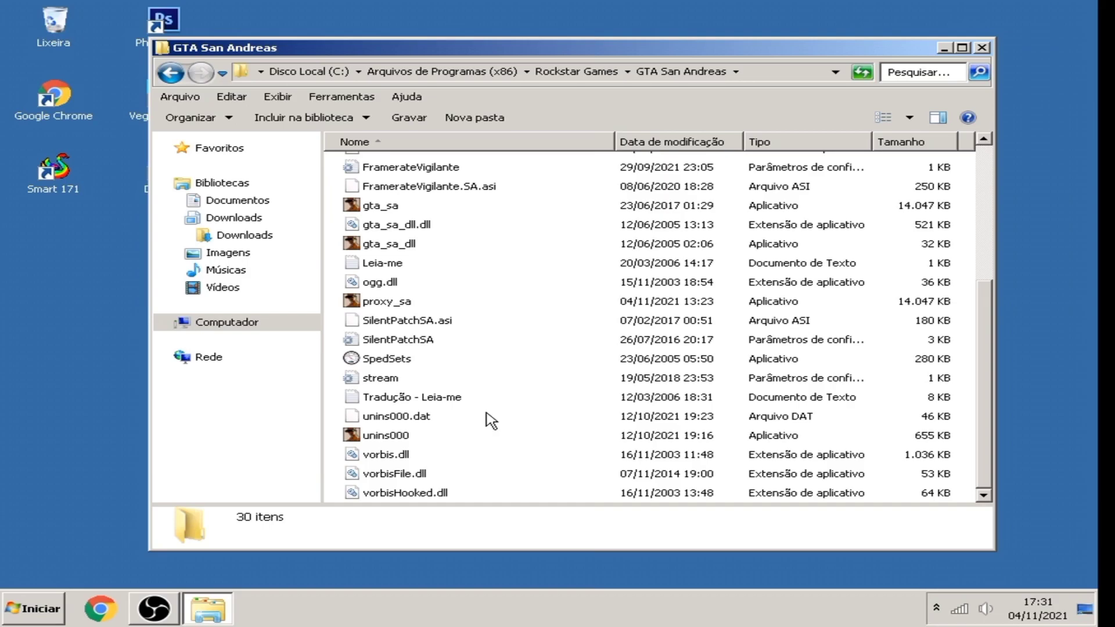
scroll(784, 360, "up", 4)
scroll(784, 360, "down", 4)
scroll(785, 360, "up", 4)
scroll(790, 360, "down", 4)
right_click(974, 355)
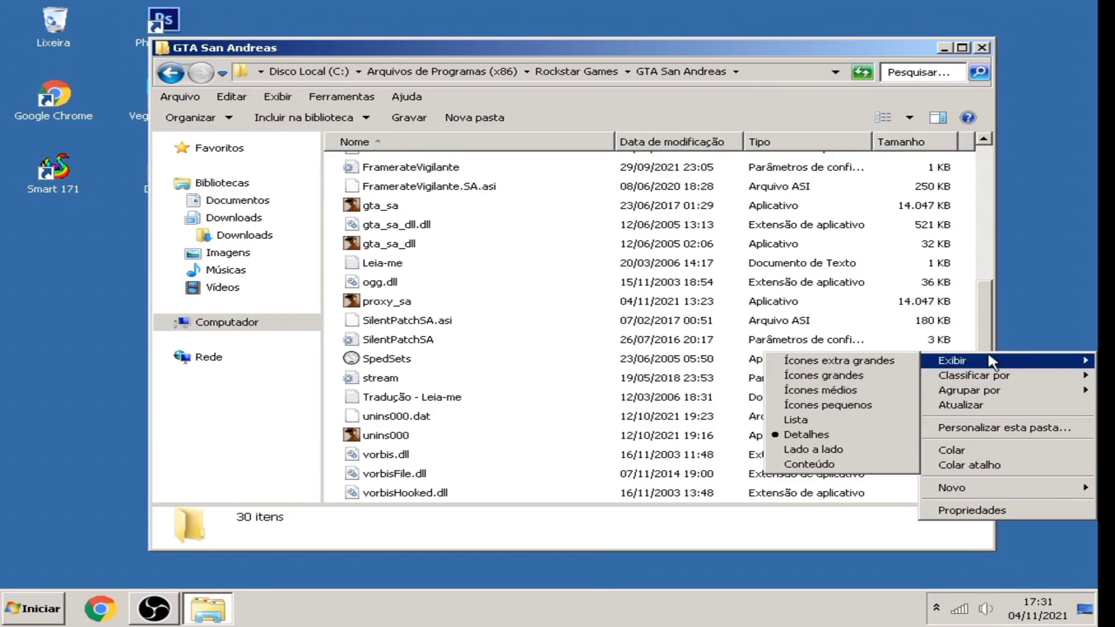
left_click(979, 264)
scroll(983, 343, "up", 2)
scroll(1008, 276, "down", 2)
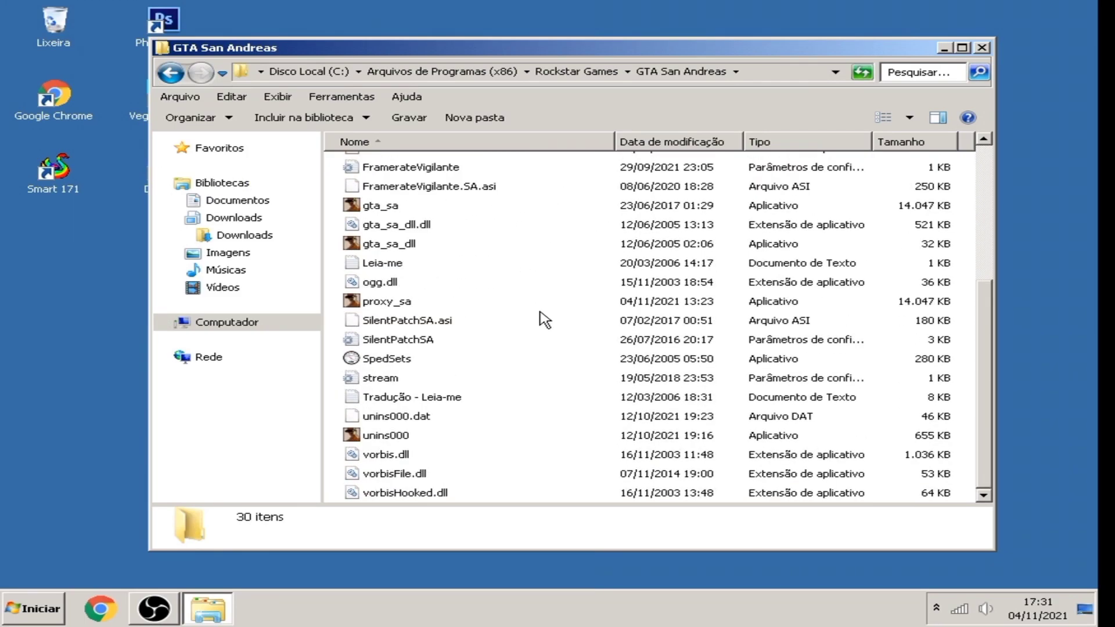
scroll(546, 319, "up", 4)
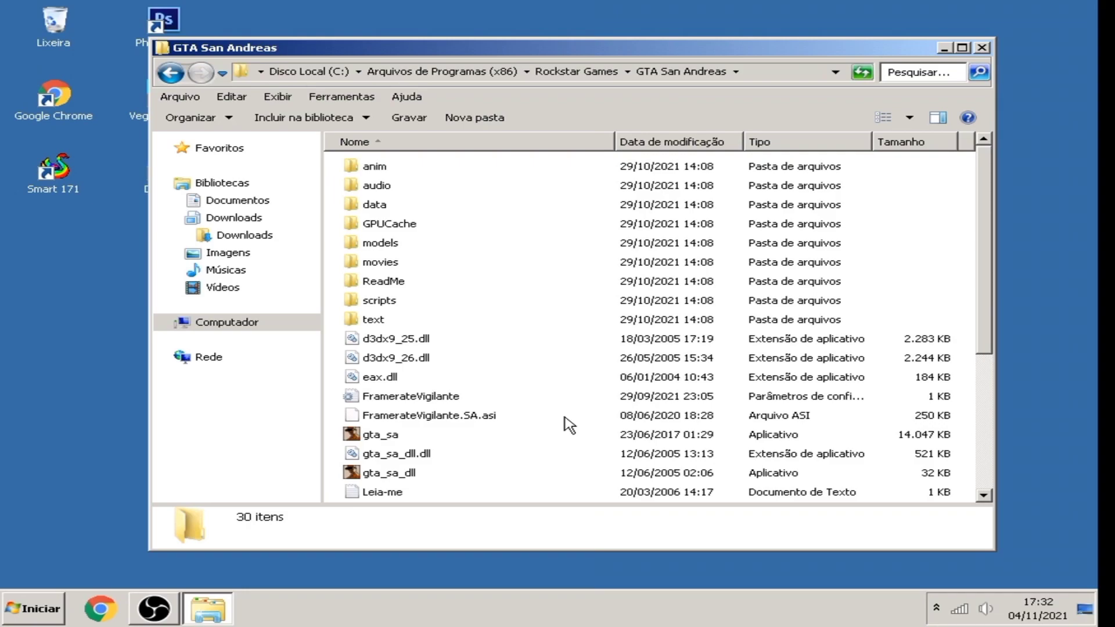
Return to the Vídeo folder in Downloads and minimize the Explorer window
left_click(249, 236)
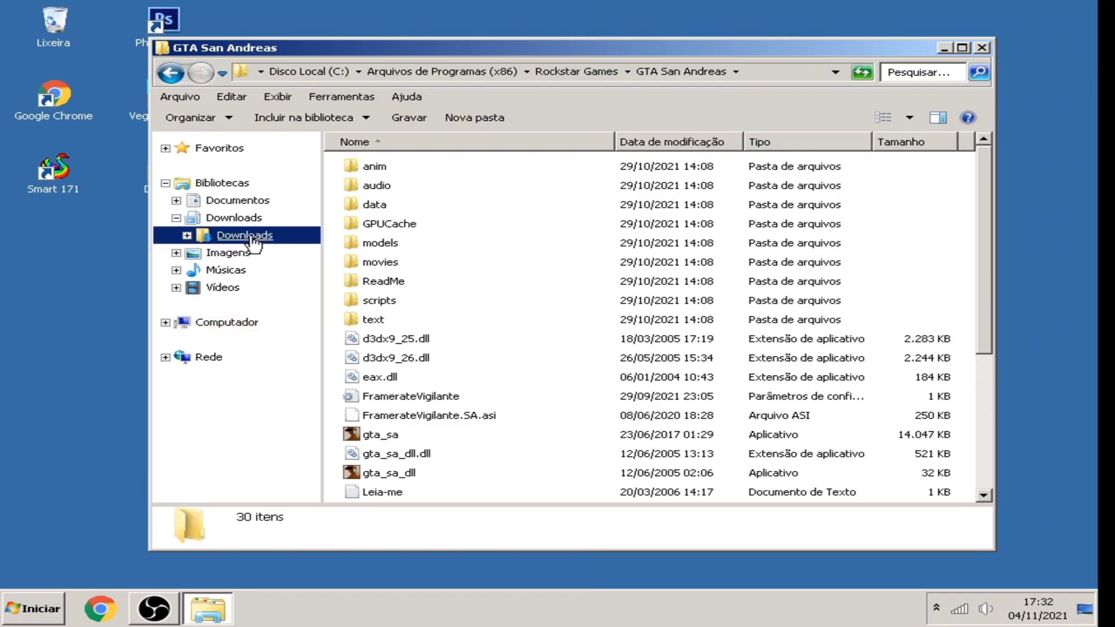
double_click(414, 317)
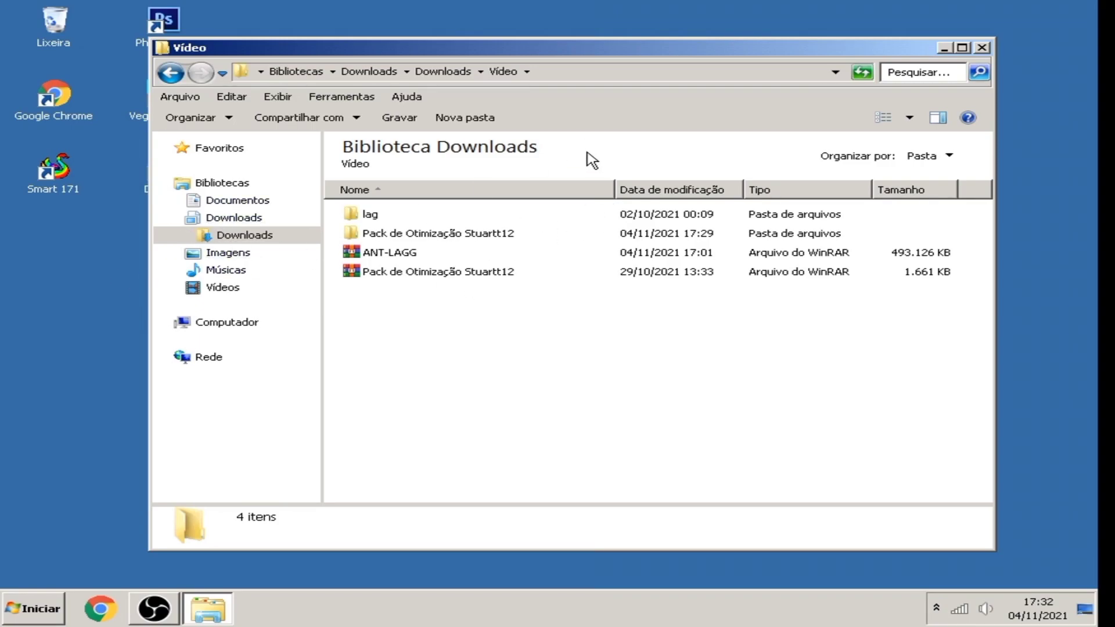
mouse_move(578, 52)
left_mouse_down()
mouse_move(590, 50)
mouse_move(568, 55)
mouse_move(590, 55)
mouse_move(580, 54)
left_mouse_up()
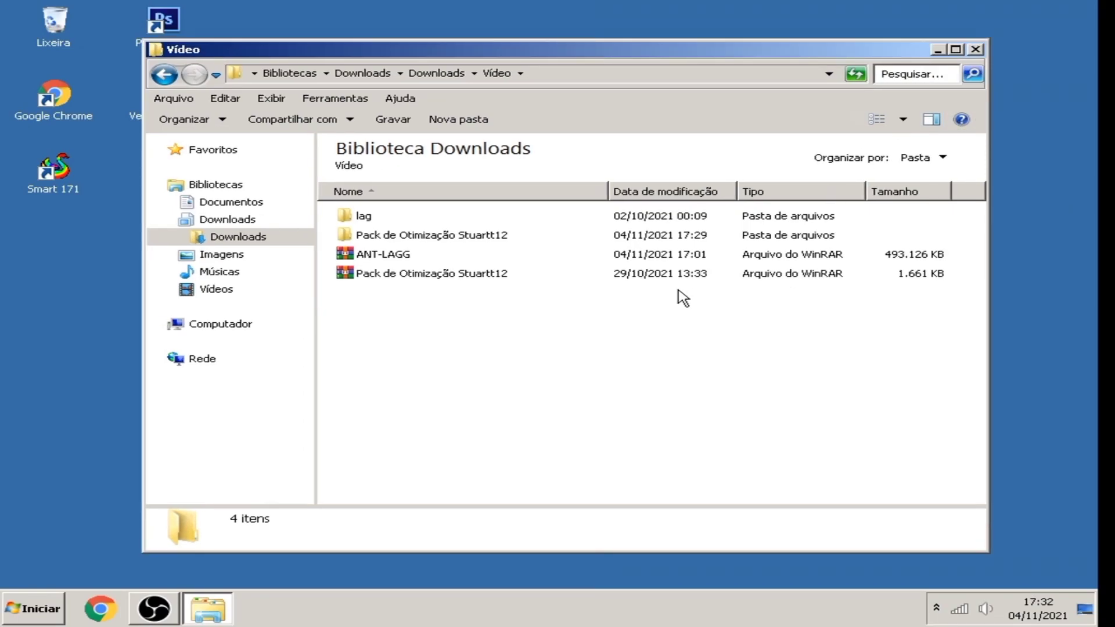
left_click(937, 51)
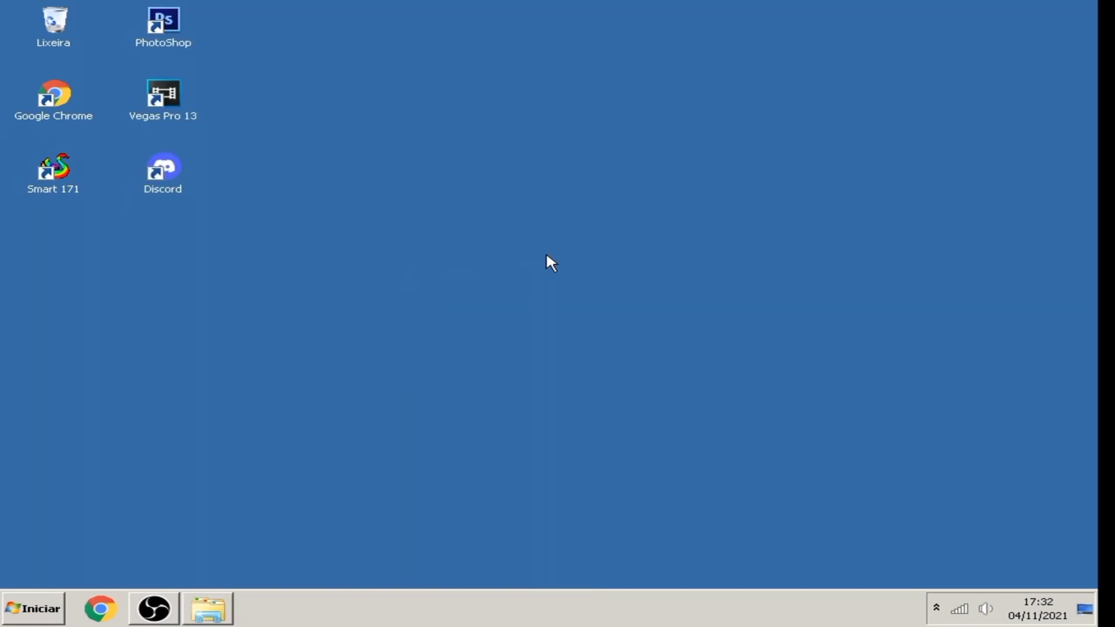
Launch MTA San Andreas and open its settings
key("super")
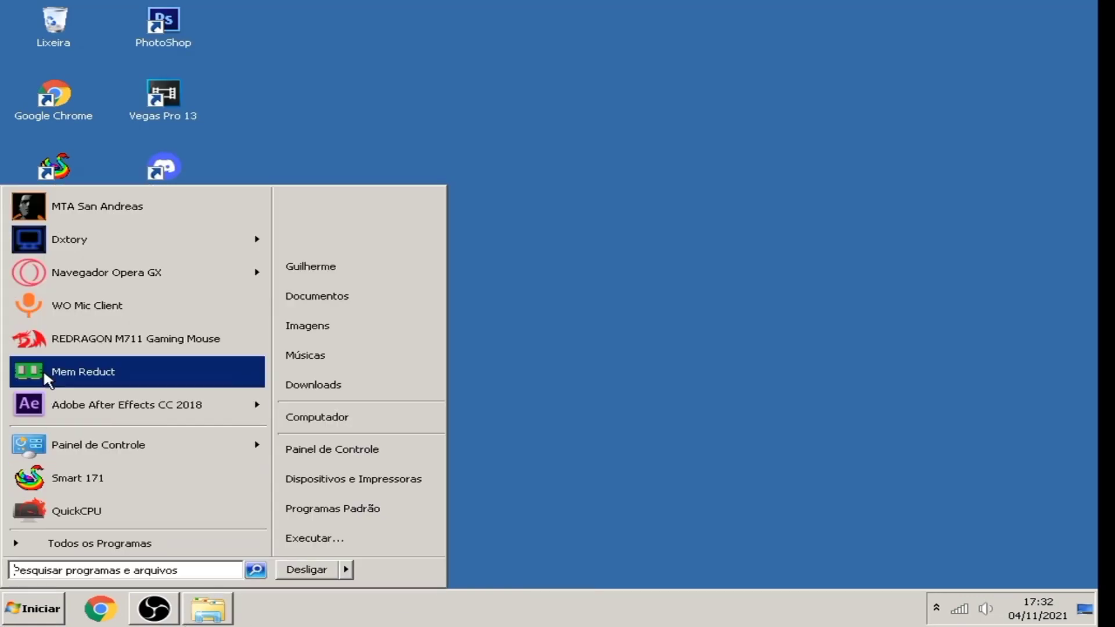
left_click(68, 214)
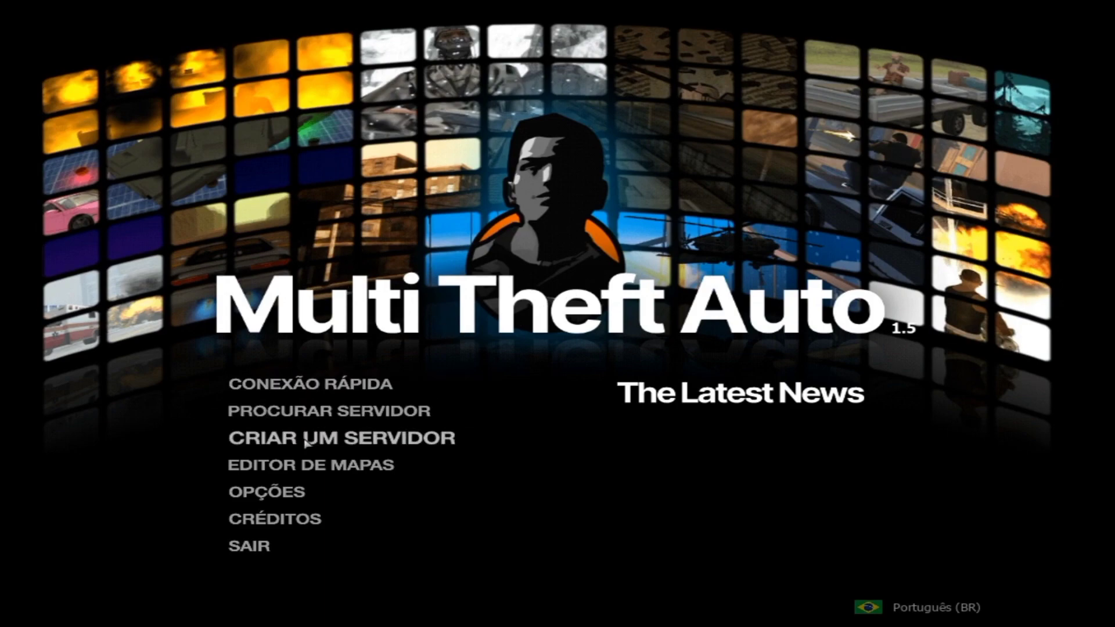
left_click(277, 506)
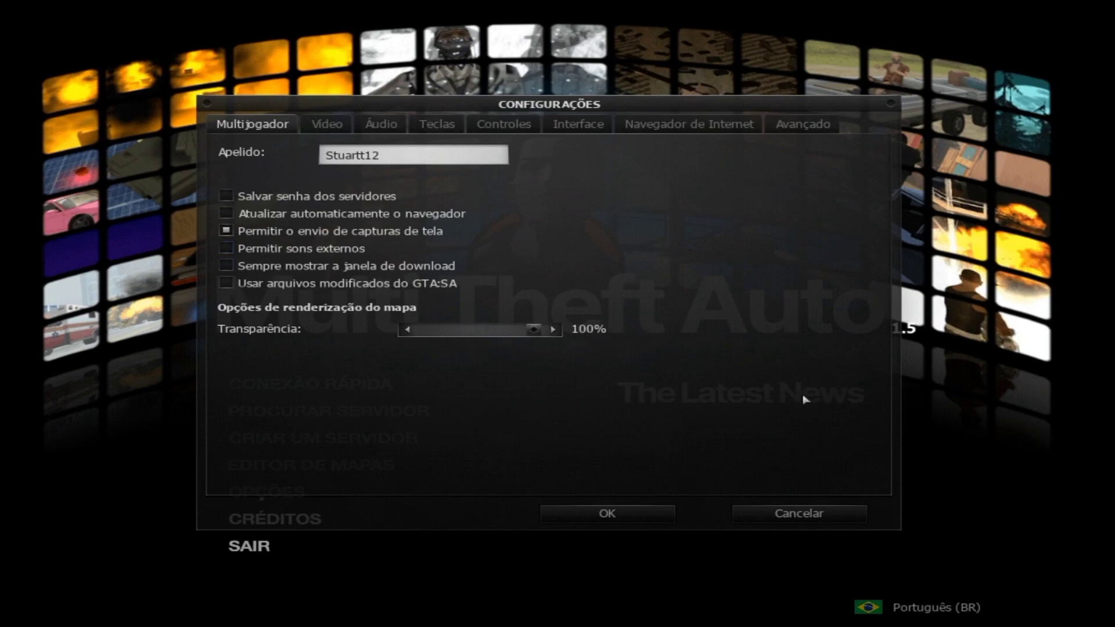
Toggle Permitir sons externos on and back off, and keep the map rendering transparency at 100%
left_click(225, 249)
left_click(227, 248)
left_click_drag(531, 330, 635, 337)
Choose the 1024 x 720 x 16 video resolution and keep the full-screen mode at Manter reso. sem borda
left_click(333, 127)
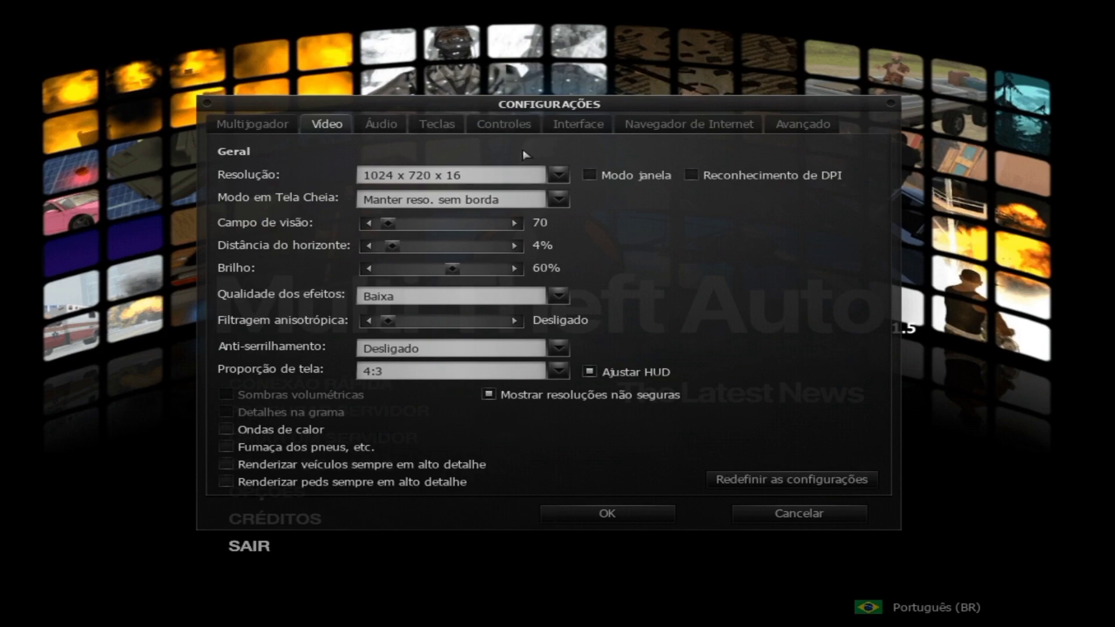
left_click(504, 176)
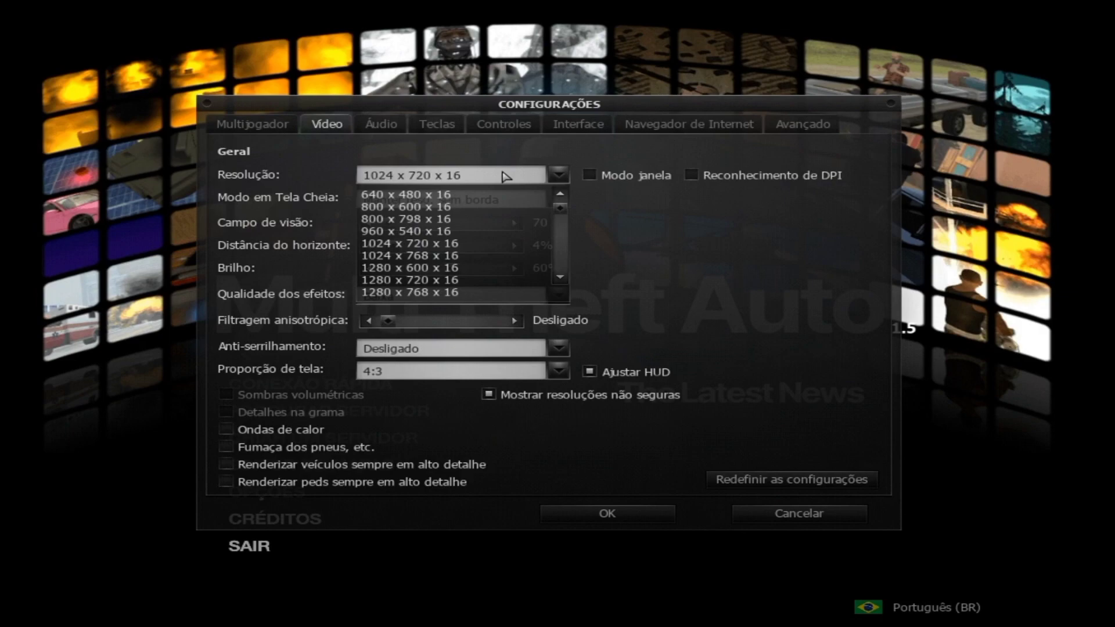
left_click(498, 243)
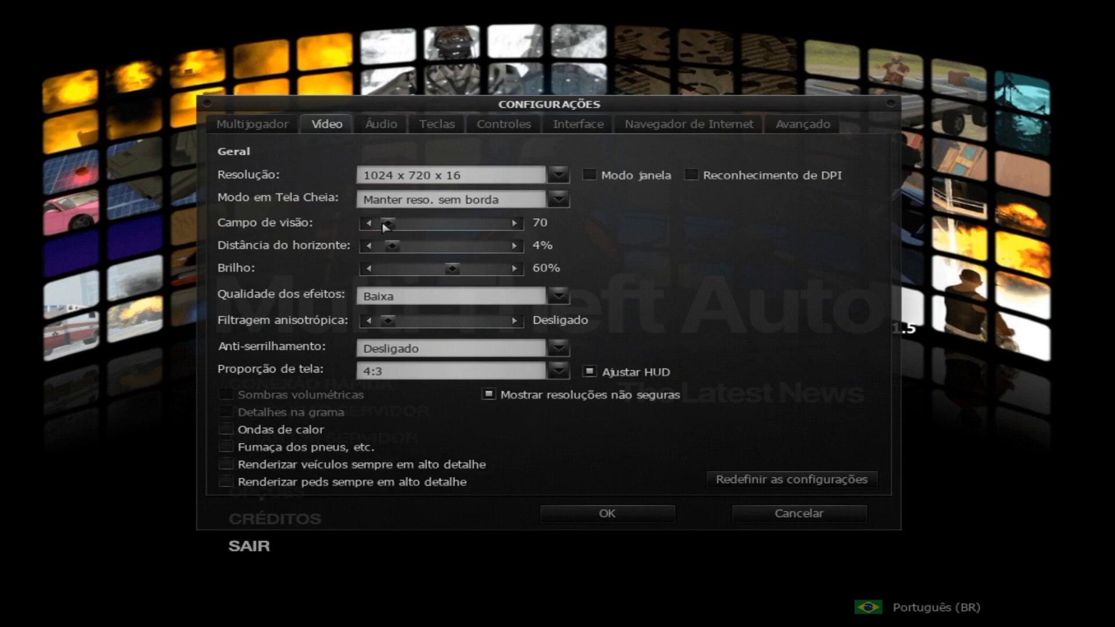
left_click(413, 202)
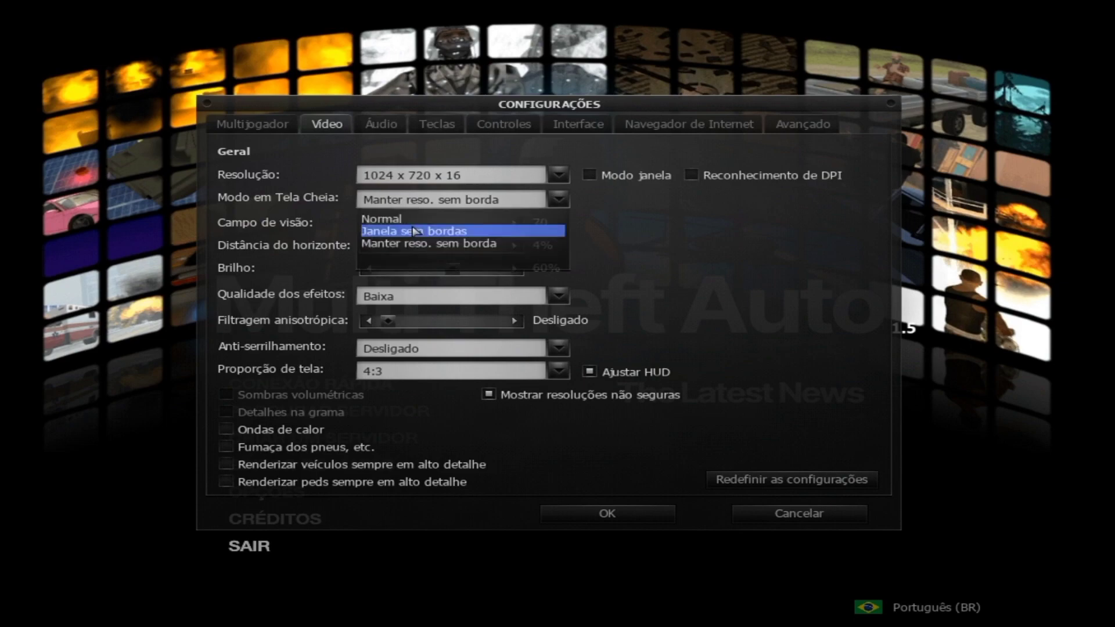
key("Escape")
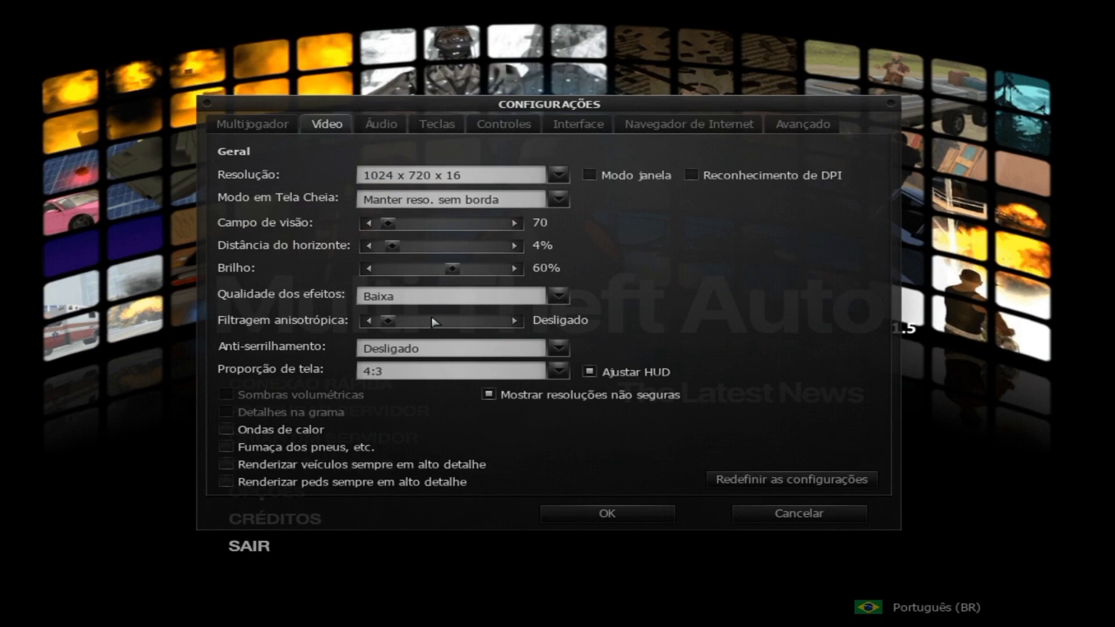
Set the effects quality in the video settings to Muito alta
left_click(451, 296)
left_click(407, 351)
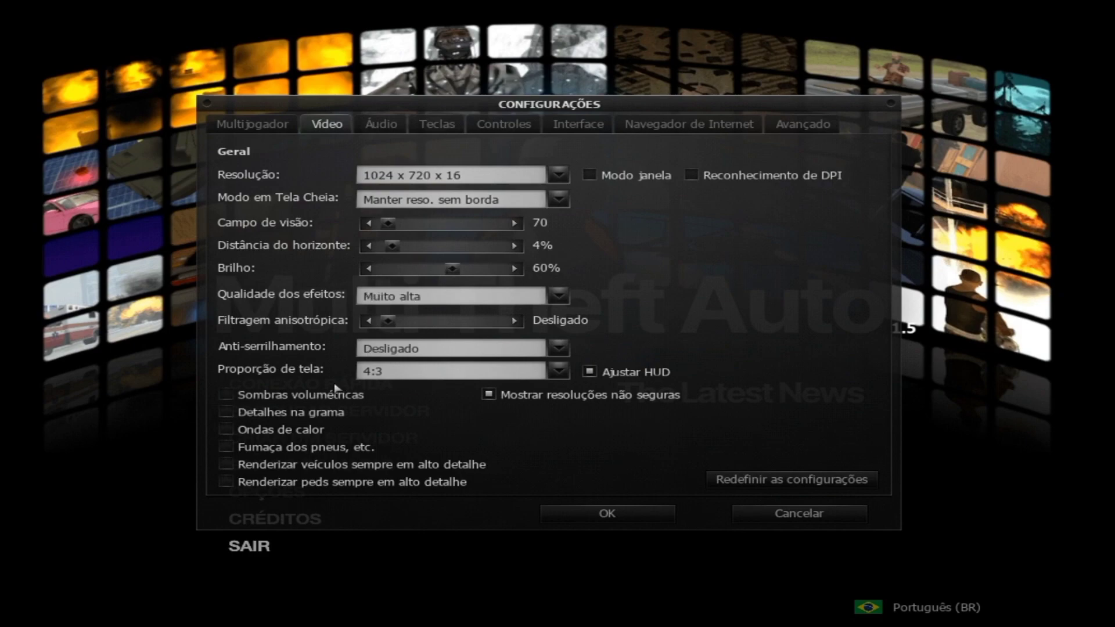